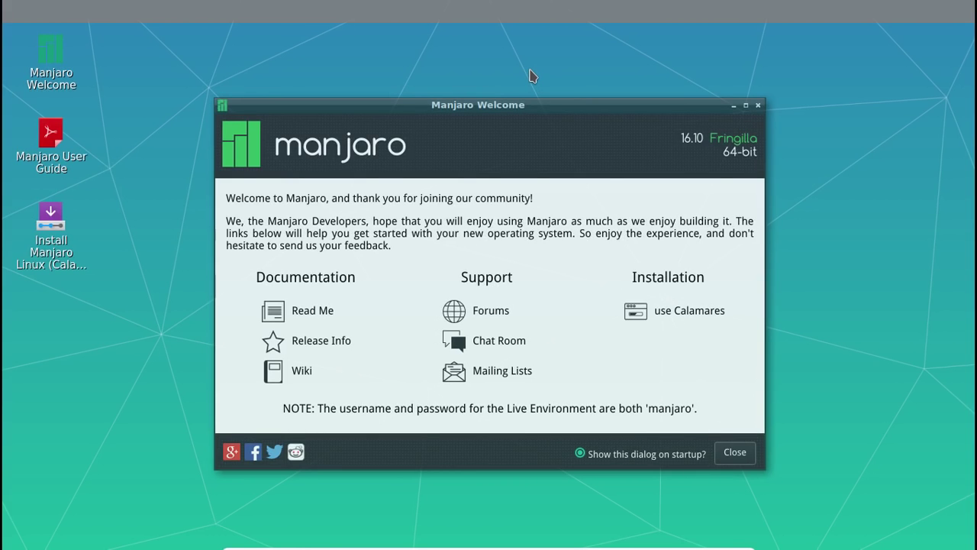
Step: Close the Manjaro Welcome window to reveal the Welcome, User Guide and installer desktop icons
left_click(759, 105)
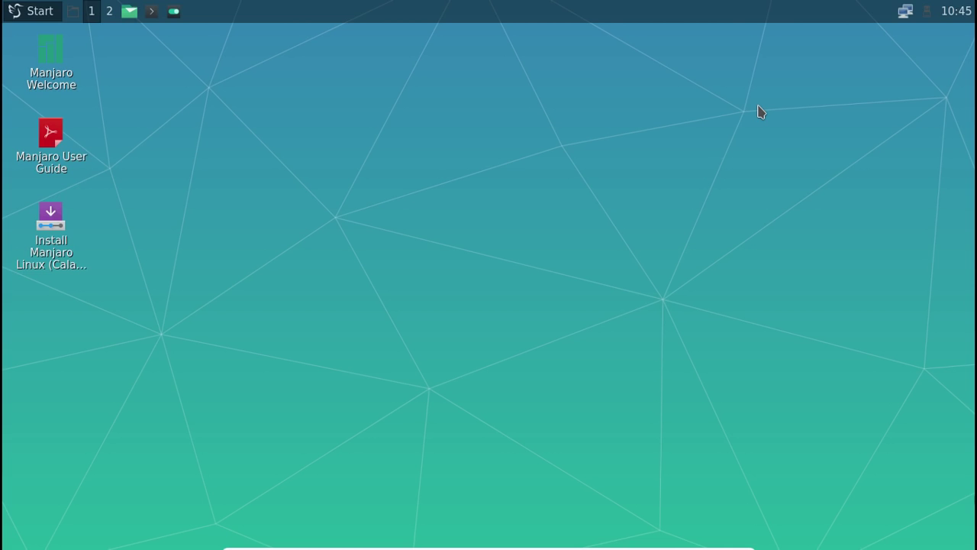
Step: Set the panel position to Bas du bureau (bottom), then open the file manager on /home/manjaro
right_click(525, 15)
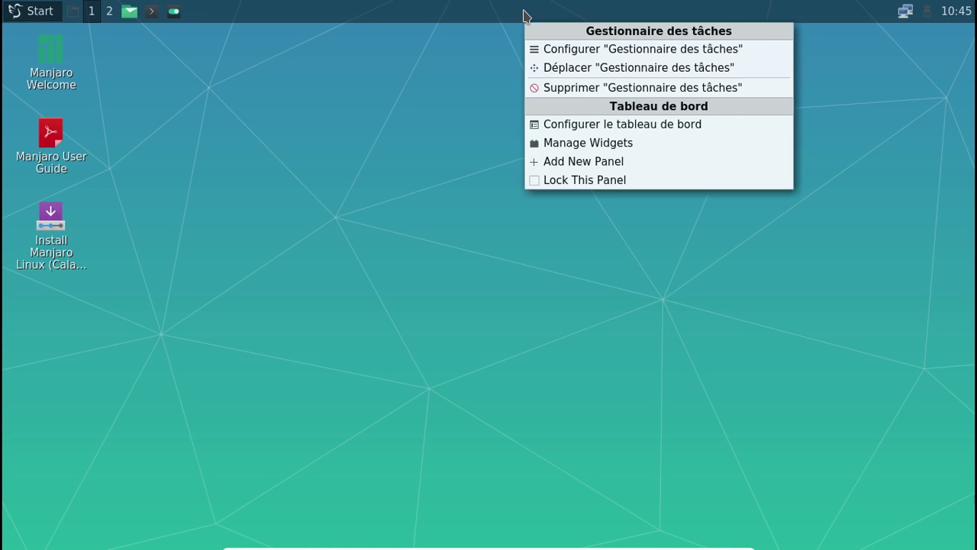
left_click(588, 127)
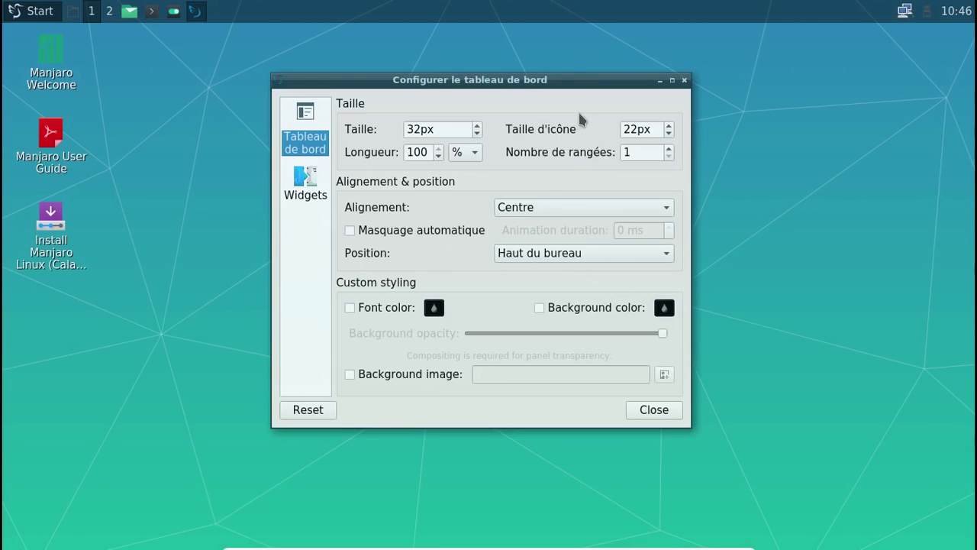
left_click(582, 255)
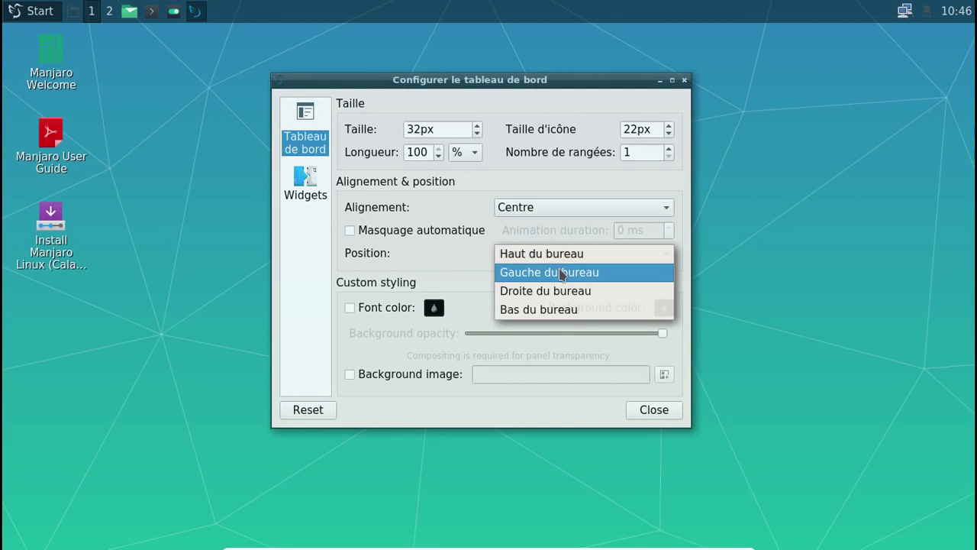
left_click(565, 309)
left_click(648, 411)
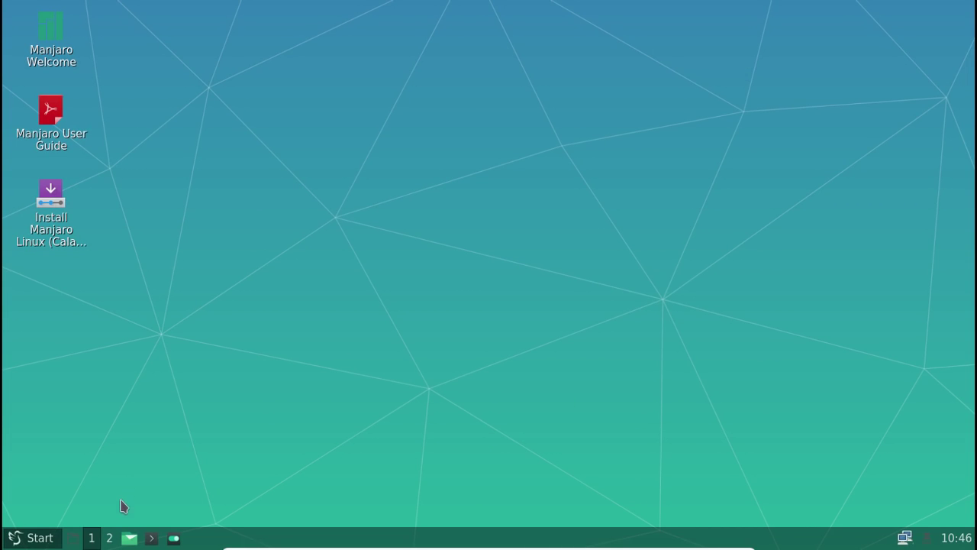
left_click(132, 539)
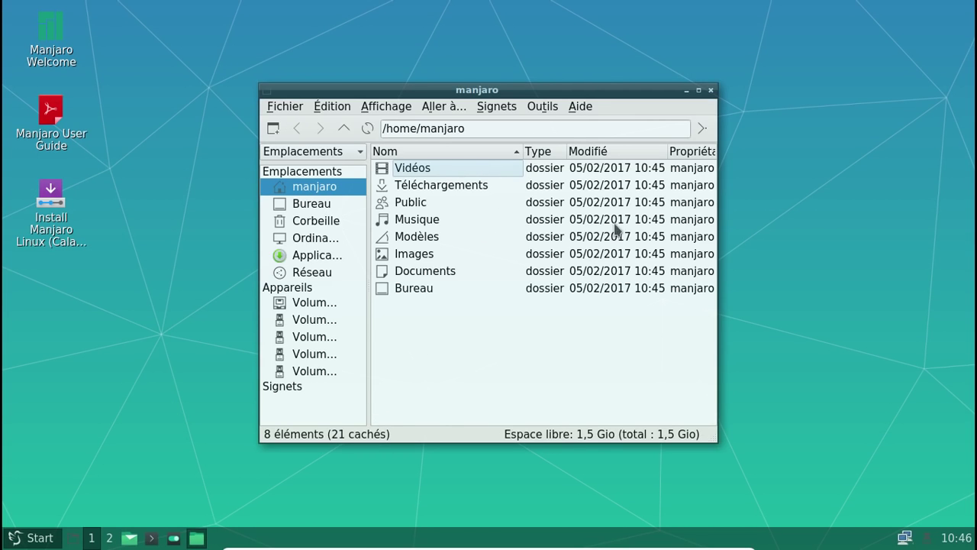
Step: View PCManFM's À propos information, then widen the file manager window to the right
left_click(581, 106)
left_click(592, 125)
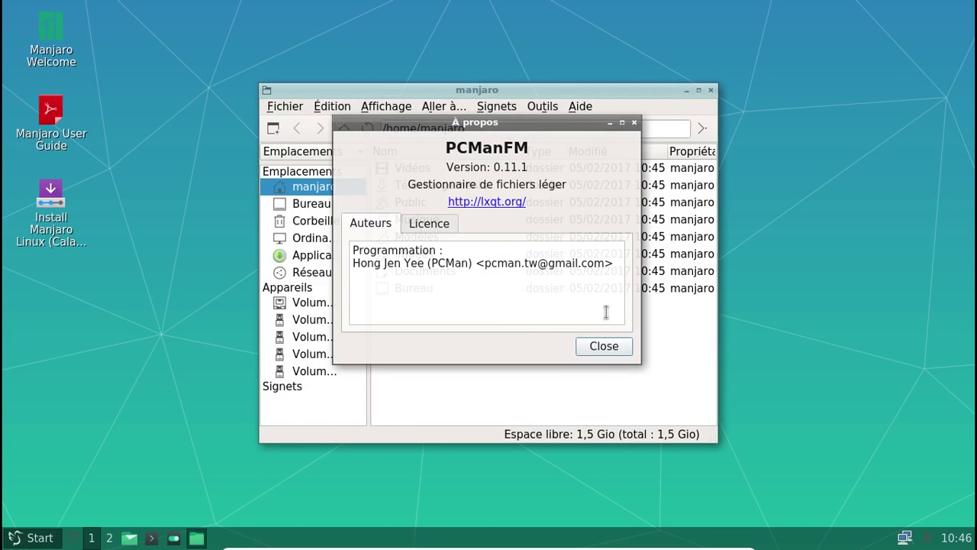
left_click(605, 348)
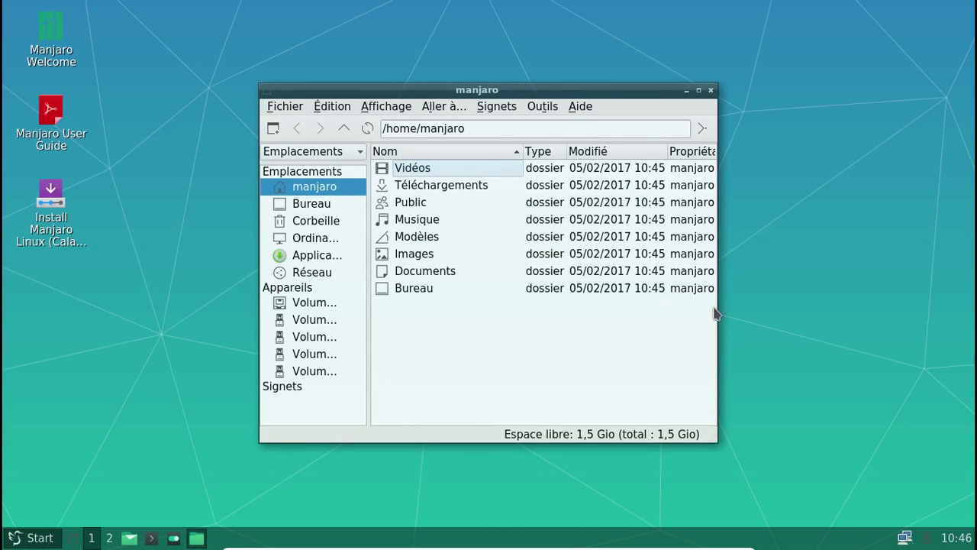
left_click_drag(716, 310, 882, 284)
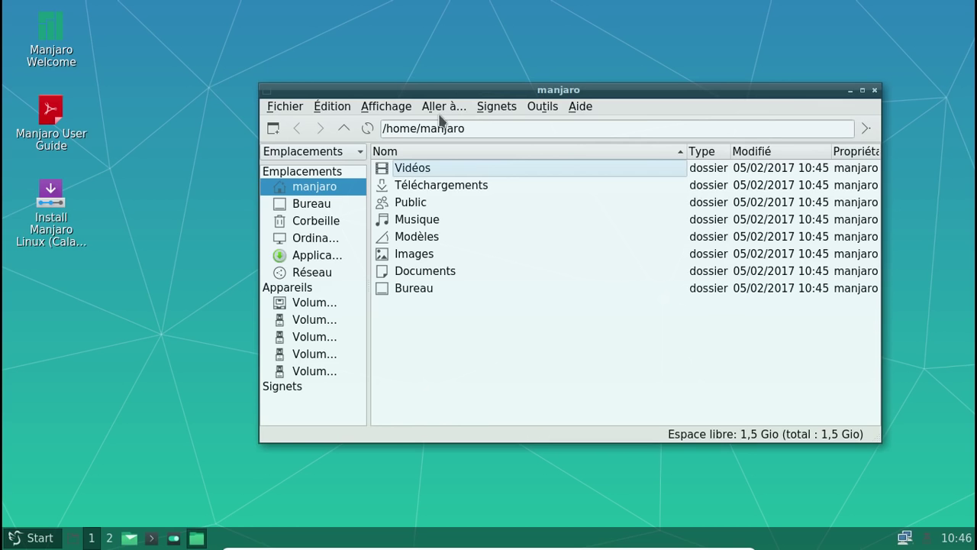
Step: Switch the home folder listing to icon view
left_click(386, 108)
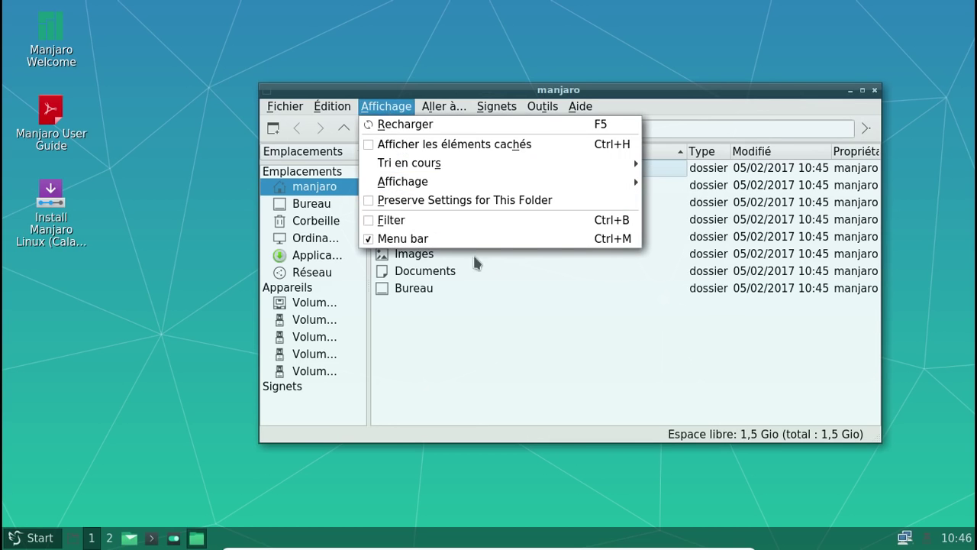
left_click(543, 286)
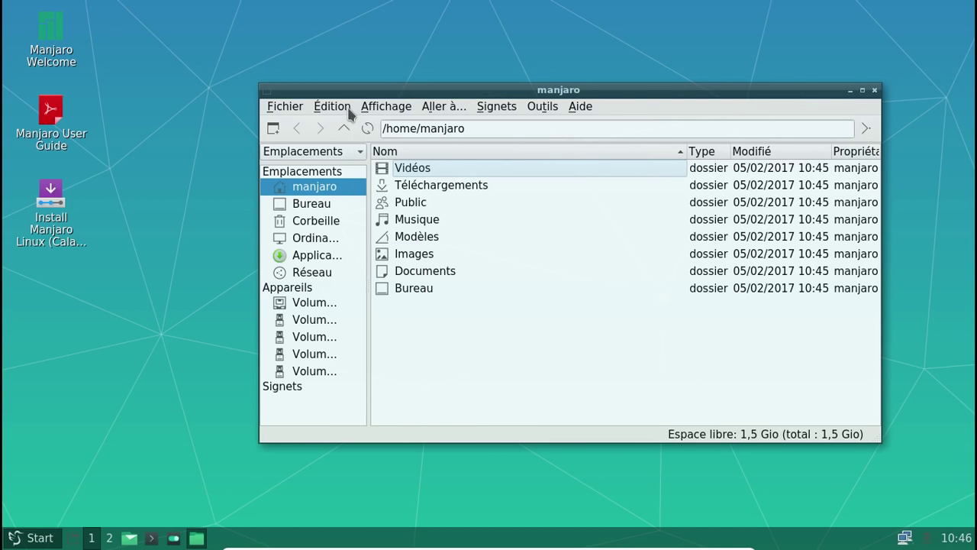
left_click(378, 107)
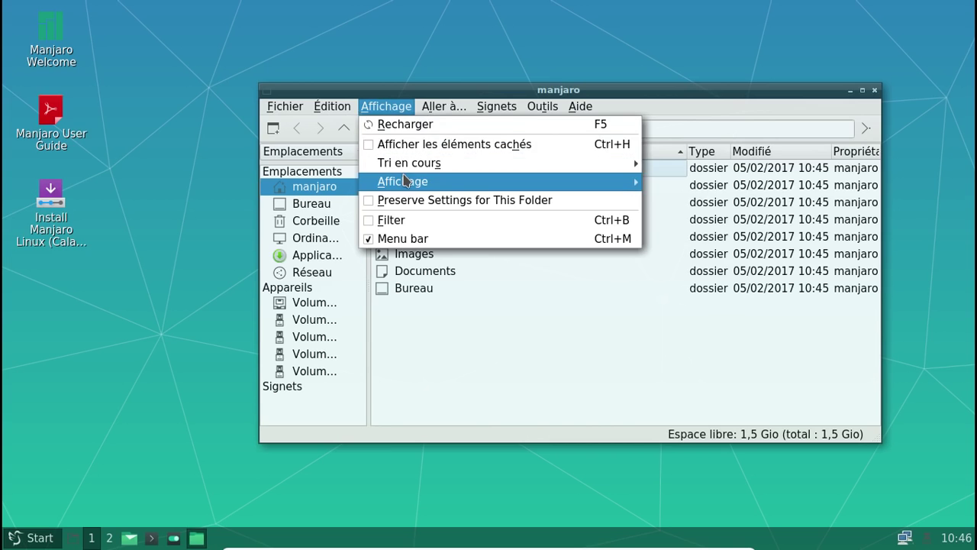
mouse_move(408, 181)
left_click(679, 181)
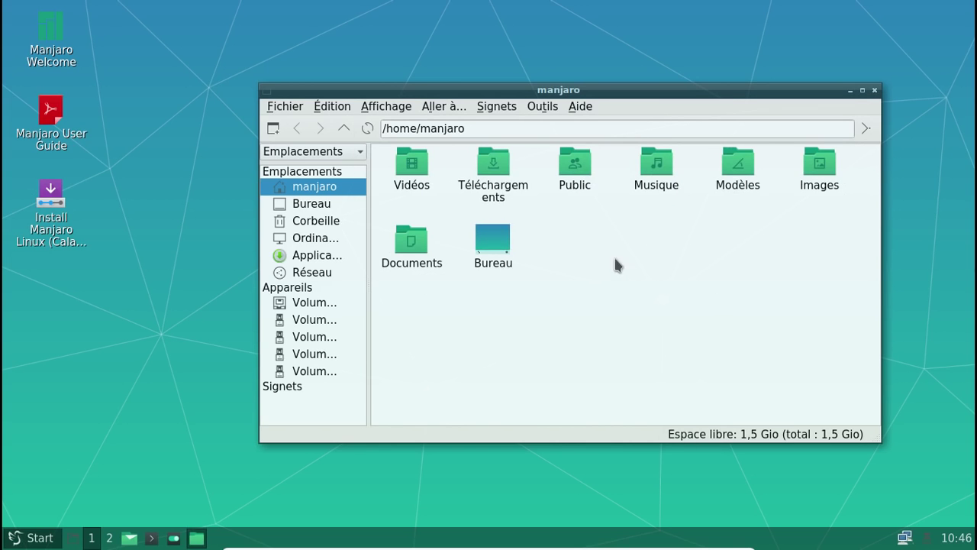
Step: Sort the folders in ascending (A→Z) order and close the file manager
right_click(587, 237)
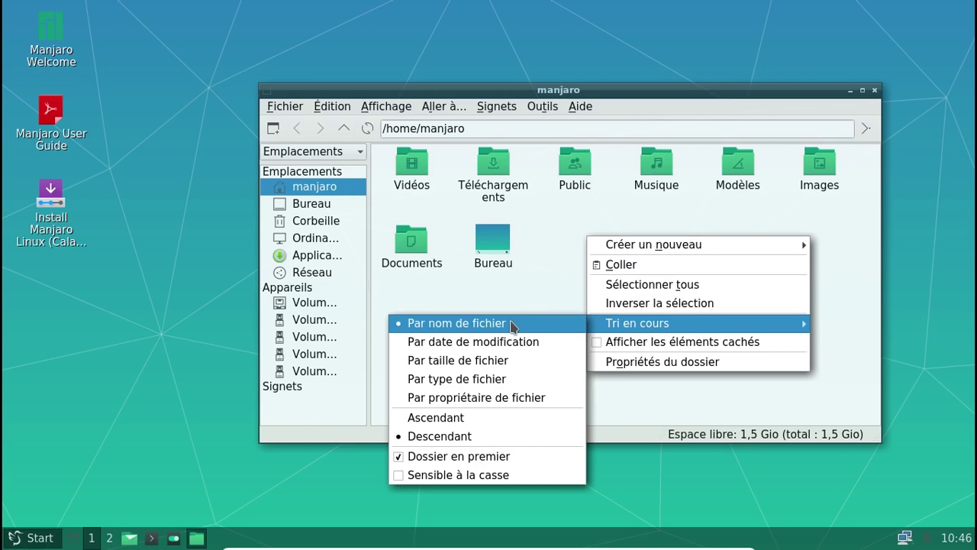
left_click(424, 416)
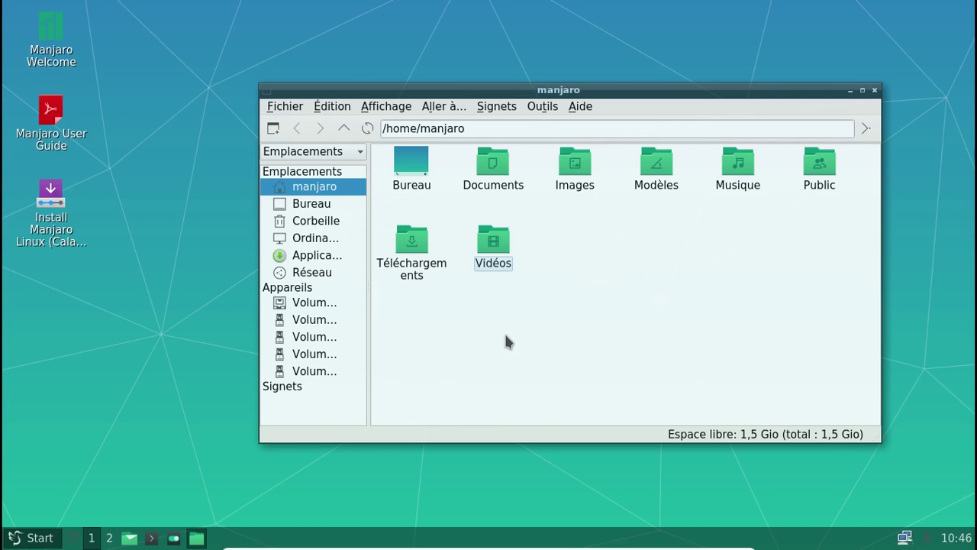
left_click(874, 90)
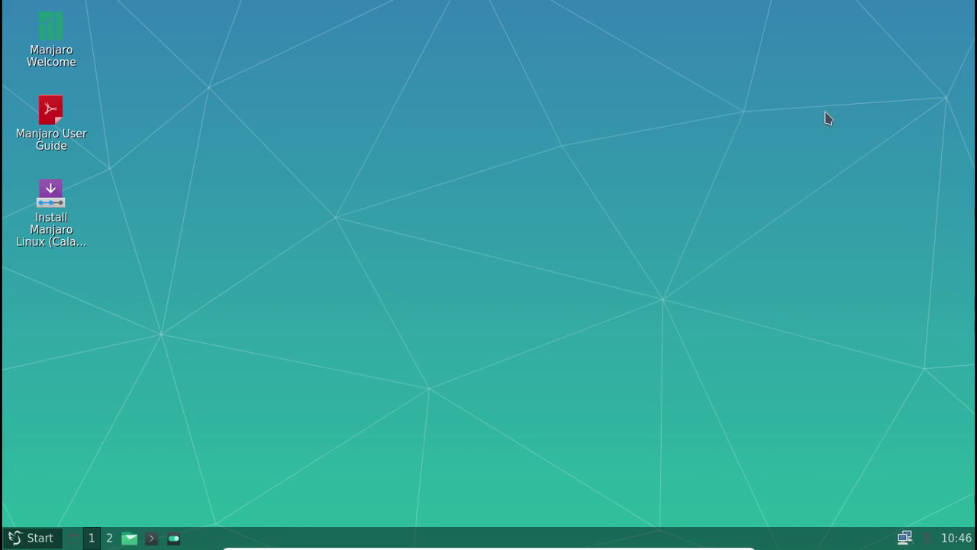
left_click(38, 538)
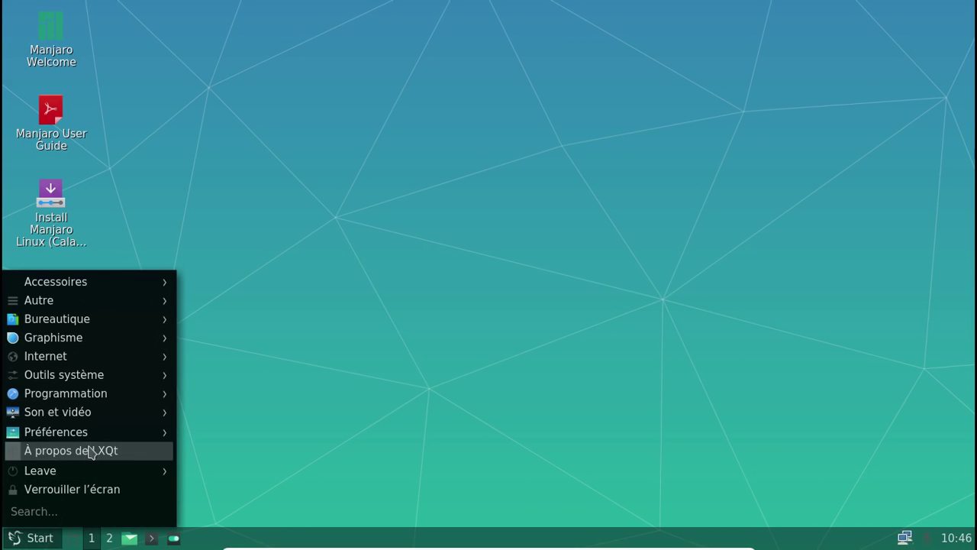
Step: Browse the menu categories from Préférences through Bureautique, then launch KWrite from Accessoires
mouse_move(88, 441)
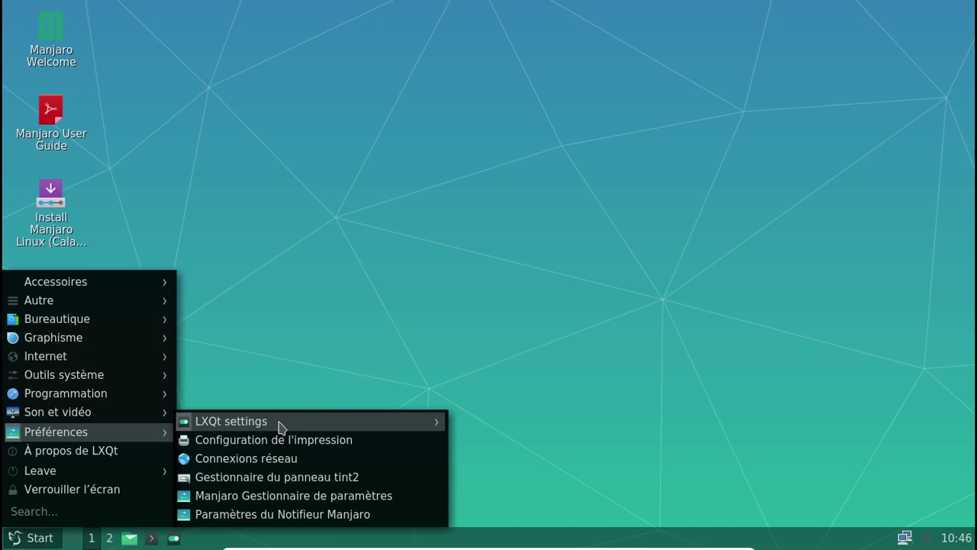
mouse_move(278, 425)
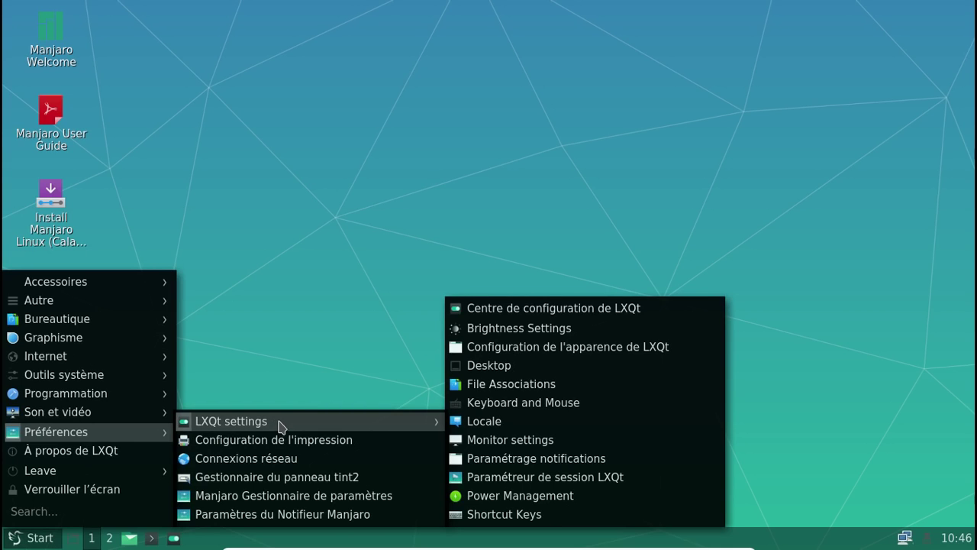
mouse_move(149, 410)
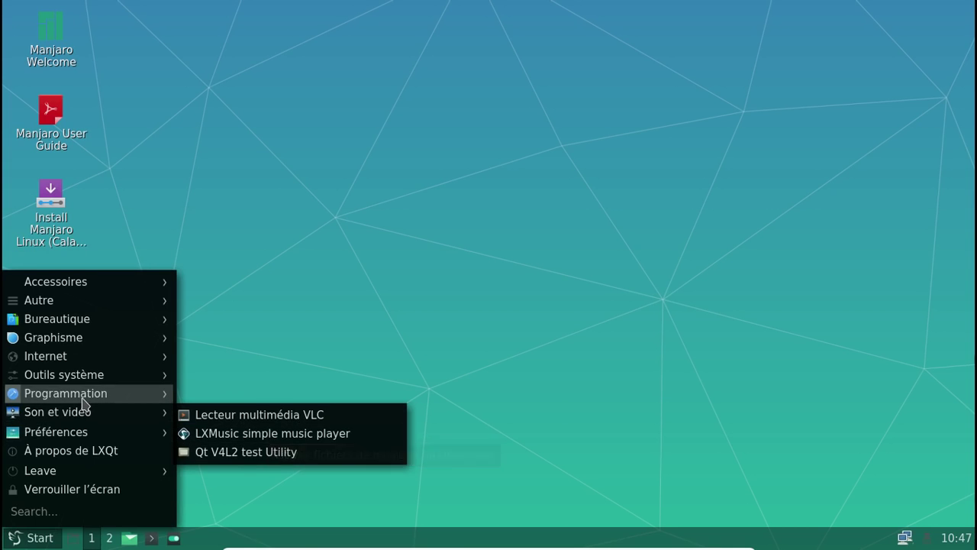
mouse_move(96, 380)
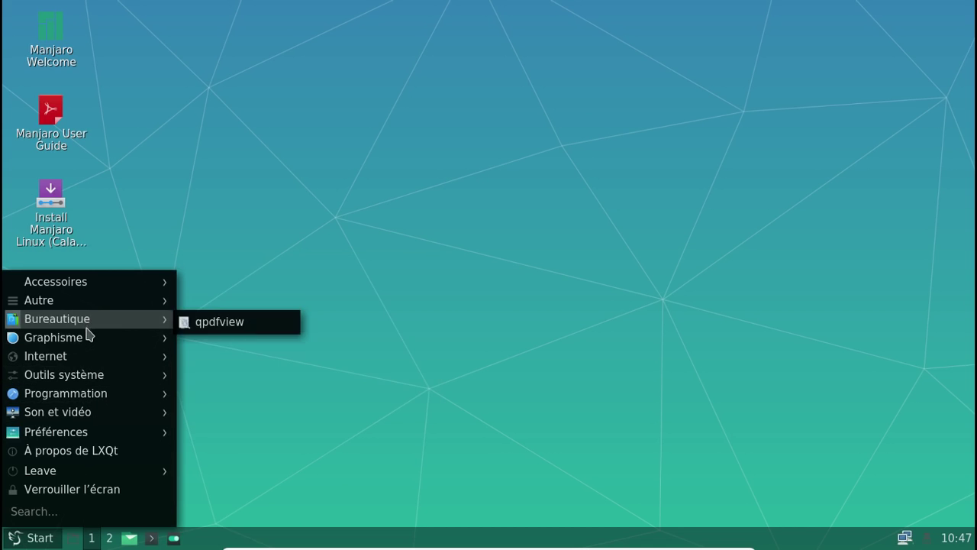
mouse_move(88, 341)
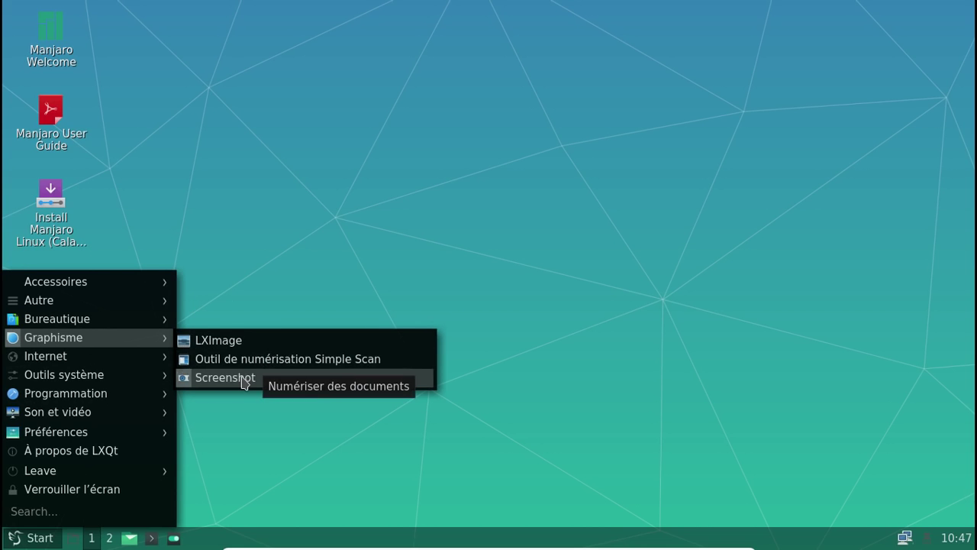
mouse_move(116, 359)
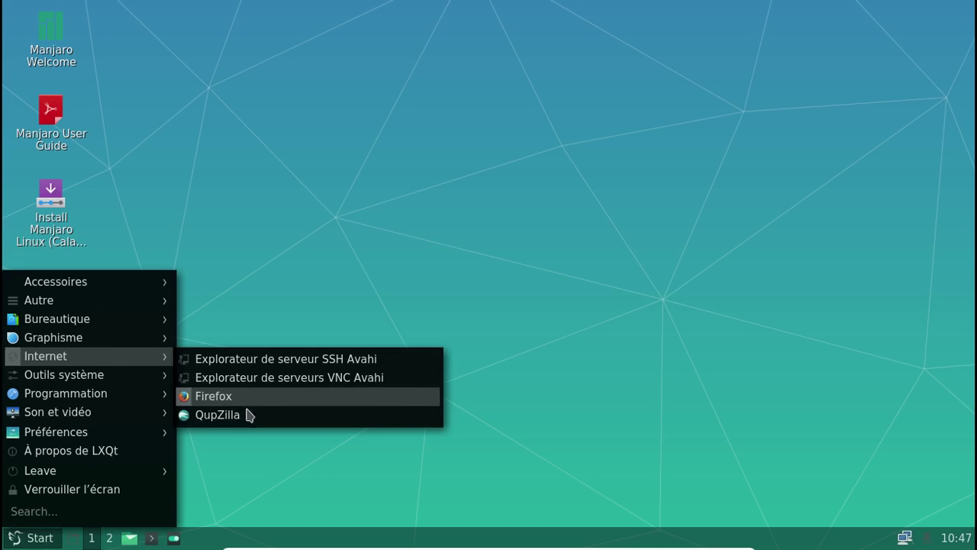
mouse_move(113, 329)
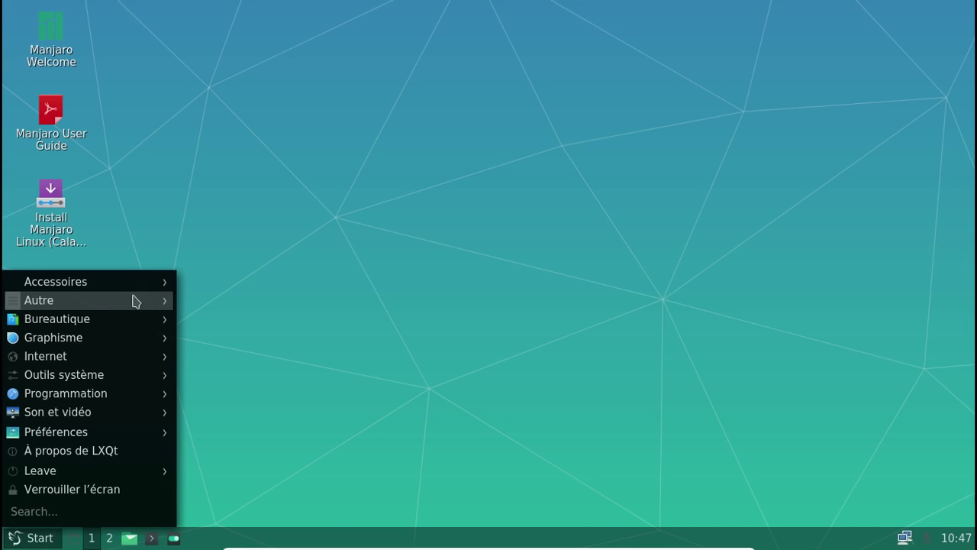
mouse_move(124, 284)
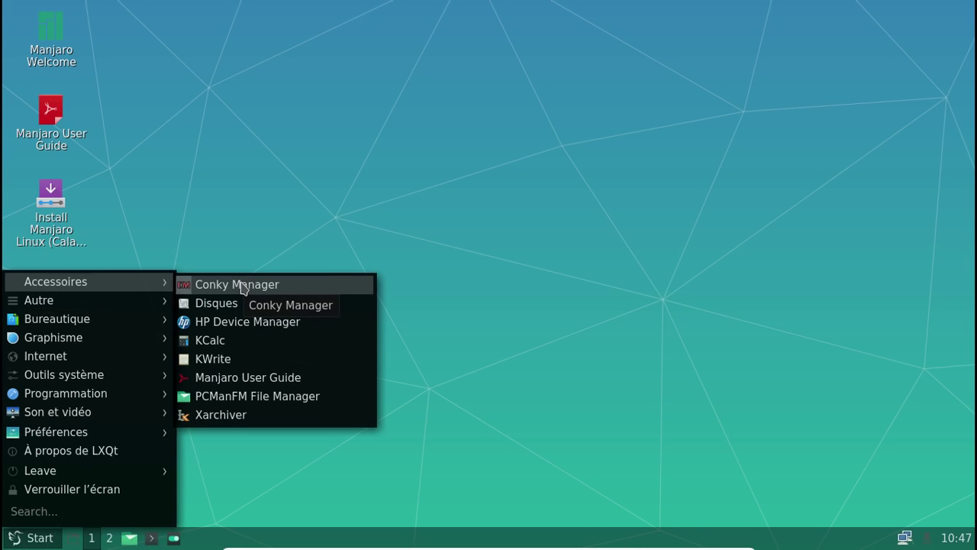
left_click(244, 358)
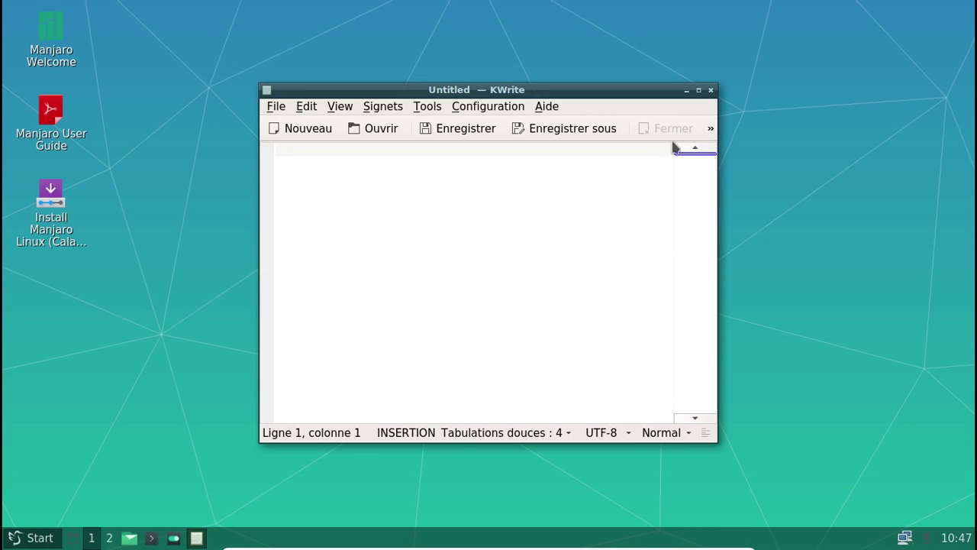
Step: Close KWrite's empty Untitled window, then briefly show and dismiss the Accessoires menu
left_click(710, 90)
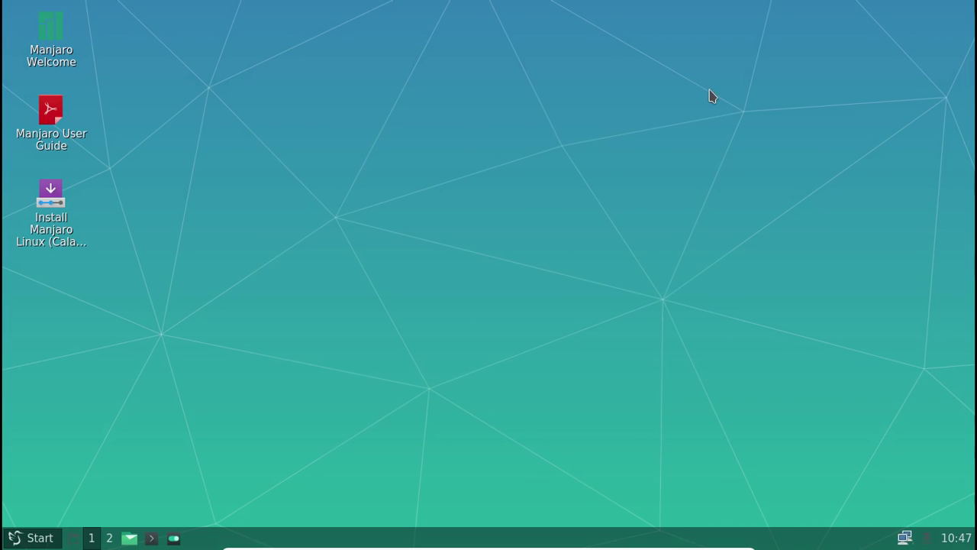
left_click(42, 536)
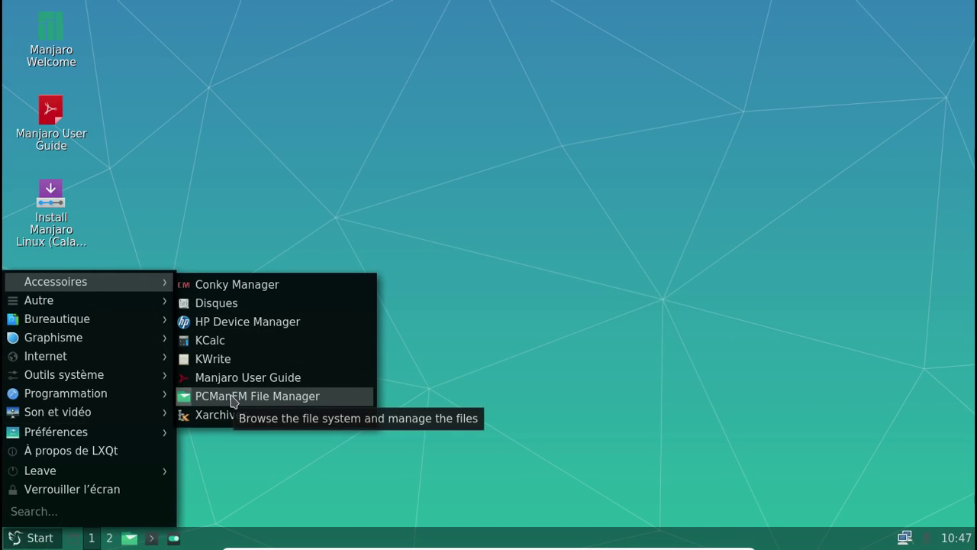
left_click(563, 202)
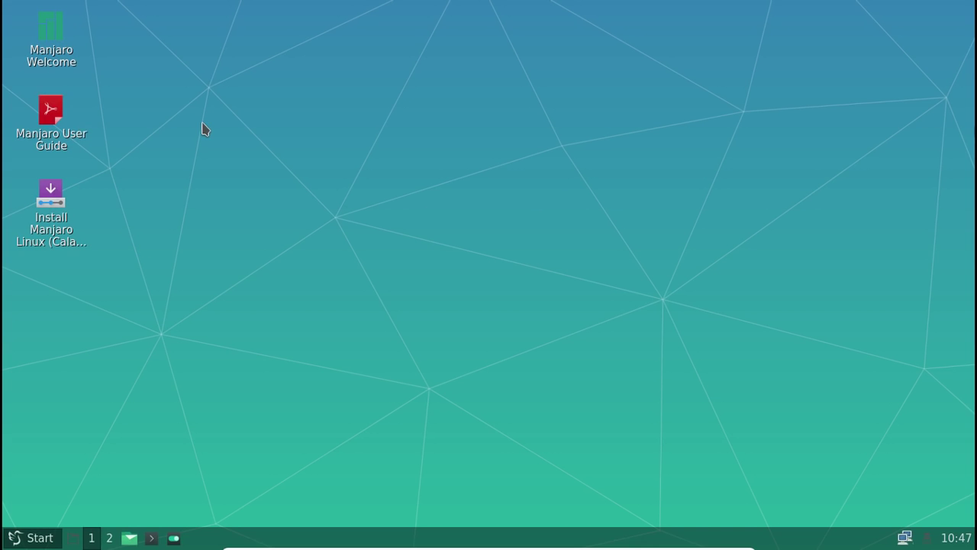
Step: Run uname -a in QTerminal to show kernel 4.4.27-2-MANJARO, enlarge the text, then close it
left_click(152, 538)
type("uname -a")
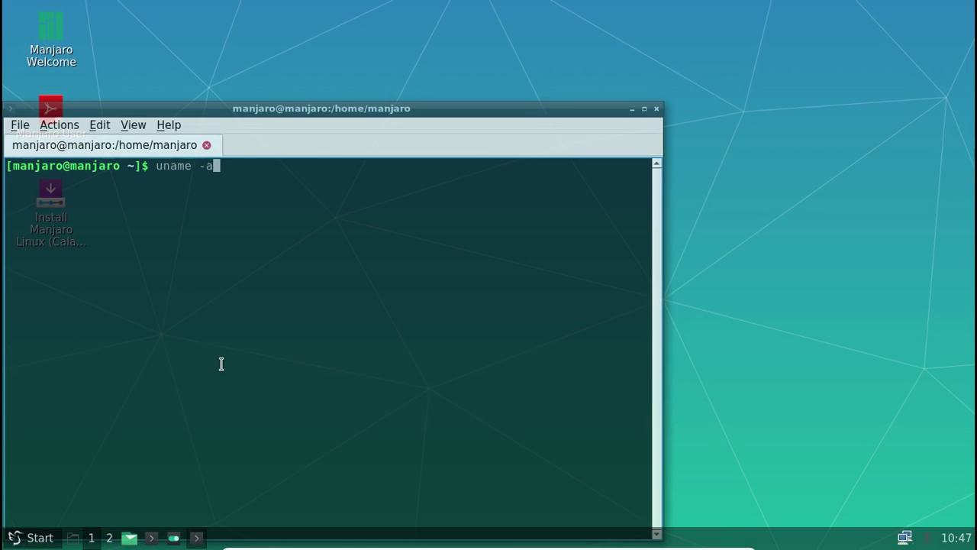
key("Return")
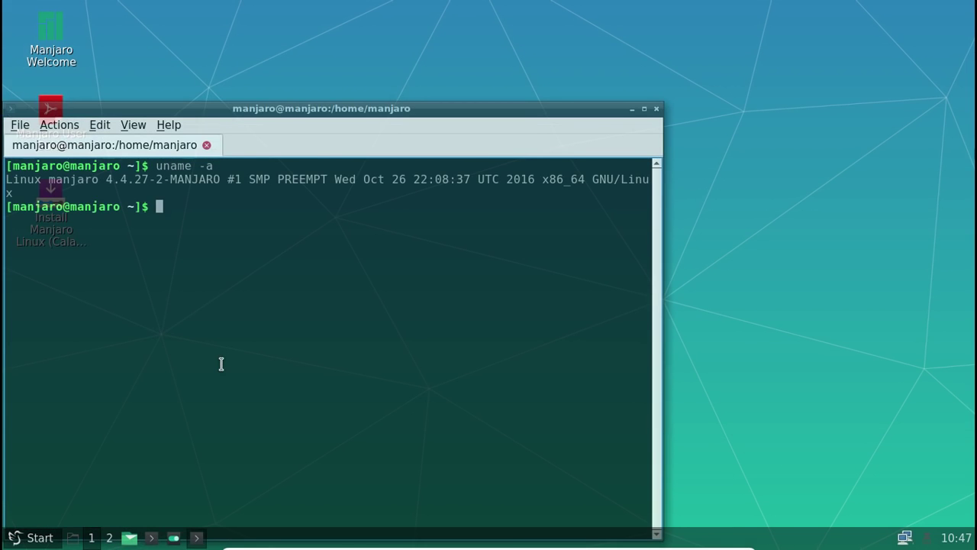
key("ctrl+plus")
key("ctrl+plus")
key("ctrl+plus")
key("ctrl+plus")
key("ctrl+plus")
key("ctrl+plus")
key("ctrl+plus")
key("ctrl+plus")
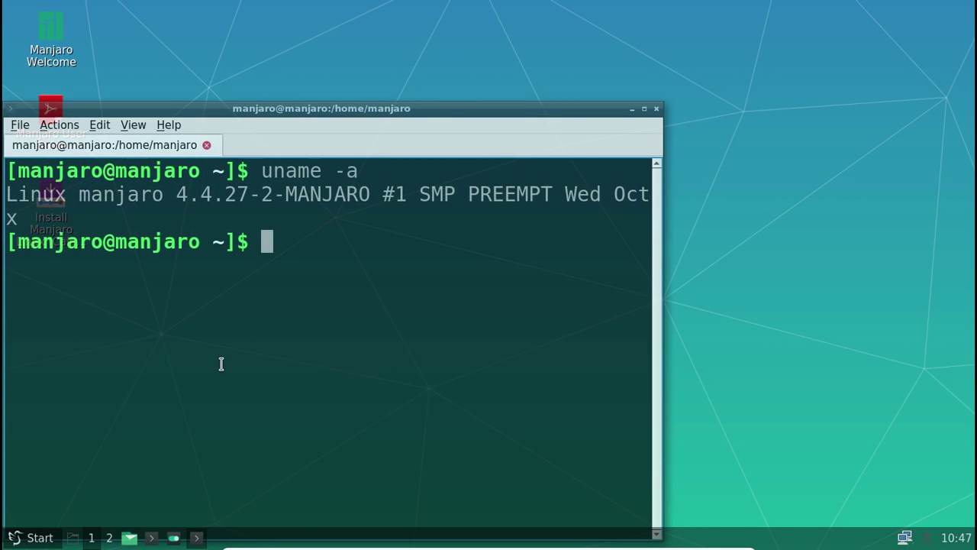
left_click(656, 110)
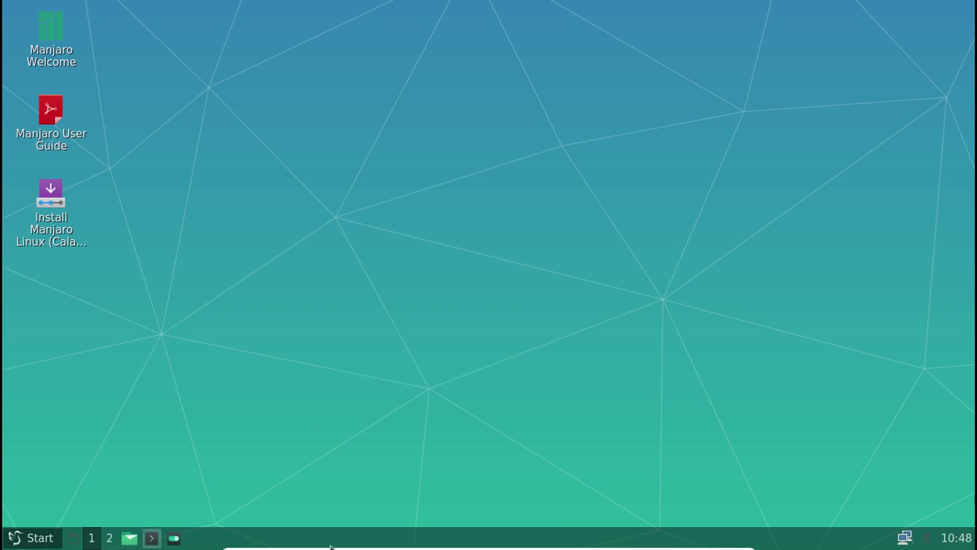
Step: Remove the broken Unknown (panelvolume) widget from the panel's widget list
right_click(847, 541)
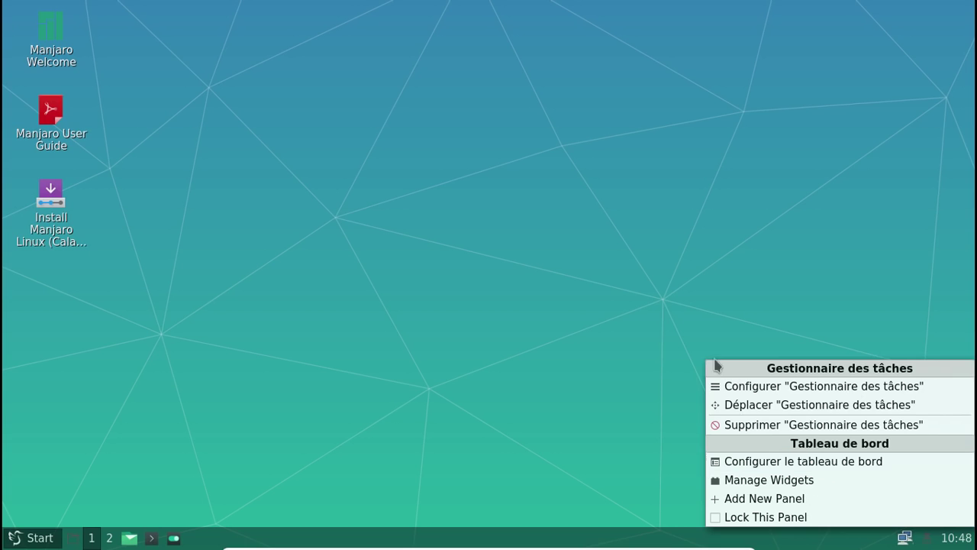
left_click(626, 351)
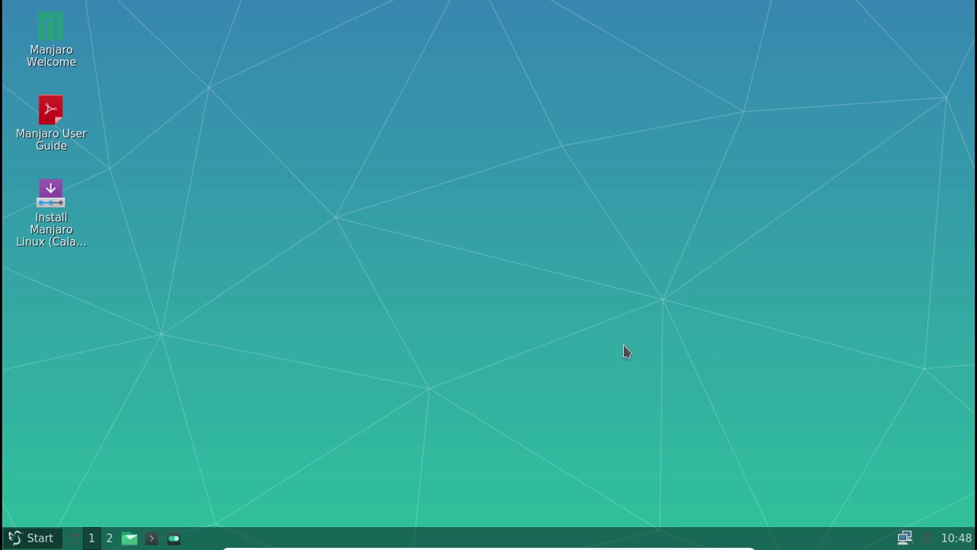
right_click(904, 537)
left_click(864, 481)
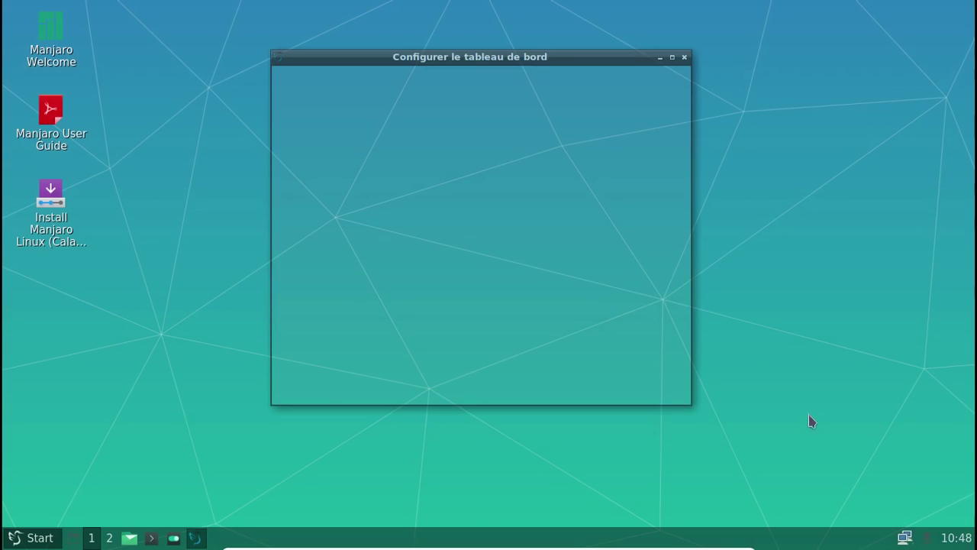
left_click(475, 260)
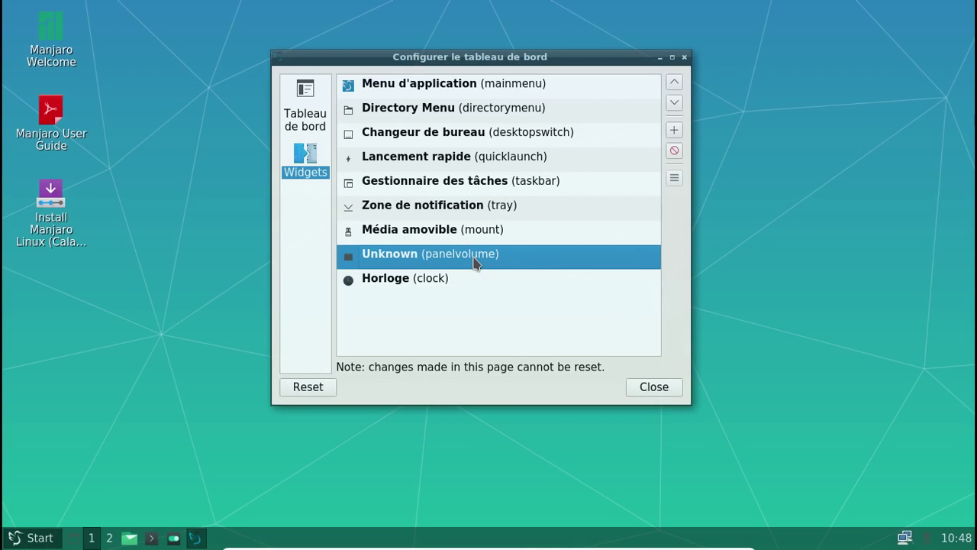
left_click(674, 153)
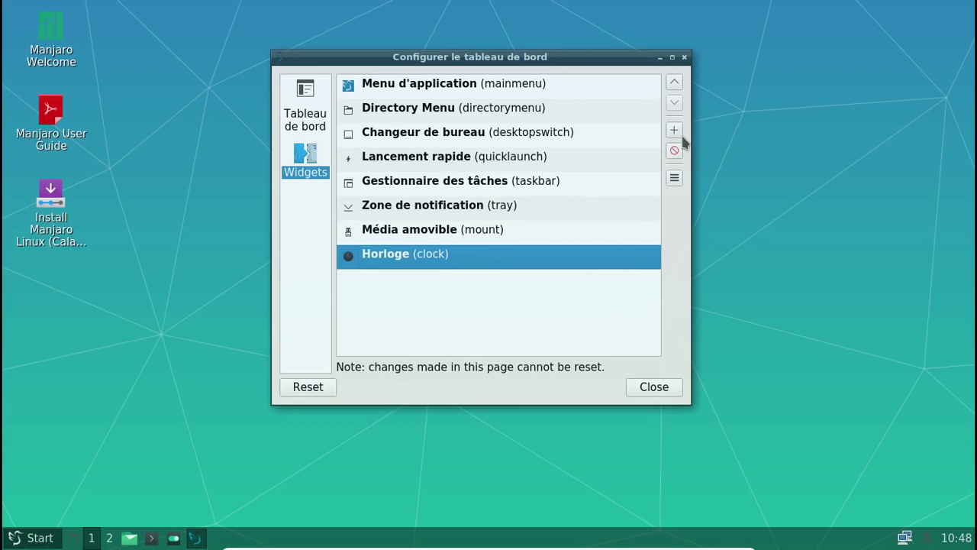
Step: Add the Volume control widget to the panel and try its volume slider
left_click(674, 131)
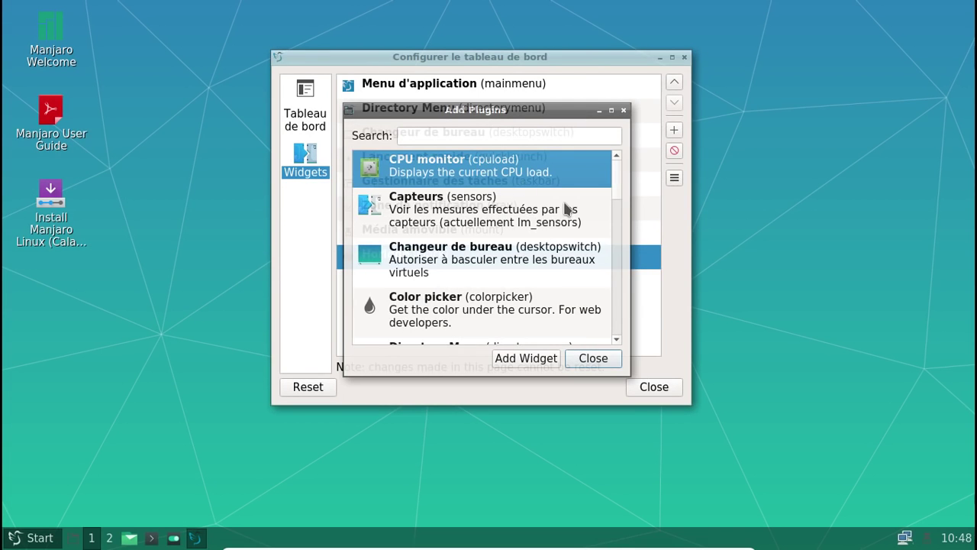
scroll(534, 221, "down", 10)
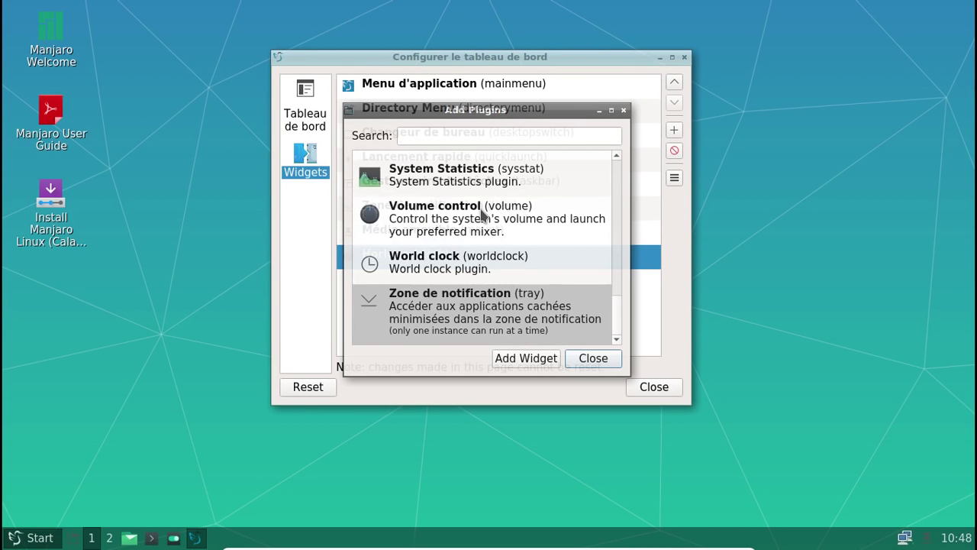
left_click(484, 217)
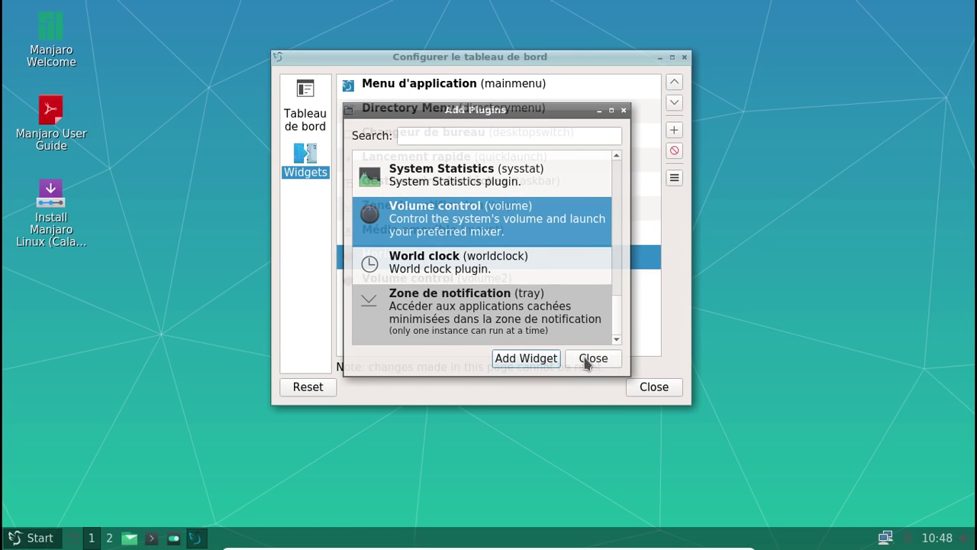
left_click(593, 359)
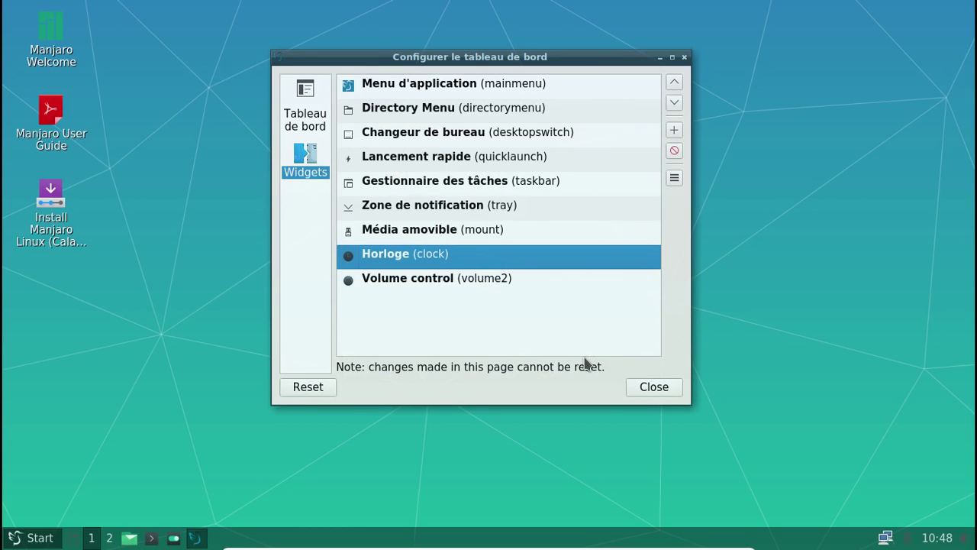
left_click(655, 393)
left_click(964, 537)
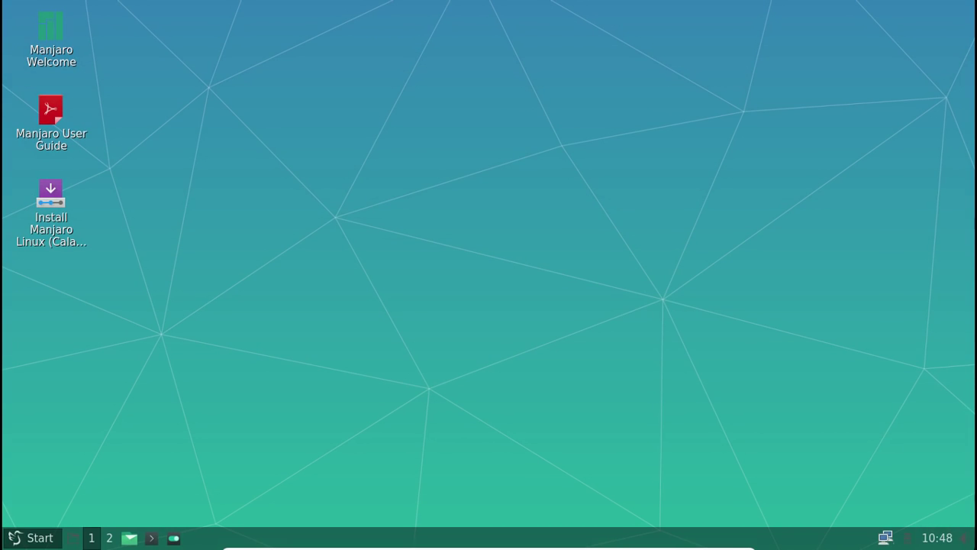
right_click(962, 537)
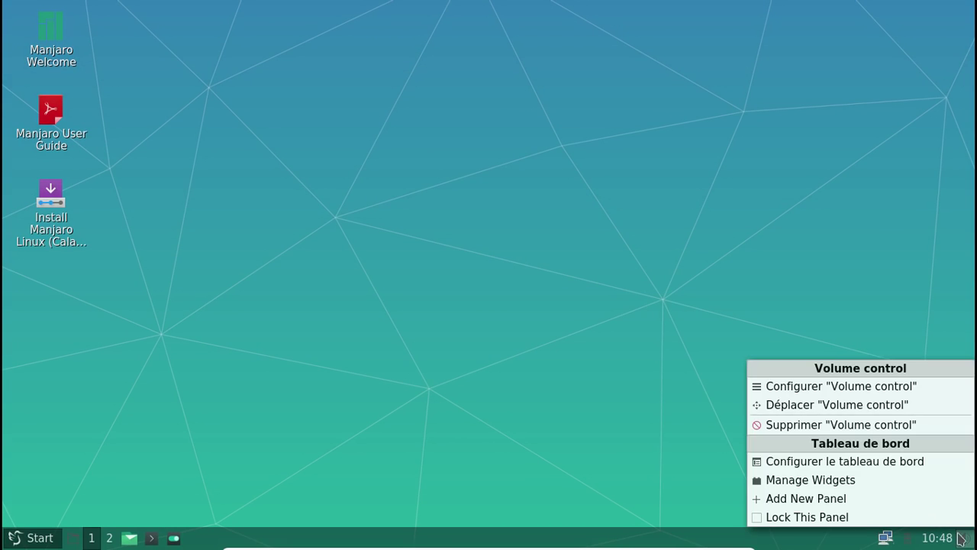
left_click(892, 388)
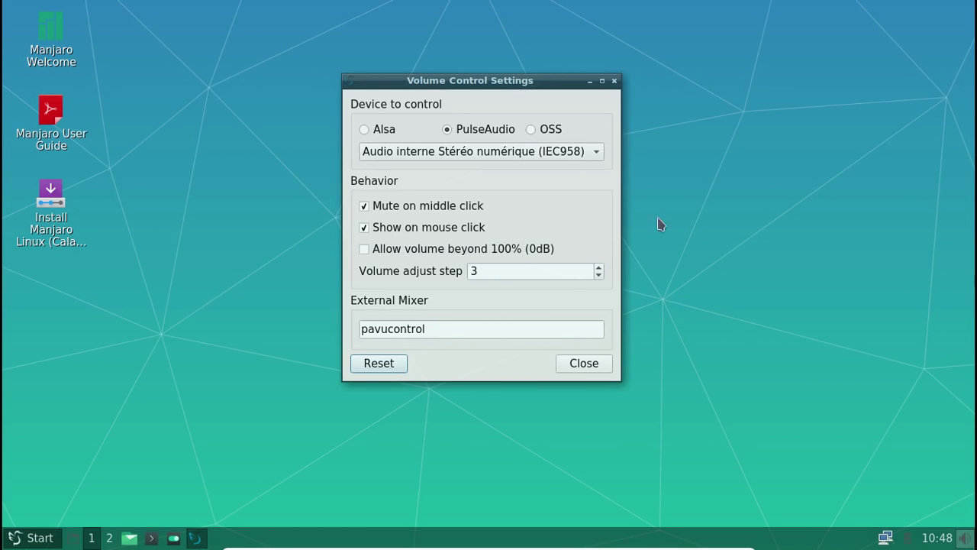
left_click(614, 81)
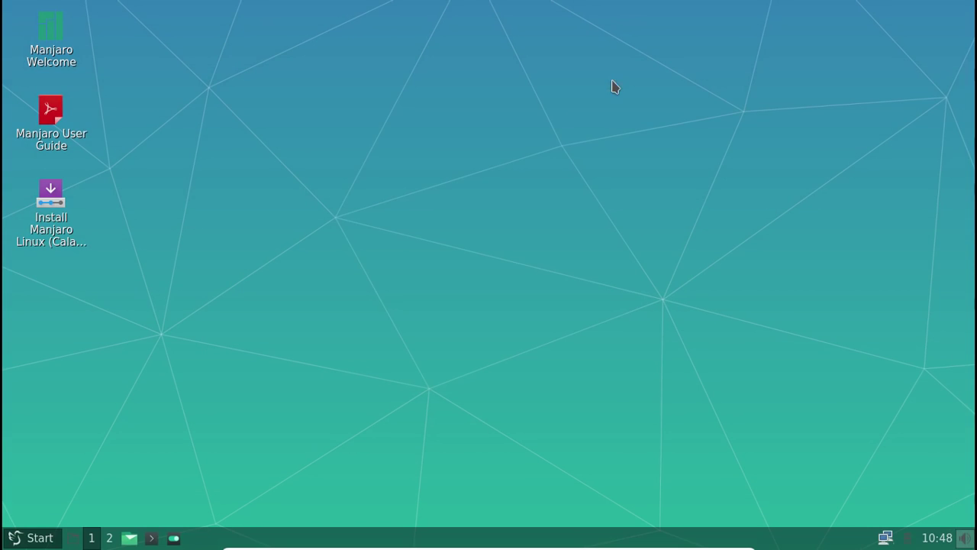
right_click(965, 540)
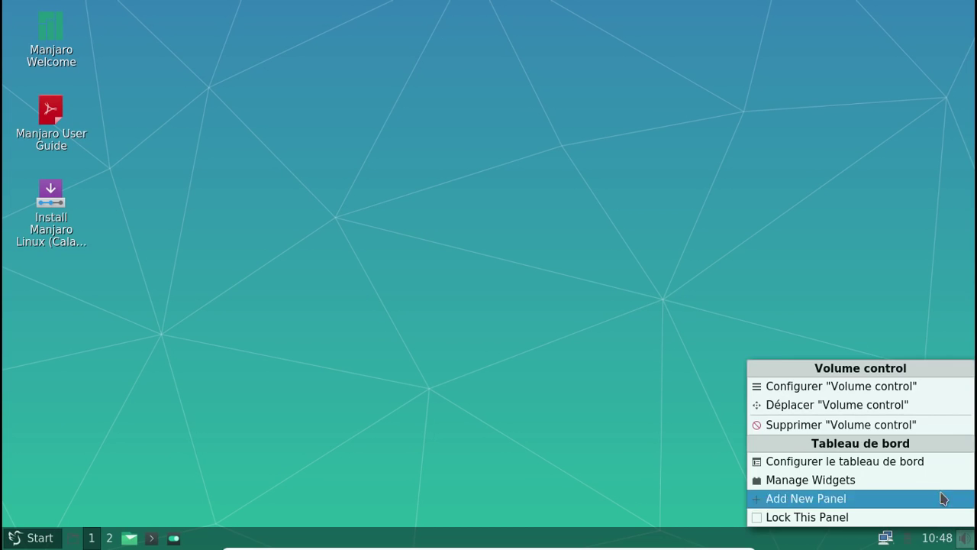
left_click(871, 386)
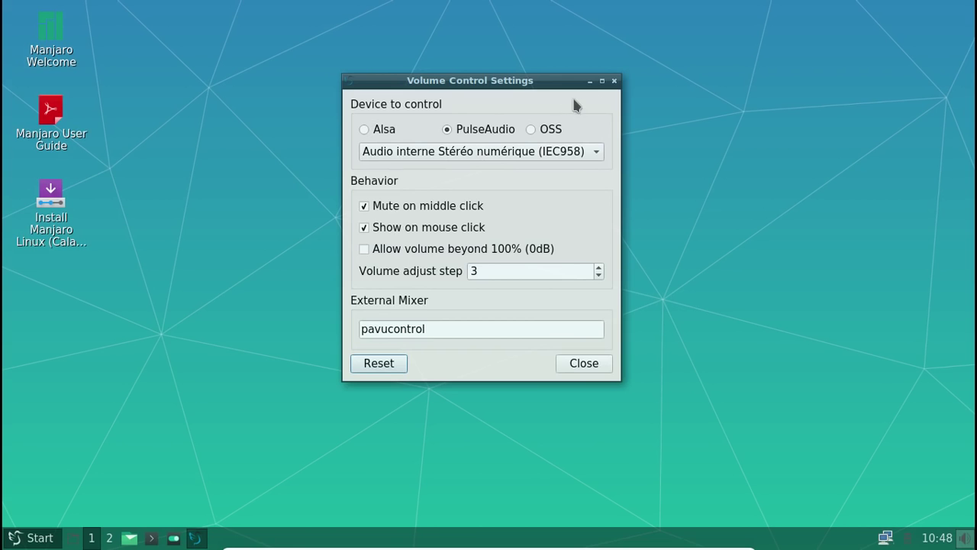
left_click(614, 81)
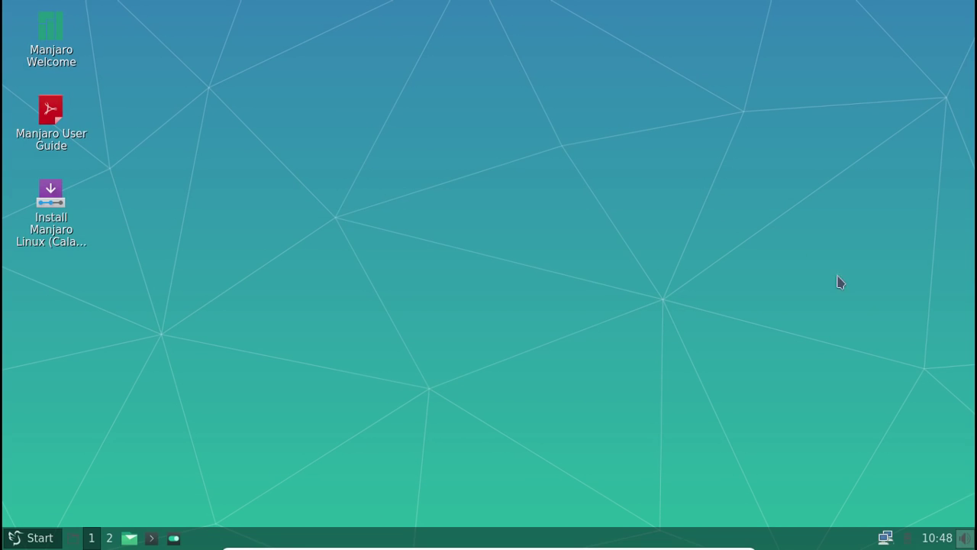
Step: View and close the network applet's À propos information
right_click(885, 538)
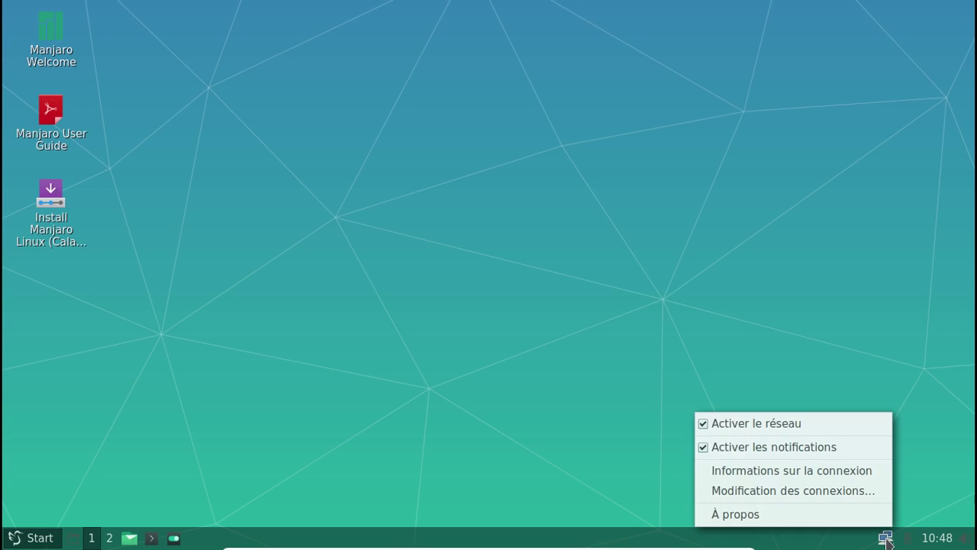
left_click(821, 513)
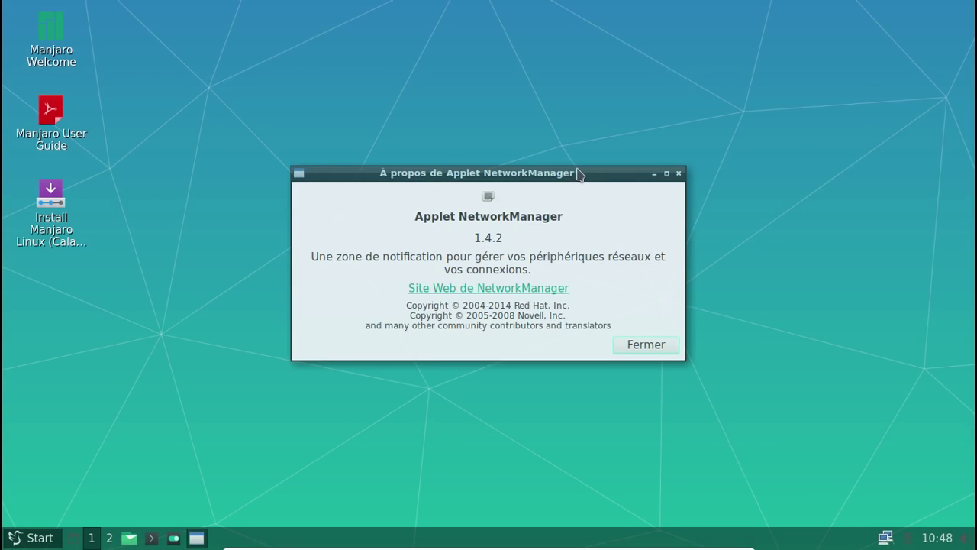
left_click(678, 173)
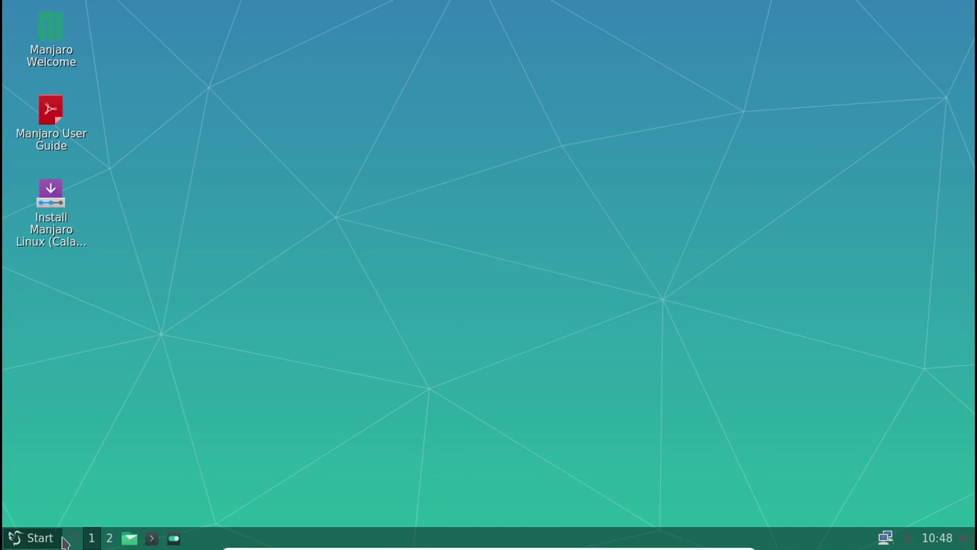
Step: Start a logout from the Leave menu, then cancel it with No
left_click(34, 537)
mouse_move(75, 476)
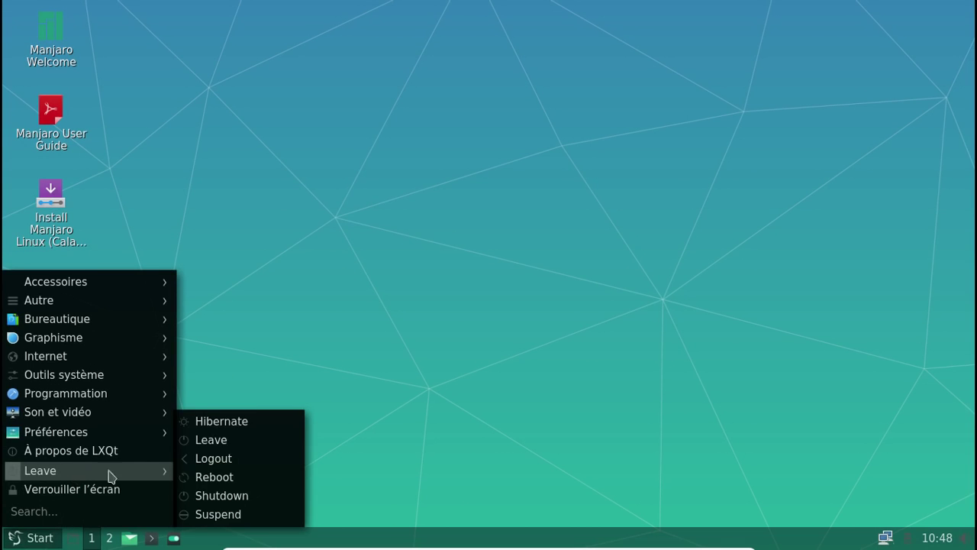
left_click(214, 459)
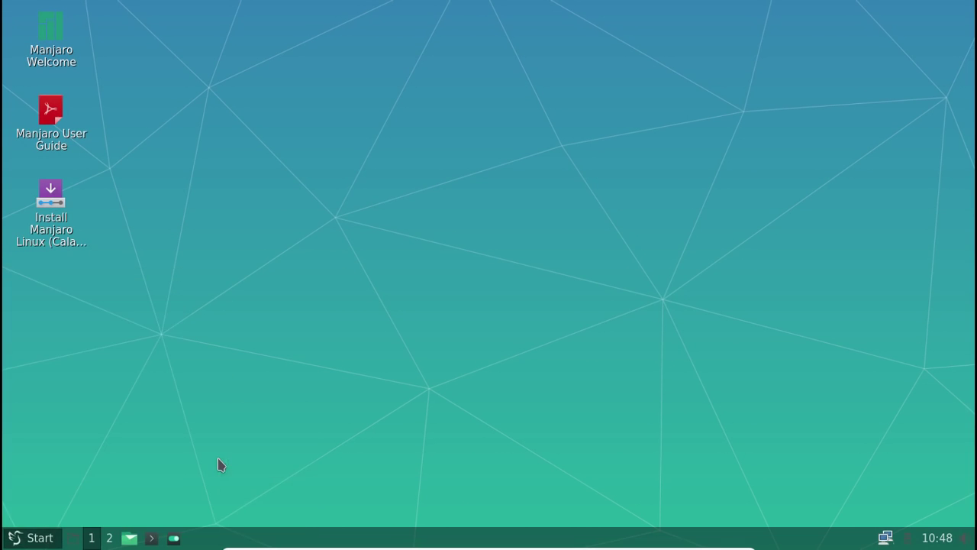
left_click(630, 292)
Step: Choose Reboot from the Leave menu and confirm with Yes
left_click(35, 537)
mouse_move(147, 477)
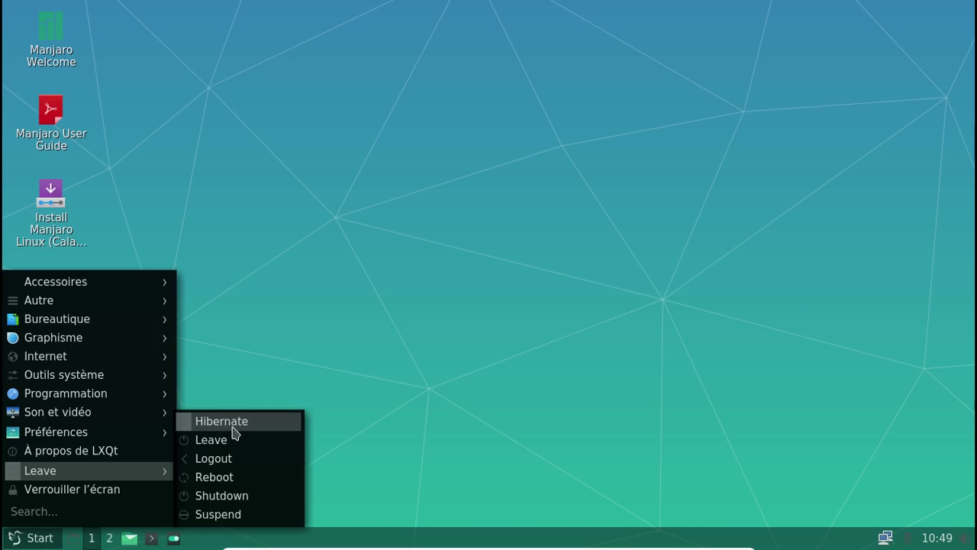
left_click(236, 475)
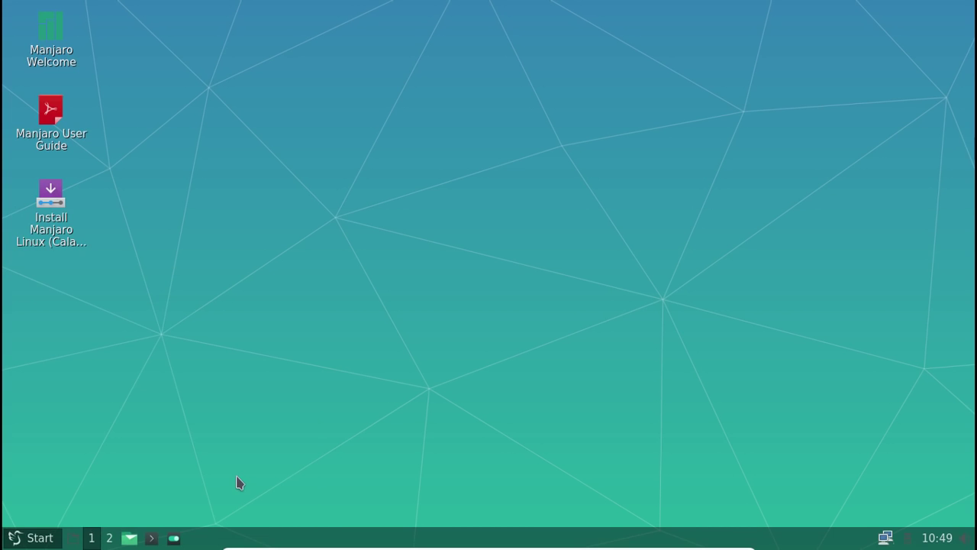
left_click(565, 293)
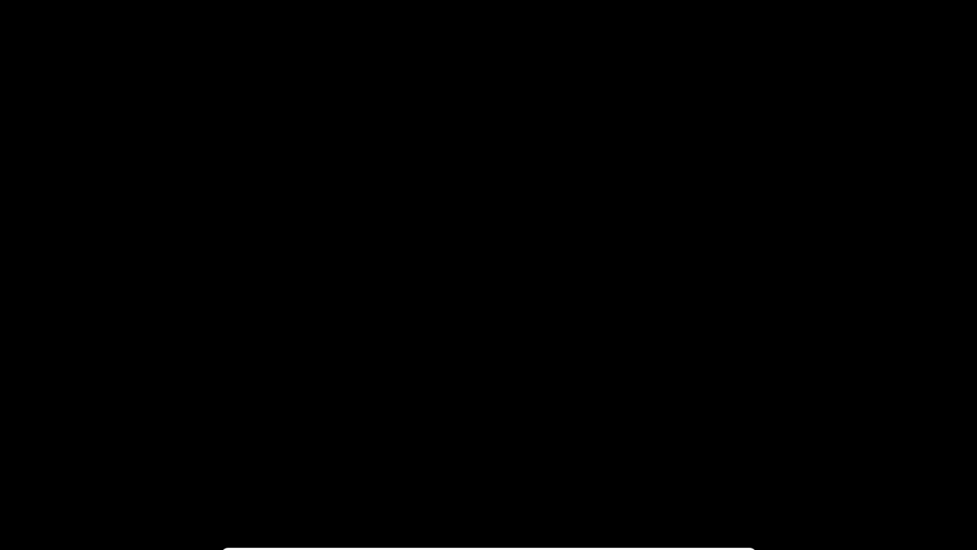
Step: Boot past GRUB, switch the keyboard layout to fr, and log in with the account password
key("Return")
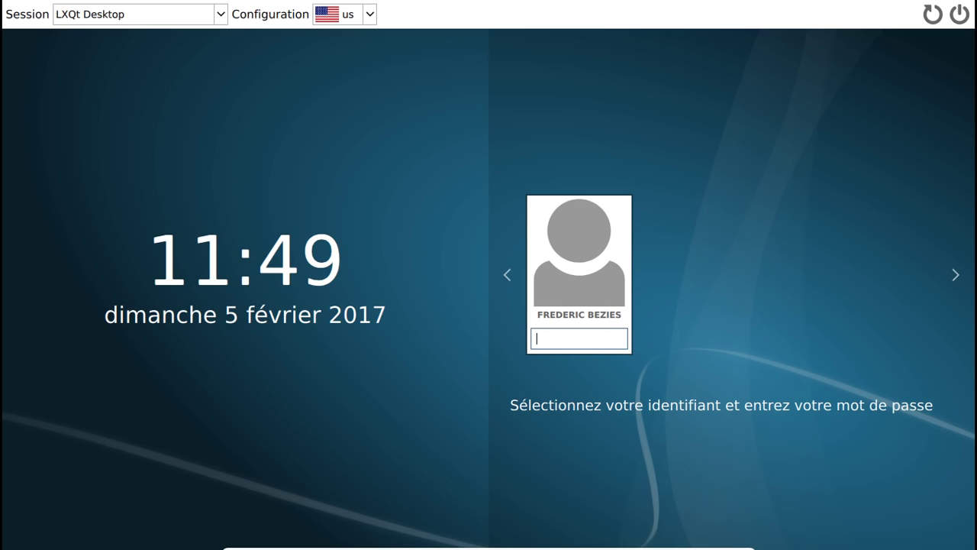
key("alt+shift")
type("*********")
key("Return")
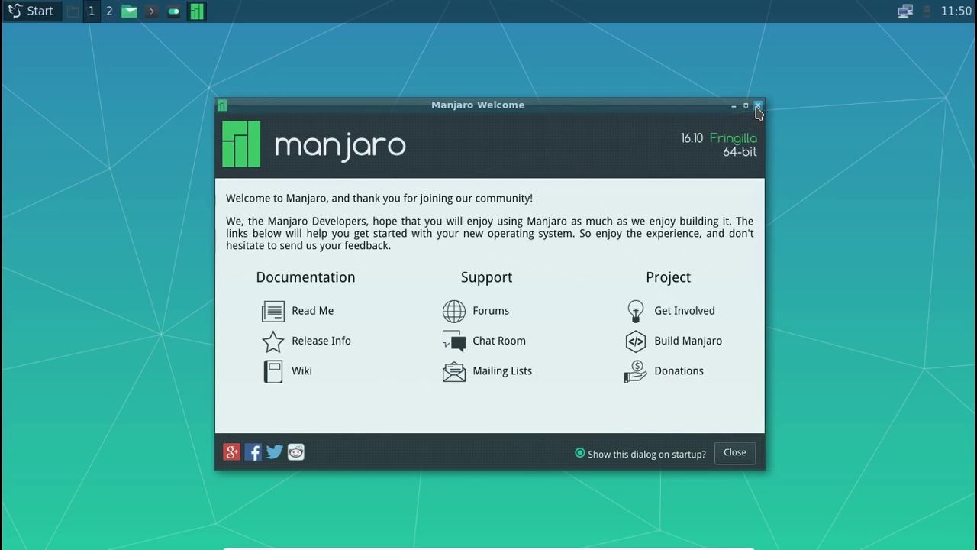
Step: Close Manjaro Welcome and launch Octopi, authenticating with the administrator password
left_click(758, 106)
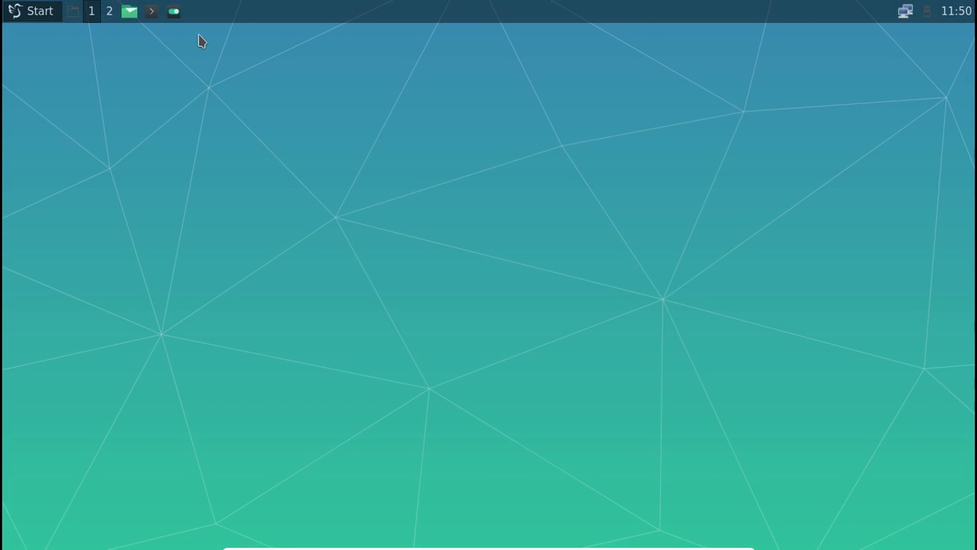
left_click(36, 12)
mouse_move(76, 128)
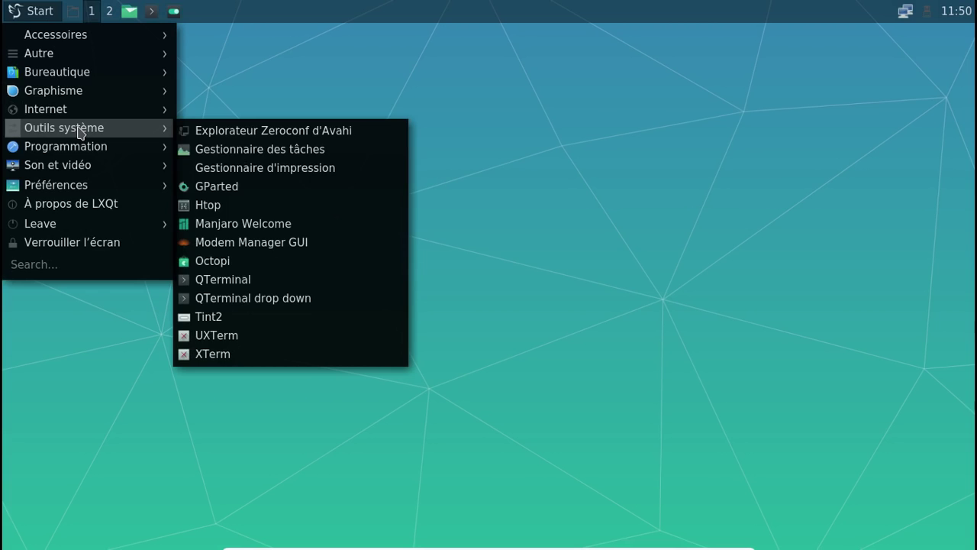
left_click(220, 264)
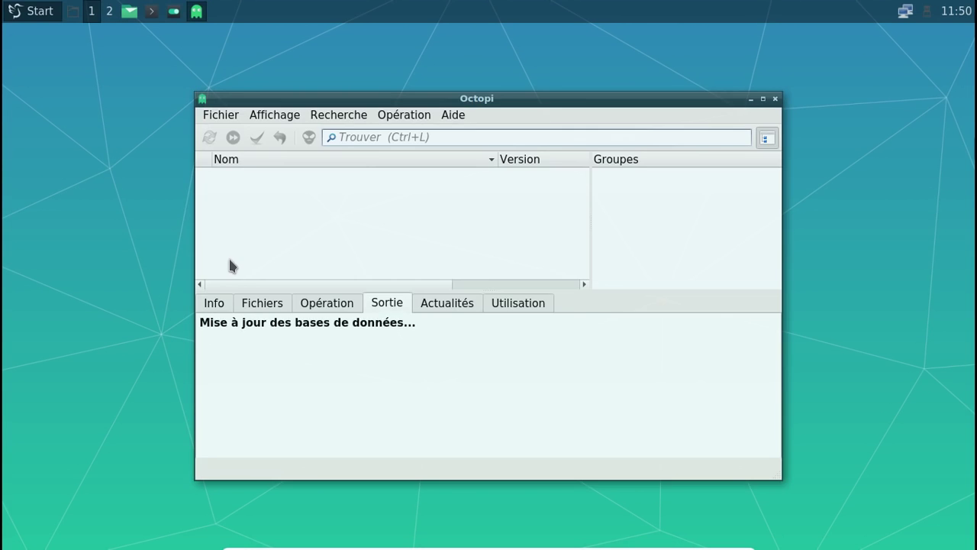
type("********")
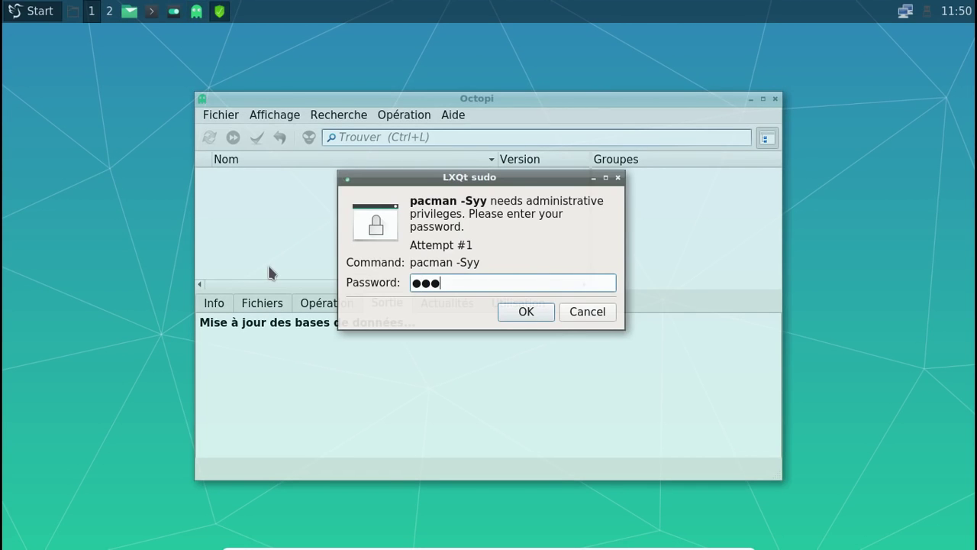
key("Return")
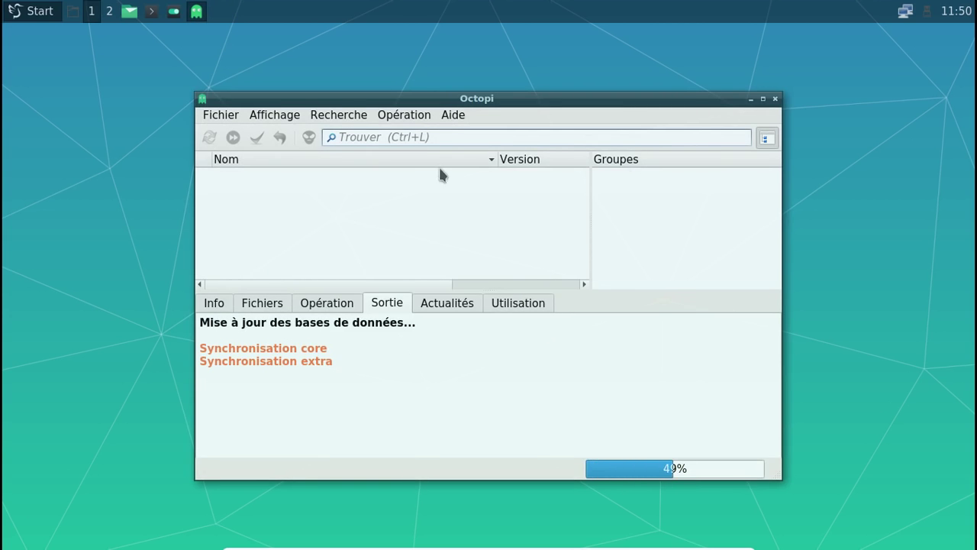
Step: View and dismiss Octopi's À propos version and credits dialog
left_click(453, 116)
left_click(454, 118)
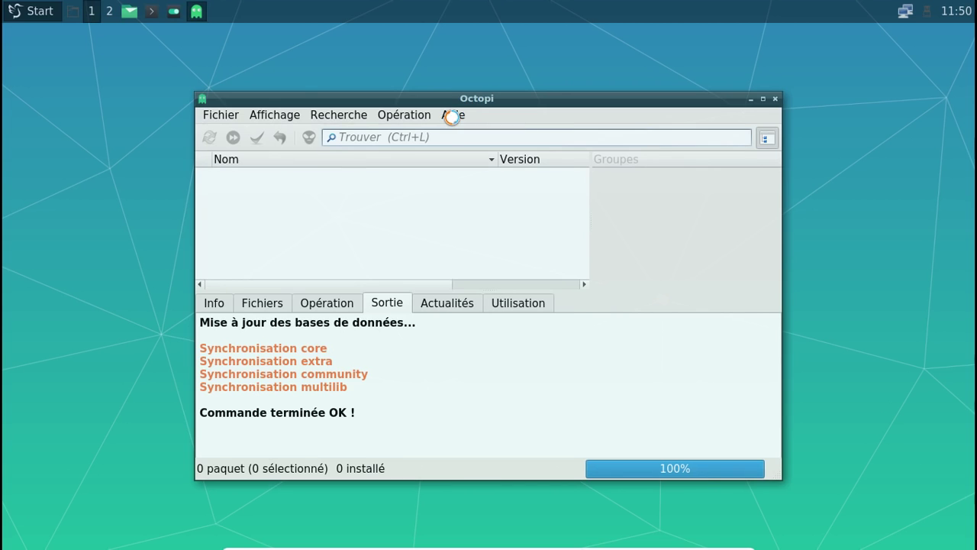
left_click(452, 119)
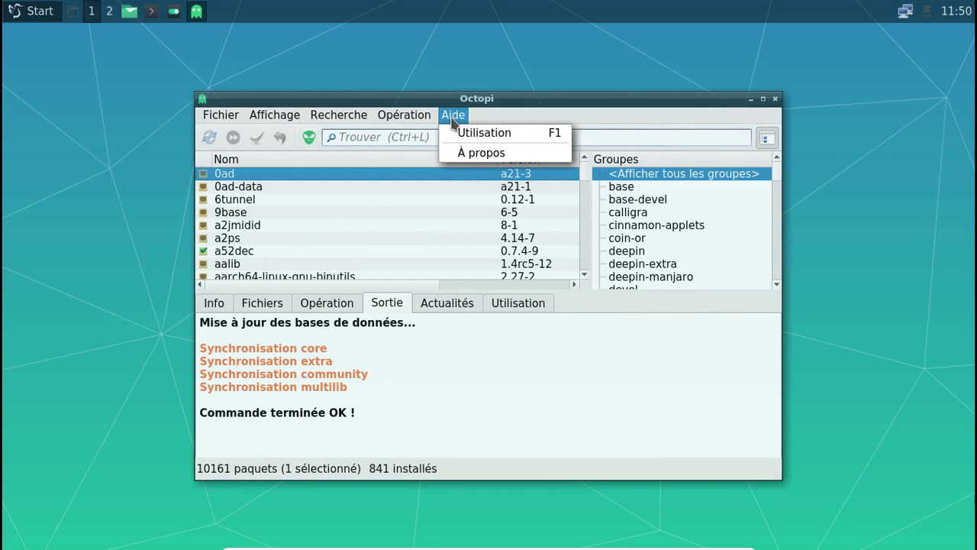
left_click(466, 154)
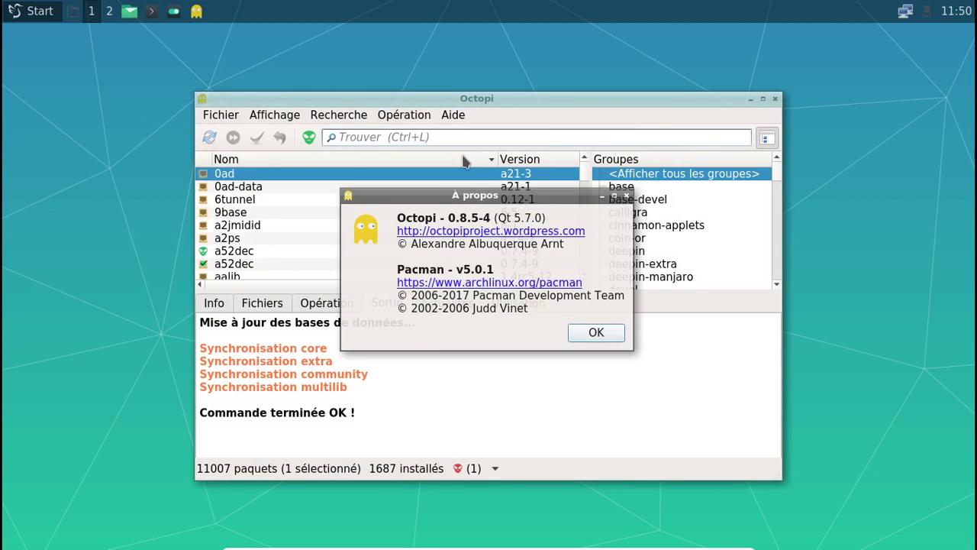
left_click(627, 196)
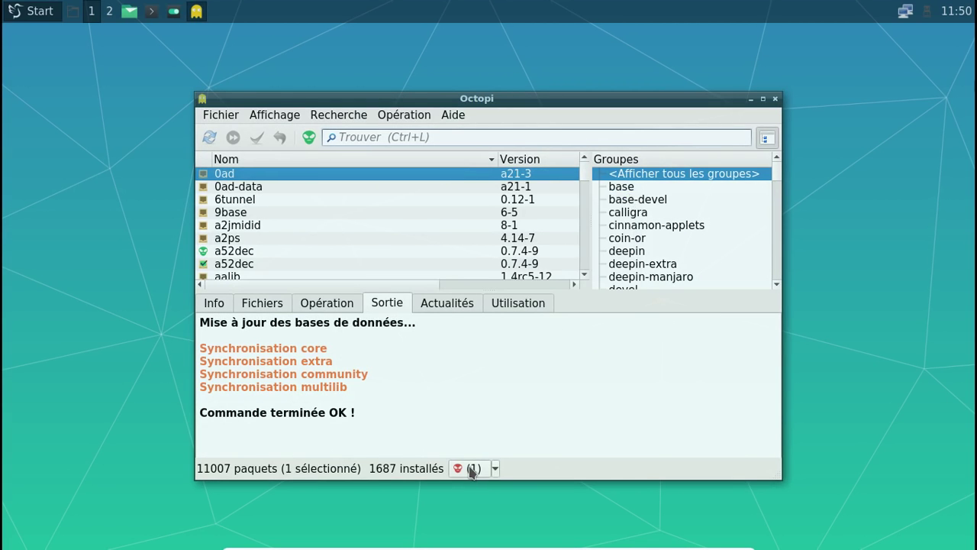
Step: Check the pending installations list, close Octopi, and take the VM out of fullscreen
left_click(494, 469)
left_click(552, 366)
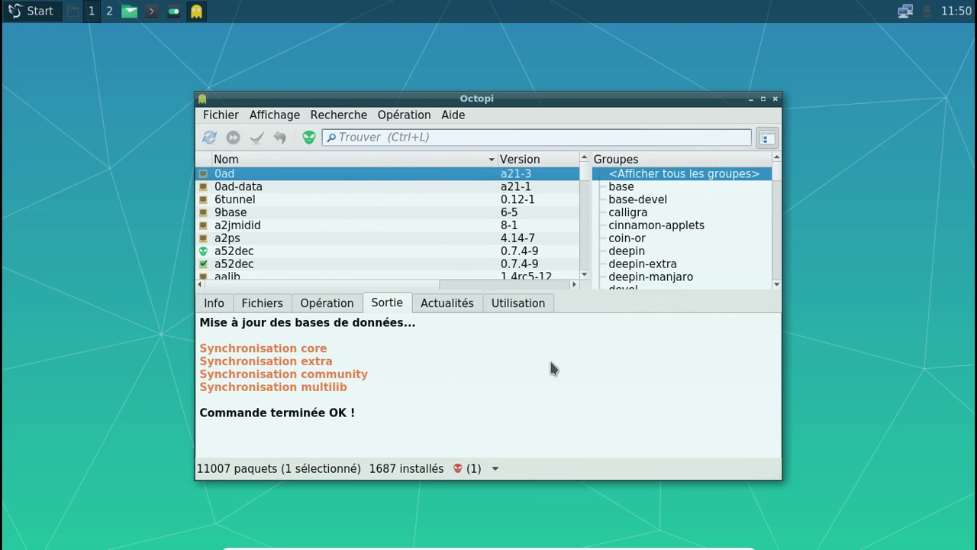
left_click(775, 99)
key("Control_R+f")
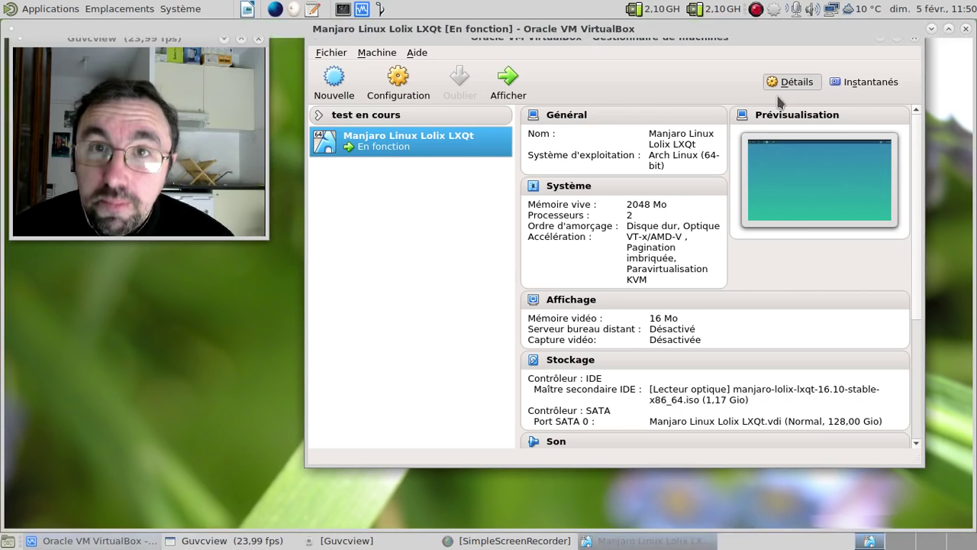
Step: Bring the VirtualBox window forward and launch QTerminal from the guest's LXQt panel
left_click(384, 547)
left_click(366, 540)
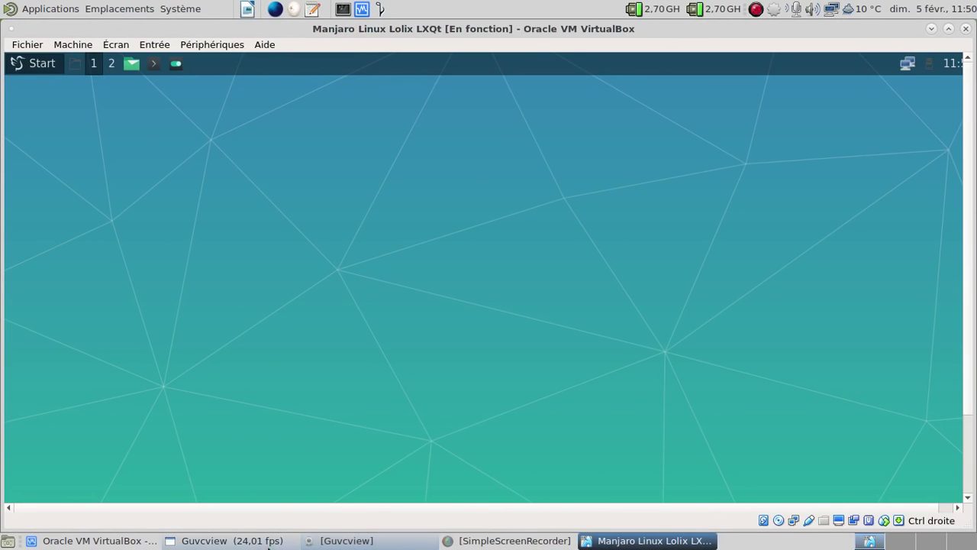
left_click(229, 540)
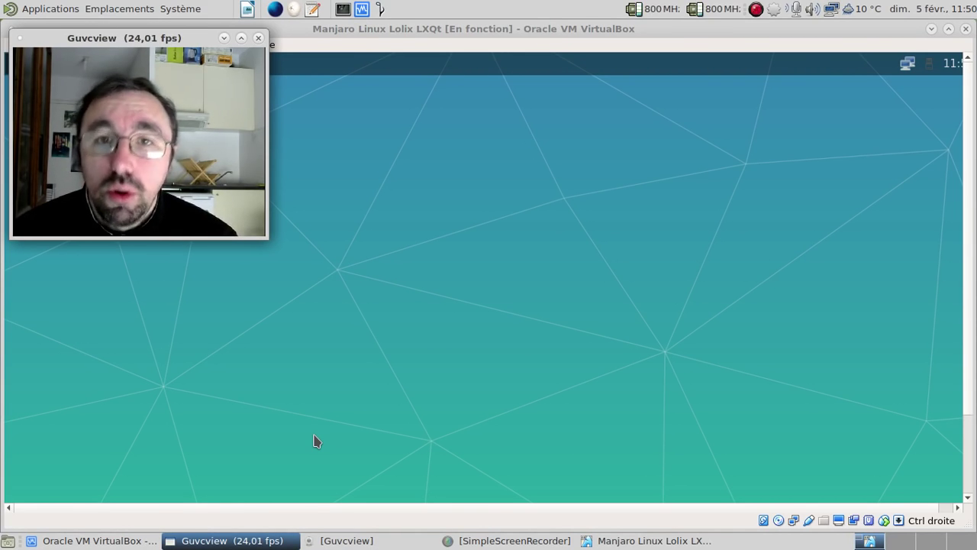
left_click(397, 34)
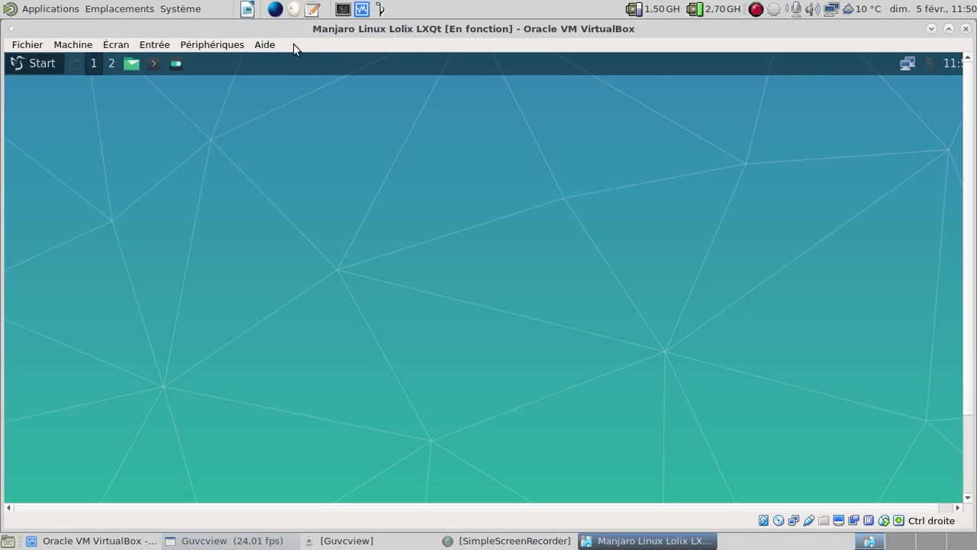
left_click(163, 65)
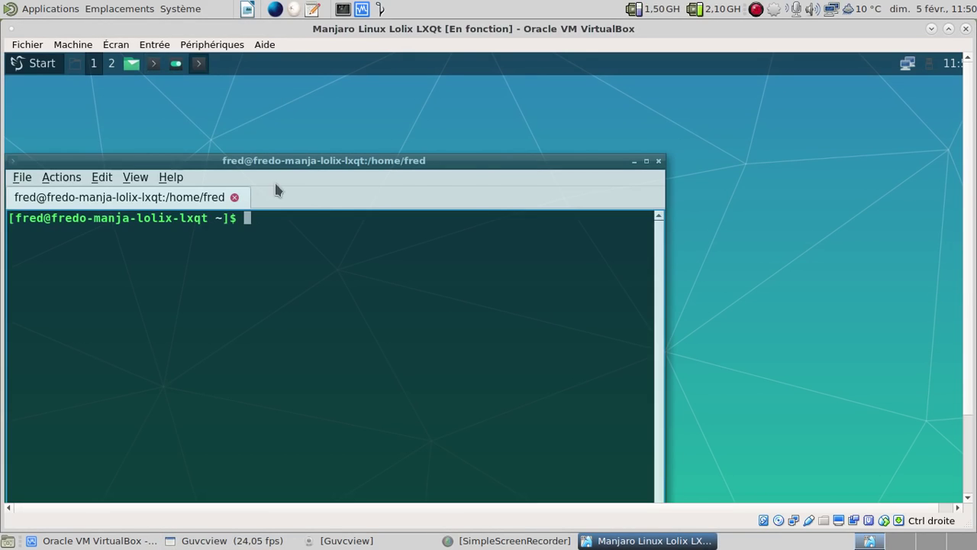
Step: Run 'sudo pacman-mirrors -g' and authorise it with the administrator password
left_click_drag(321, 164, 482, 94)
type("sudo pacma")
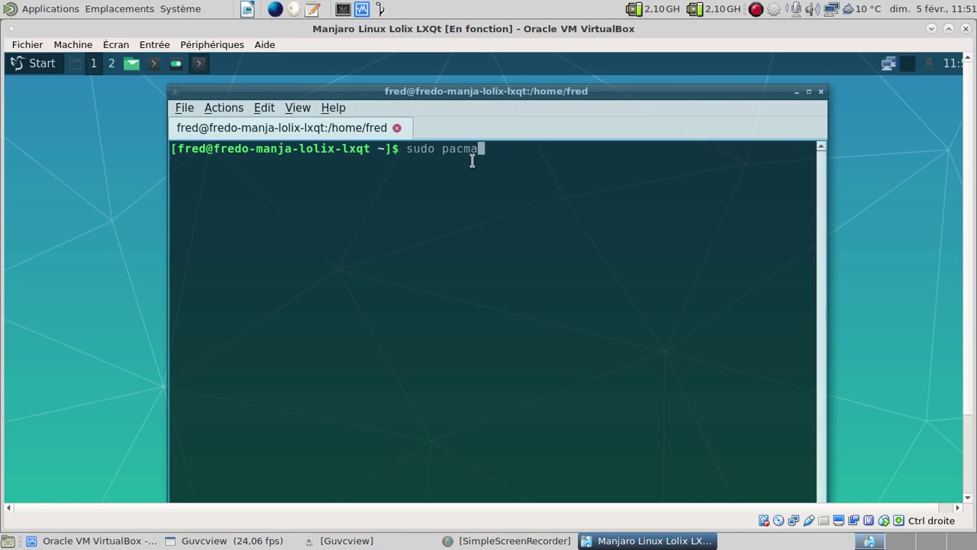
type("n-mirro")
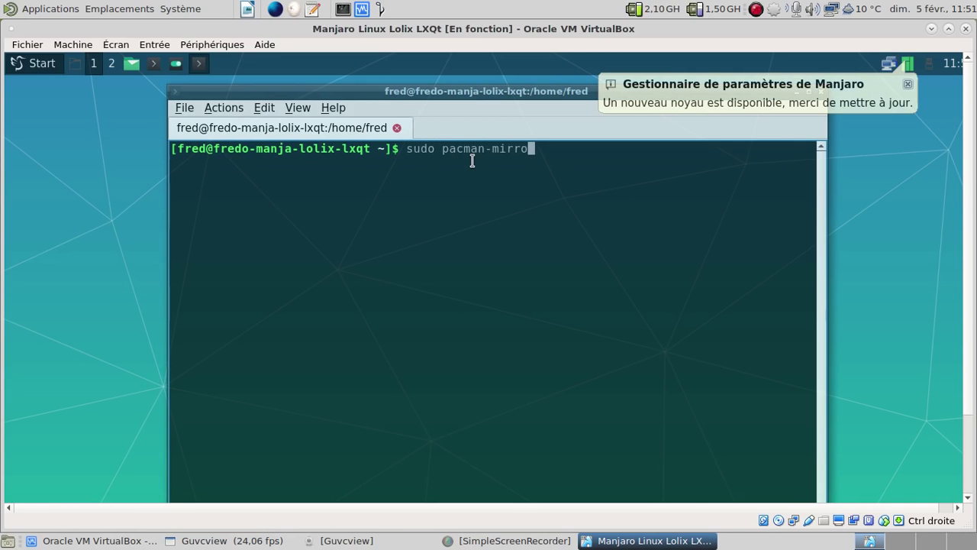
type("rs -g")
key("Return")
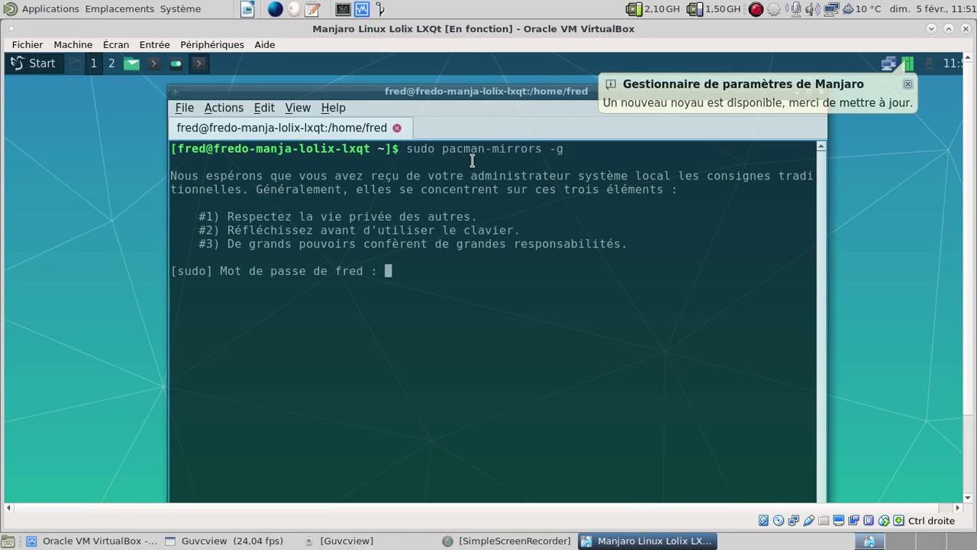
key("Return")
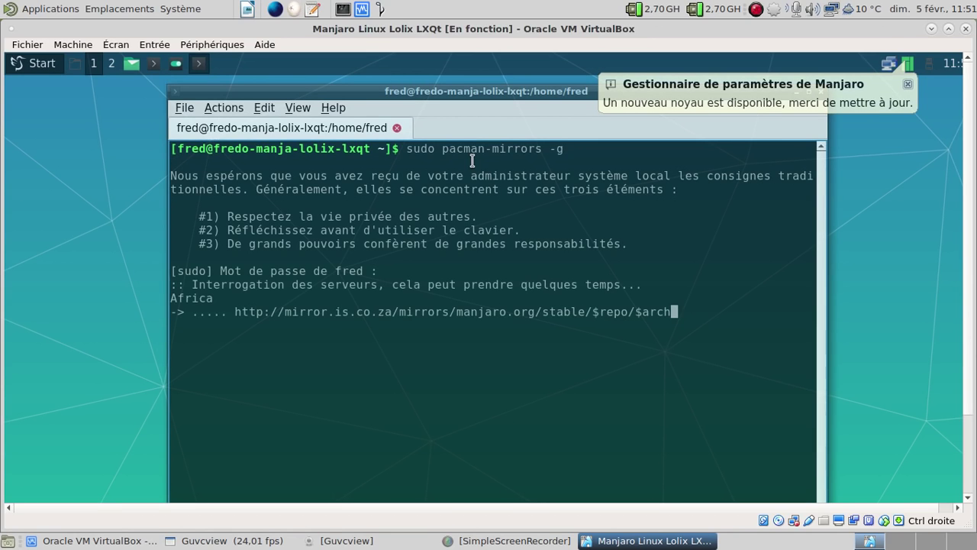
Step: Wait for the mirror ranking to save /etc/pacman.d/mirrorlist, then return the VM to fullscreen
left_click(493, 542)
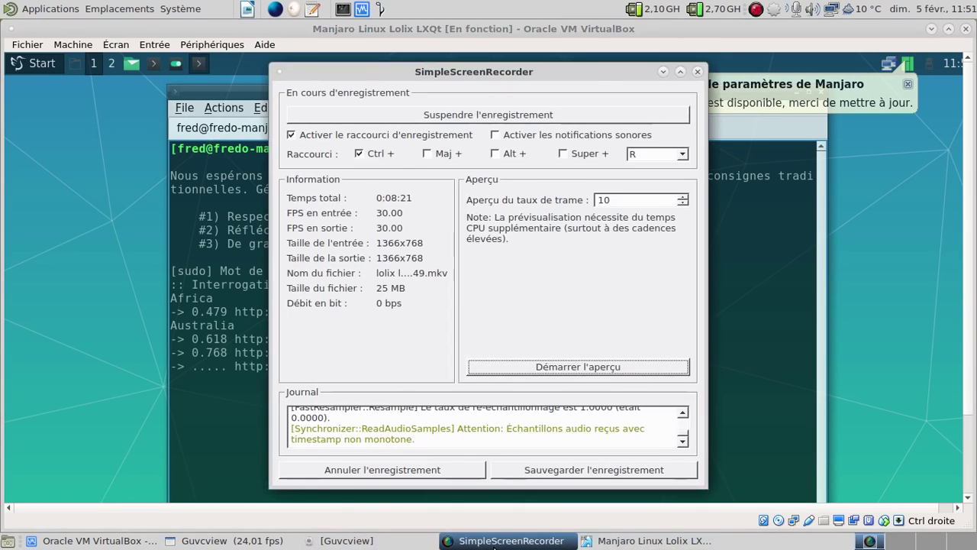
left_click(493, 542)
left_click(252, 542)
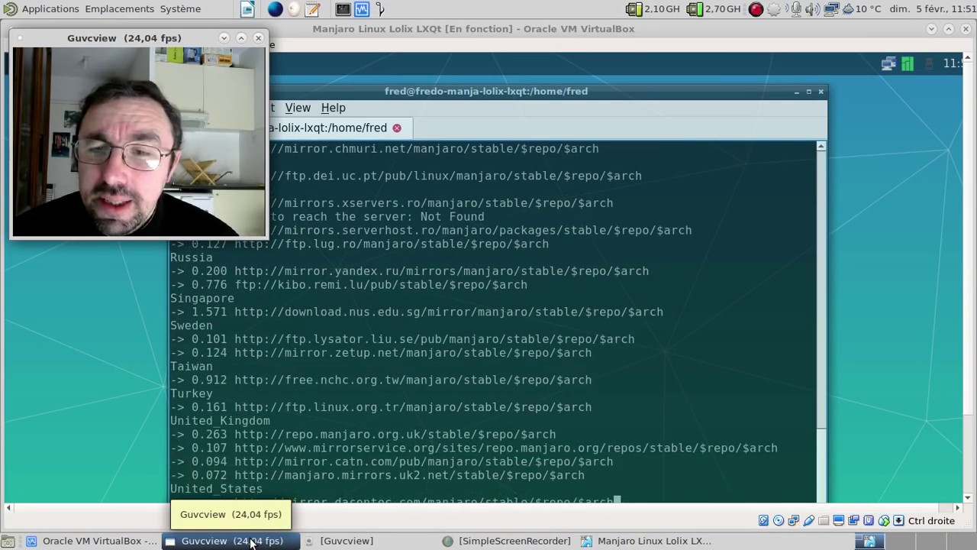
left_click(471, 34)
key("Control_R+f")
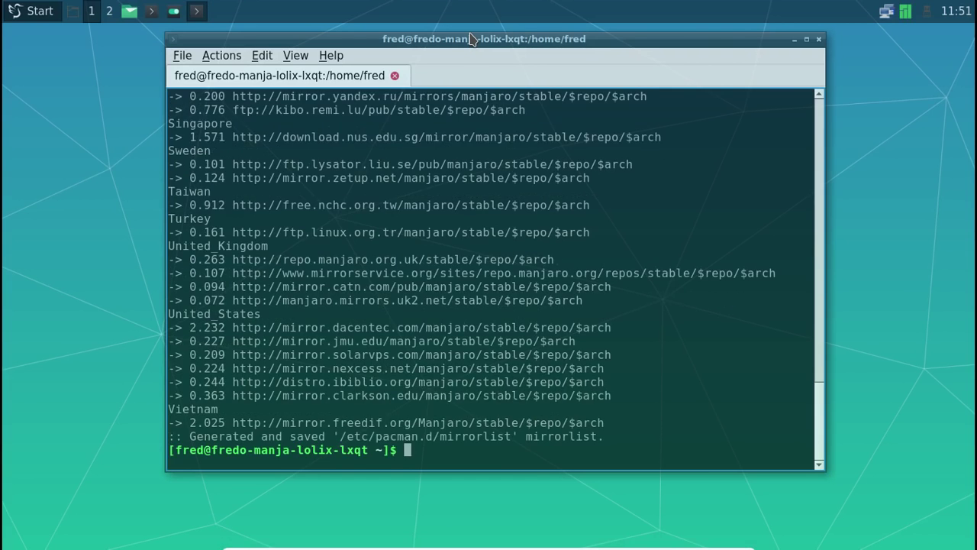
Step: Run 'yaourt -Syyua', answering 'o' to continue and to upgrade the keyring packages first
type("yaourt -Syyua")
key("Return")
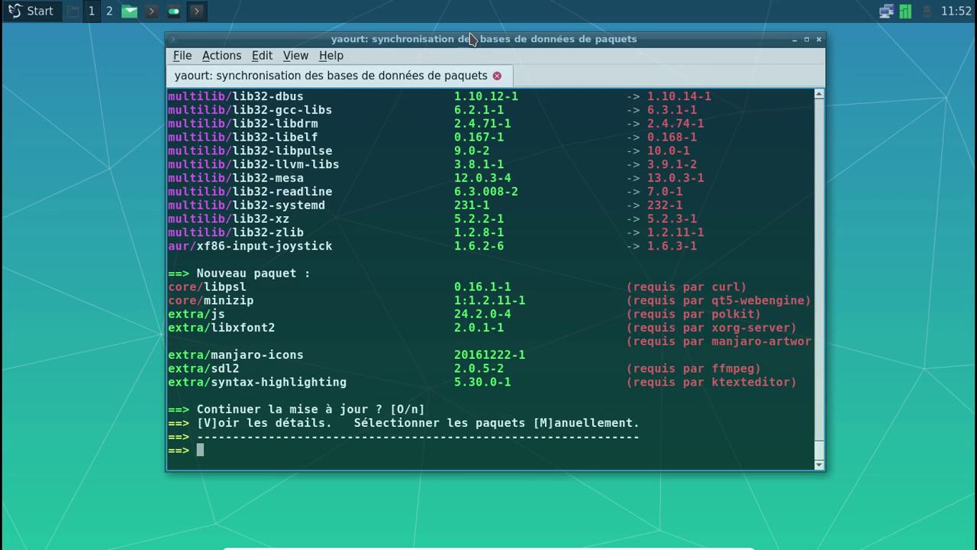
type("o")
key("Return")
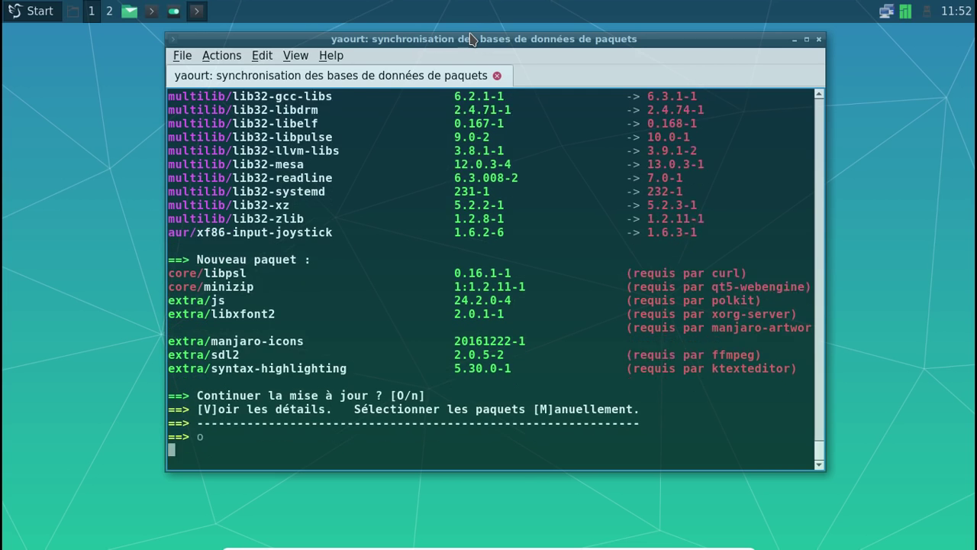
type("o")
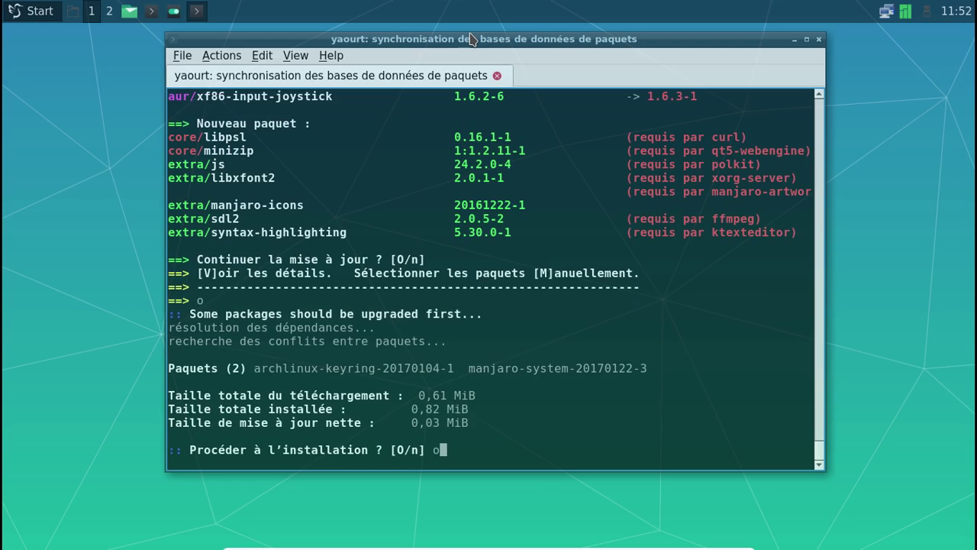
key("Return")
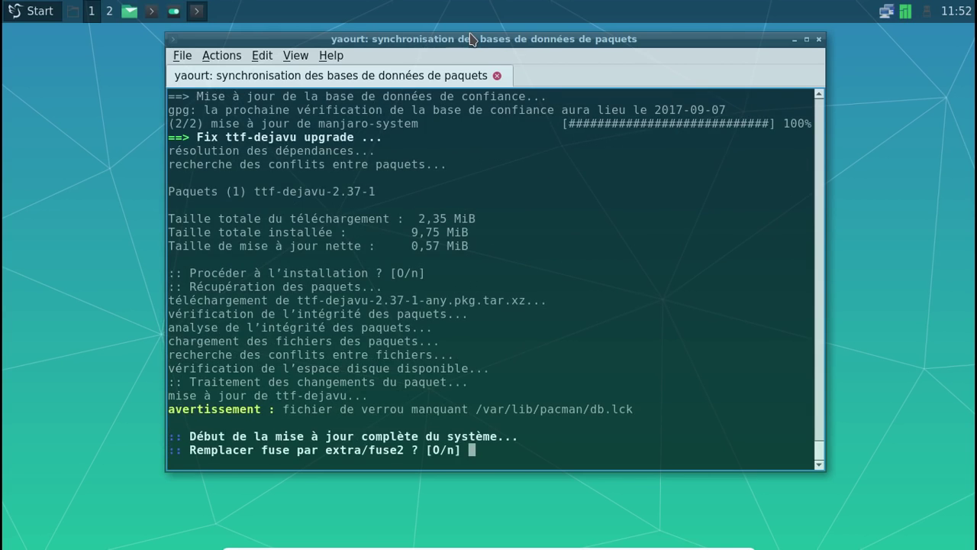
Step: Accept replacing fuse with fuse2, removing xf86-input-acecad and xf86-input-joystick, and start the 623,02 MiB download
type("o")
key("Return")
type("o")
key("Return")
type("o")
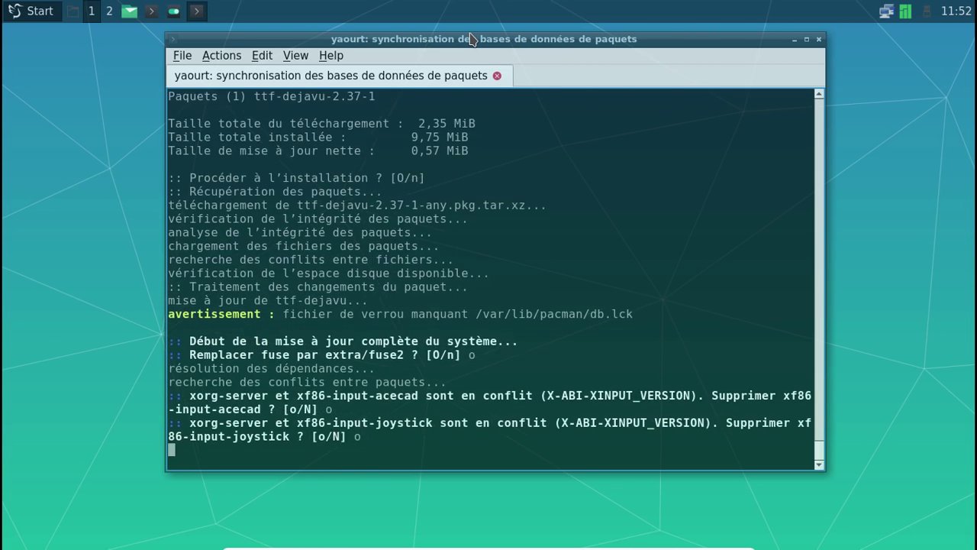
key("Return")
type("o")
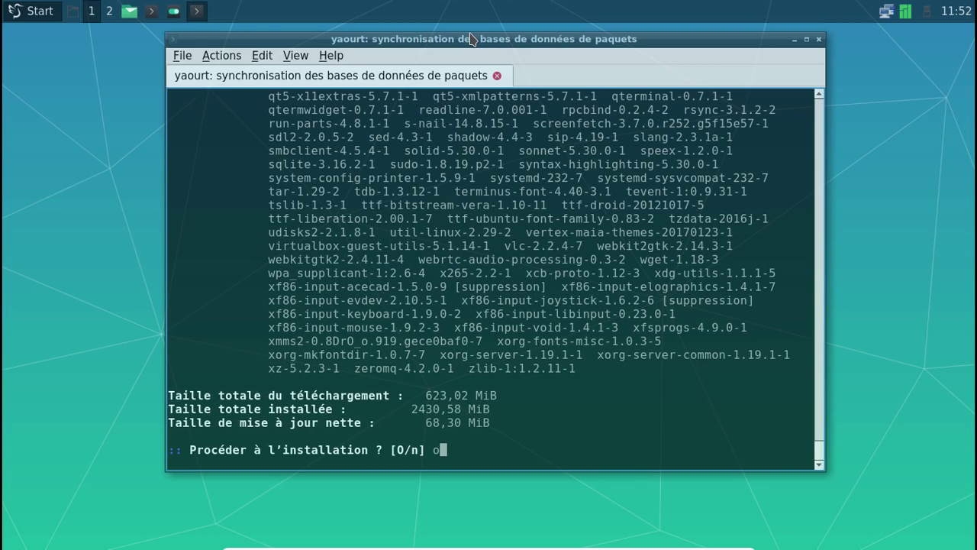
key("Return")
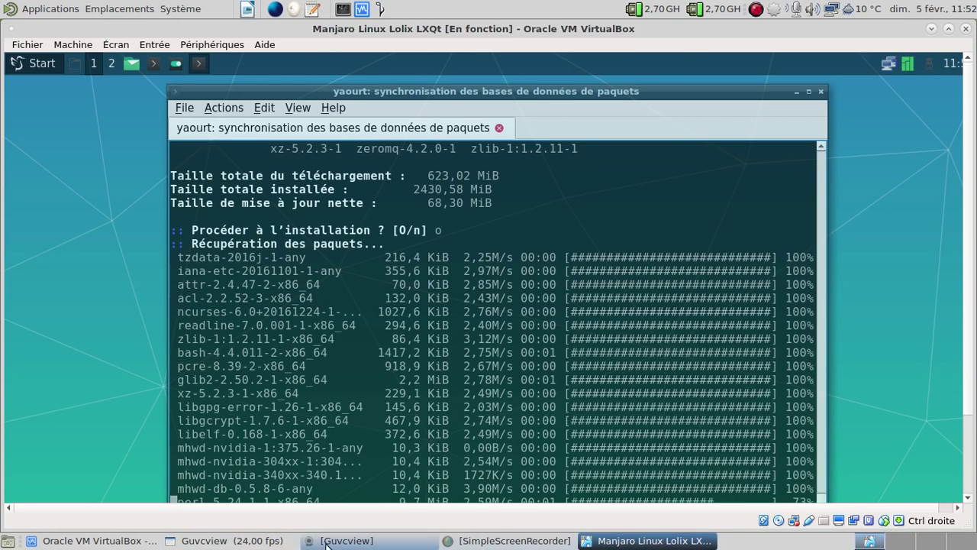
Step: Toggle the webcam preview and screen recorder options while the upgrade installs
left_click(323, 542)
left_click(324, 542)
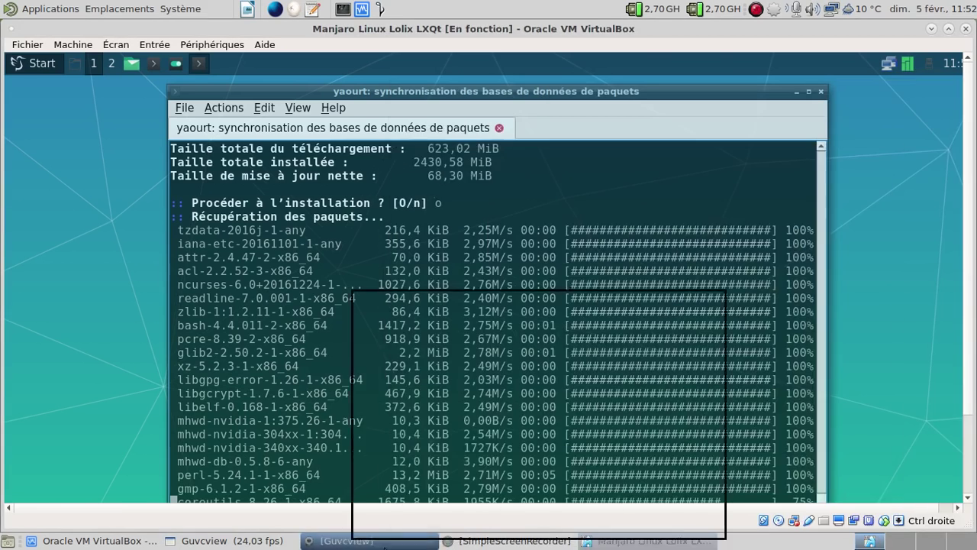
left_click(254, 541)
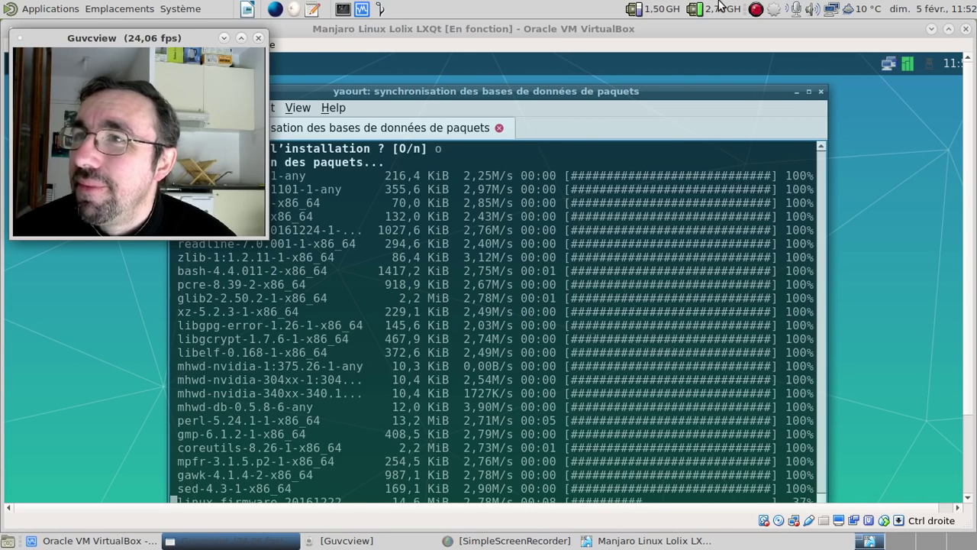
right_click(756, 12)
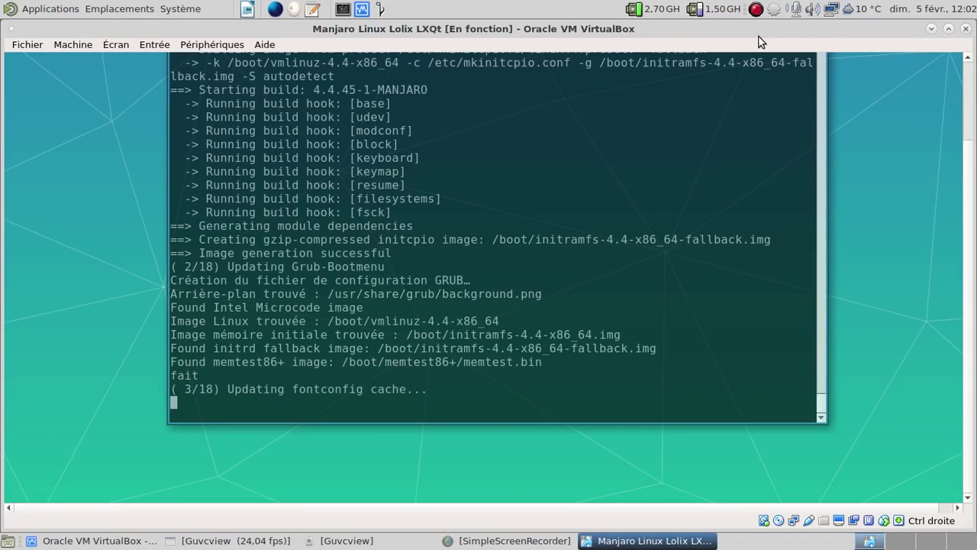
left_click(344, 541)
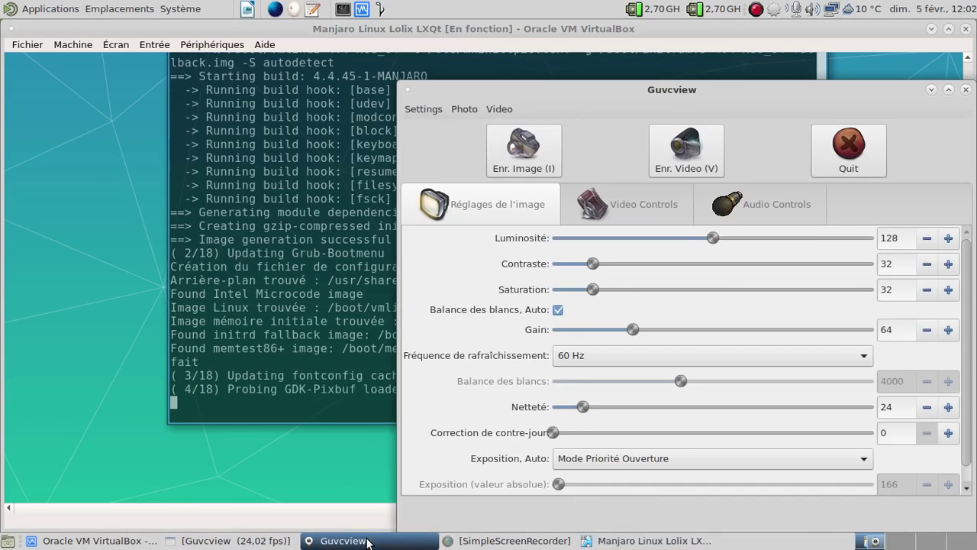
left_click(343, 541)
left_click(243, 542)
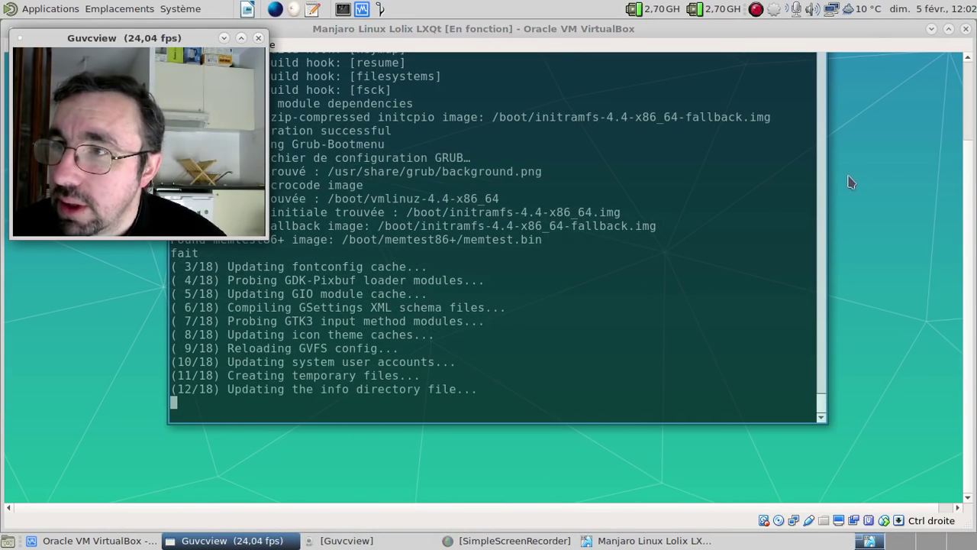
Step: Scroll the terminal to yaourt's prompt about editing the xf86-input-joystick PKGBUILD
left_click(970, 162)
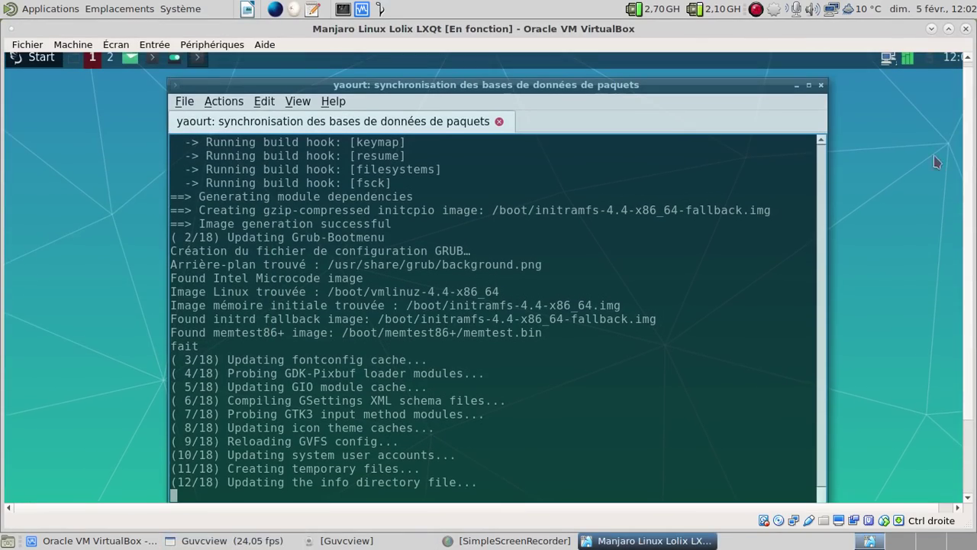
left_click_drag(821, 494, 812, 448)
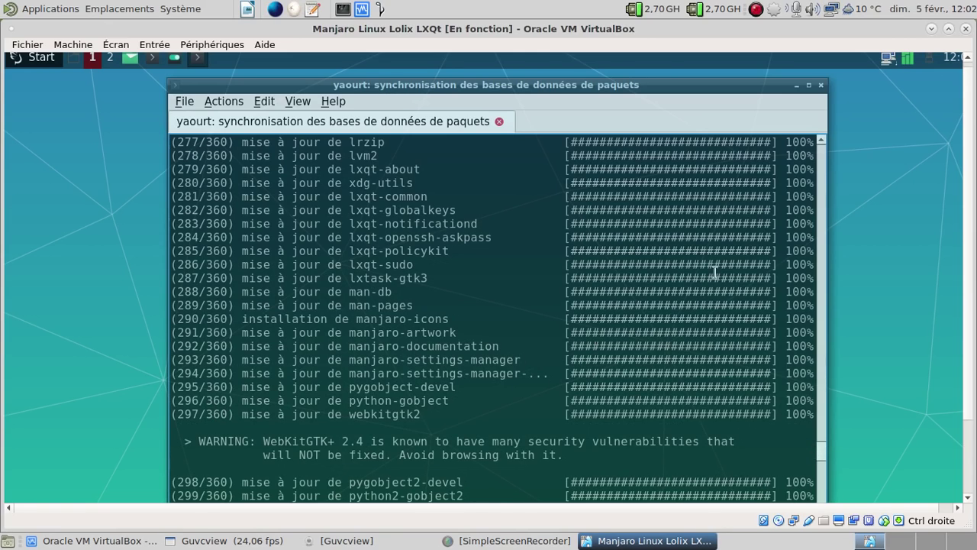
left_click_drag(969, 114, 967, 224)
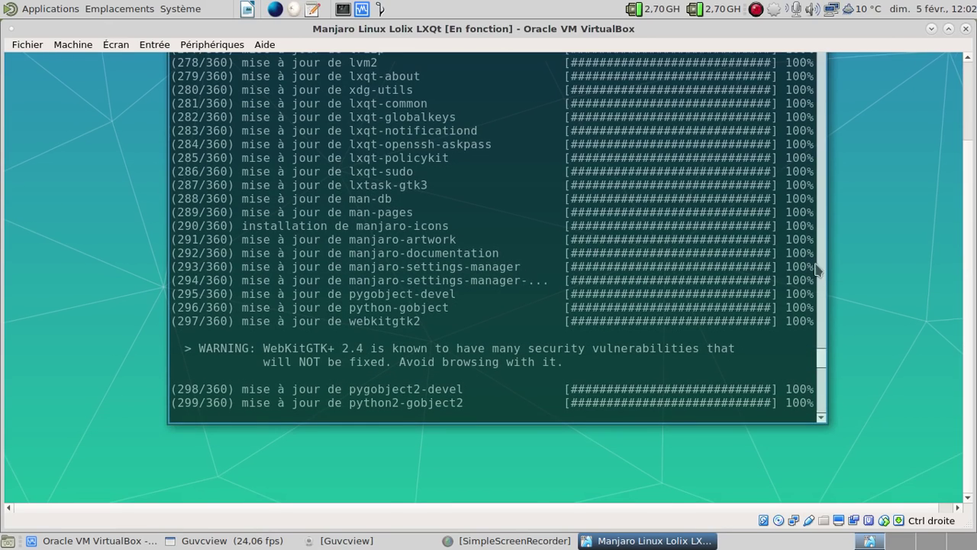
left_click_drag(821, 360, 823, 416)
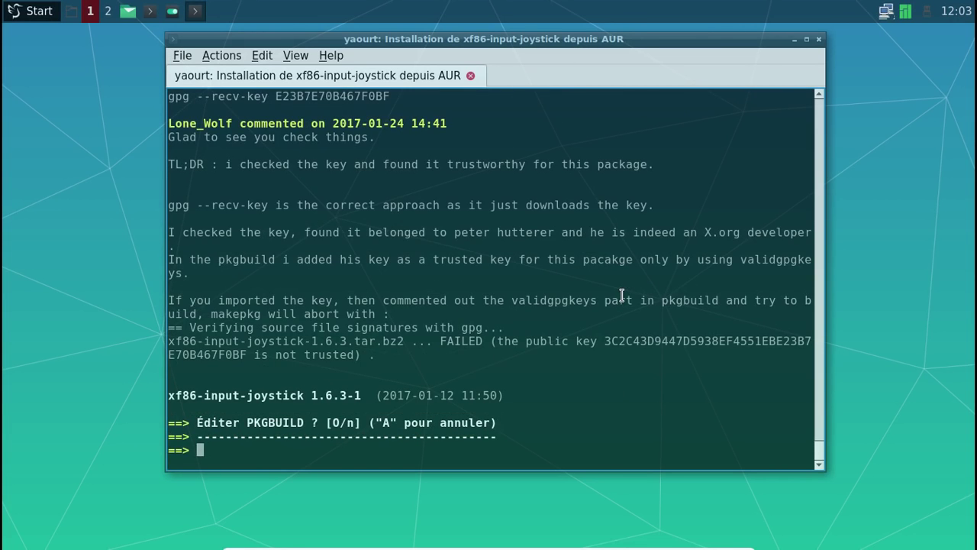
Step: Skip the xf86-input-joystick build, then remove the eight orphaned packages via 'yaourt -Qdt'
type("n")
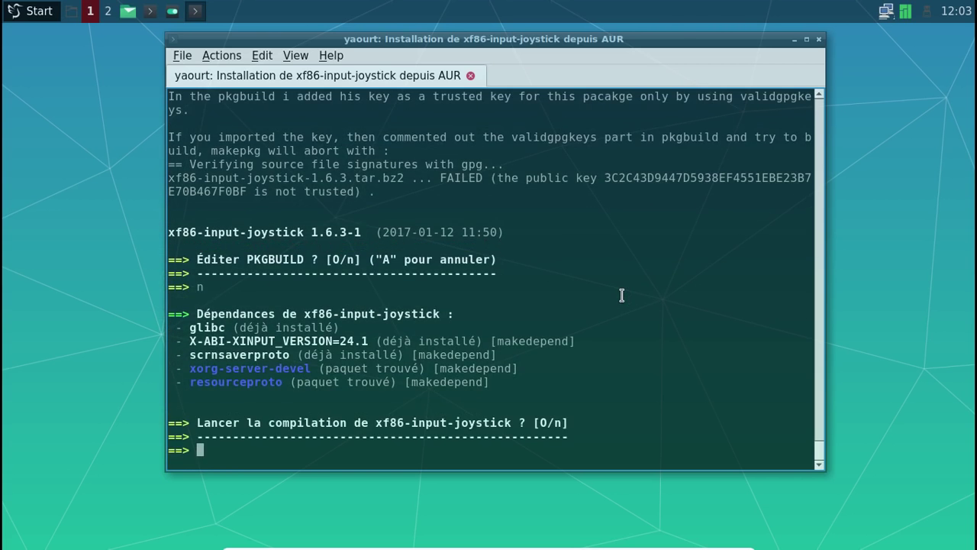
type("n")
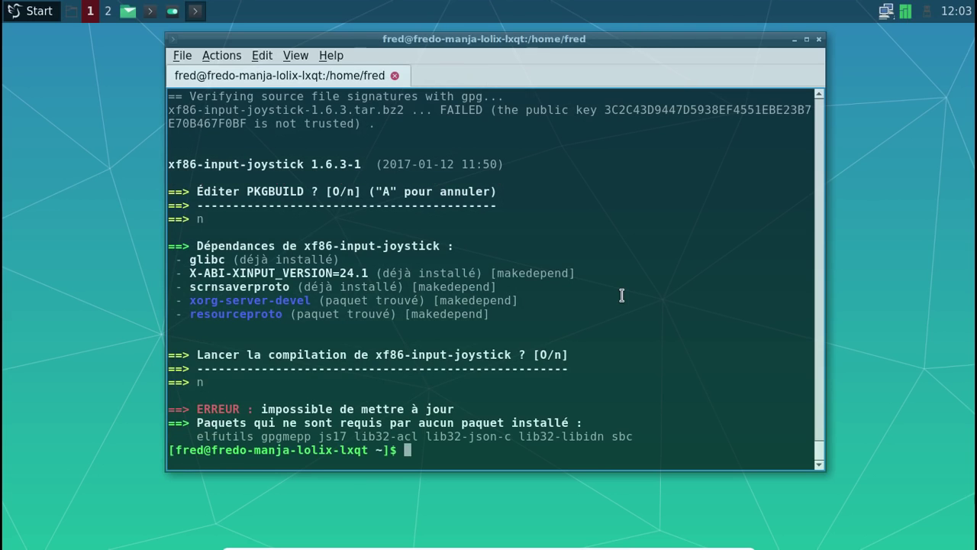
type("yaourt -Qdt")
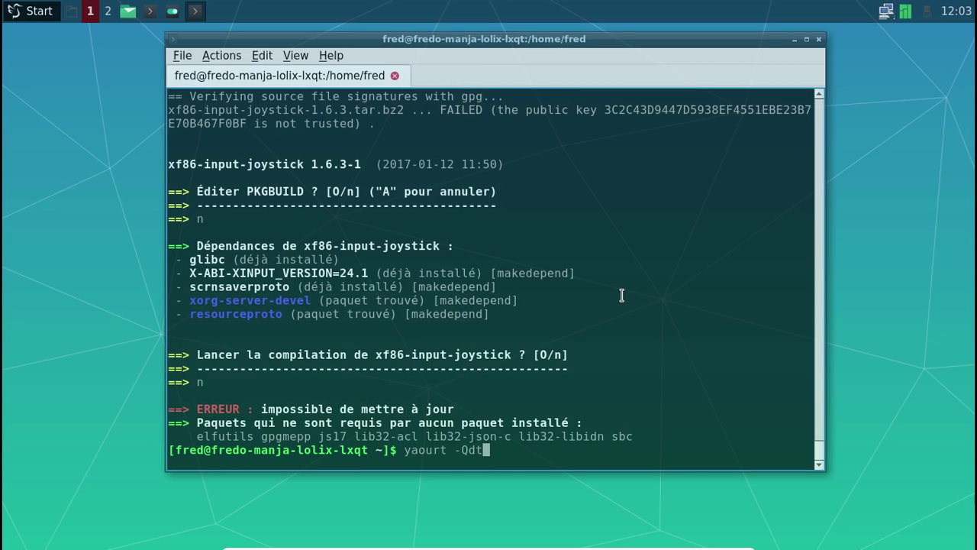
key("Return")
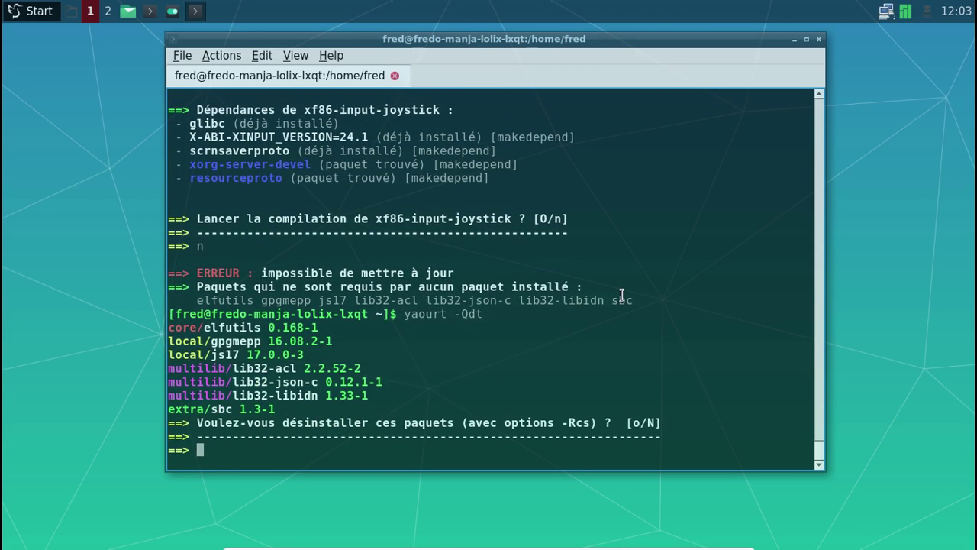
type("o")
key("Return")
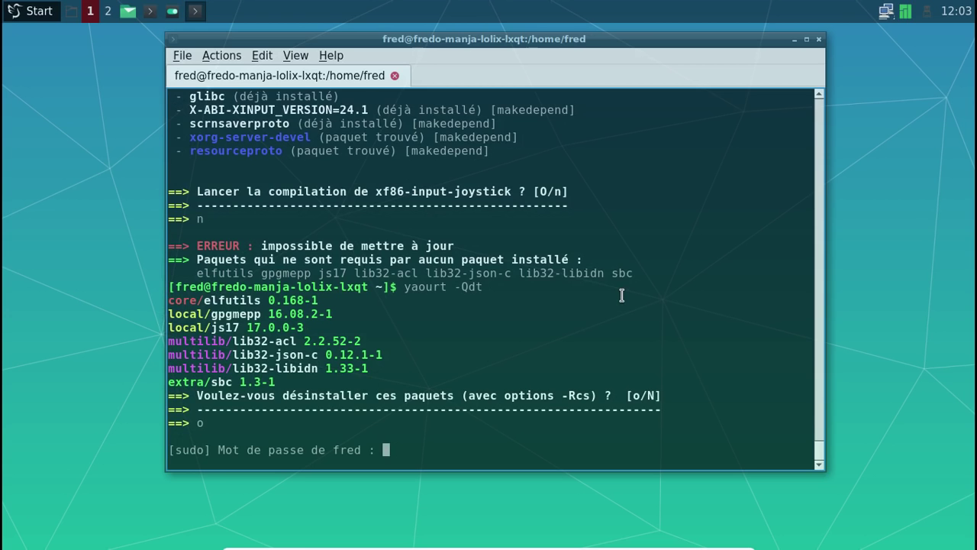
key("Return")
type("o")
key("Return")
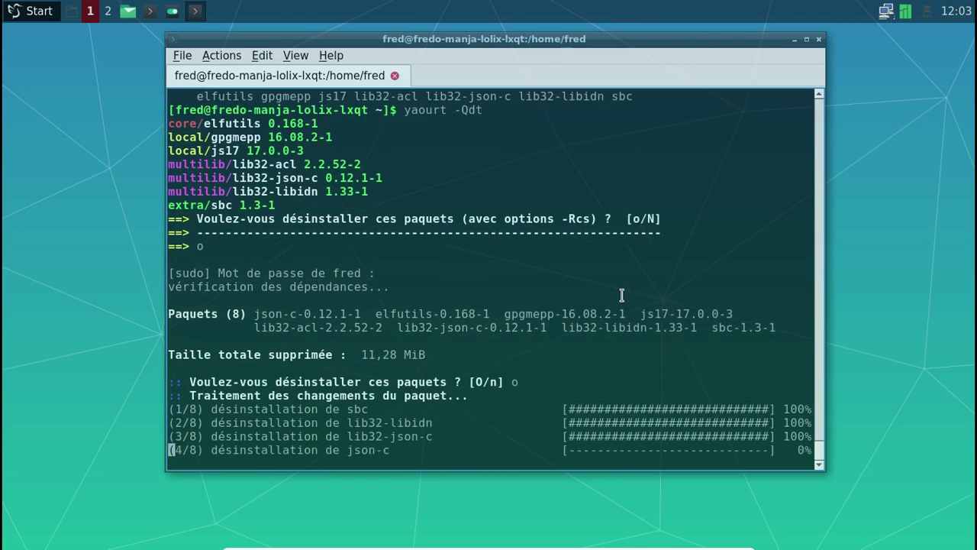
Step: Check for AUR-only packages with 'yaourt -Qam' and close QTerminal
type("yaourt")
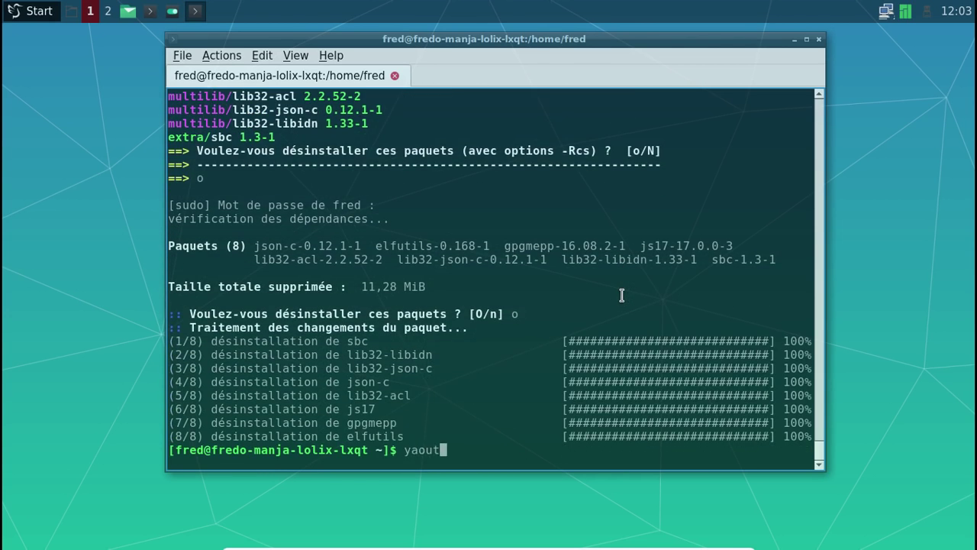
type(" -Qam")
key("Return")
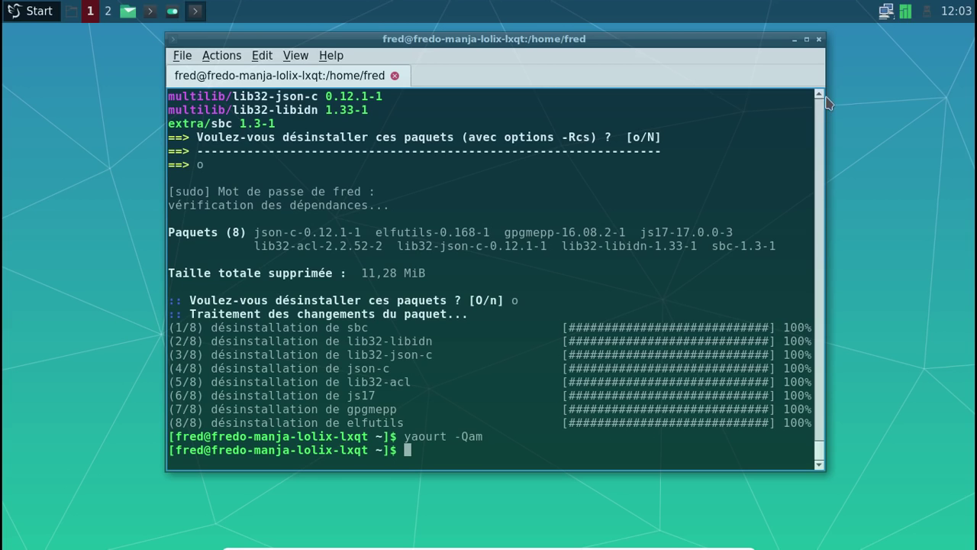
left_click(819, 39)
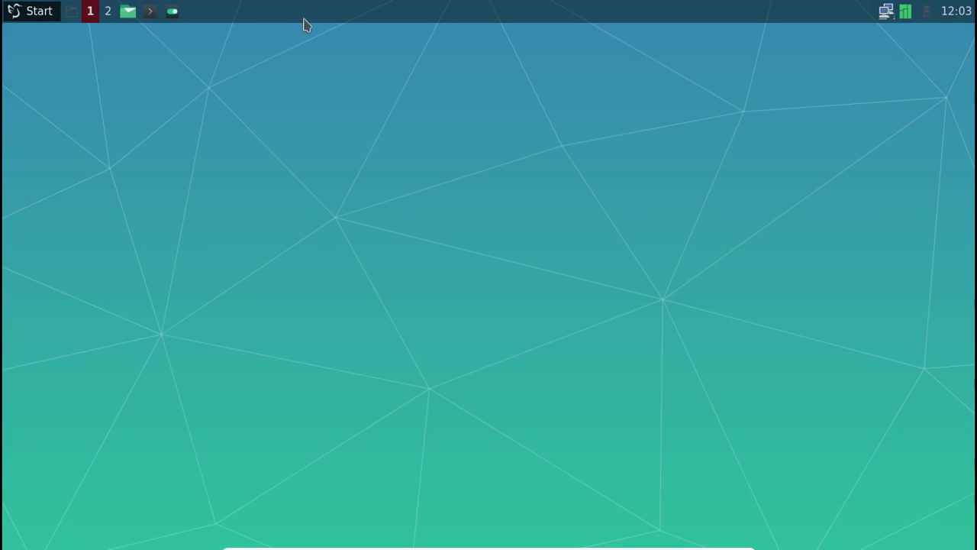
Step: Reboot the computer from the Start menu's Quitter submenu, confirming with Yes
left_click(25, 6)
mouse_move(81, 220)
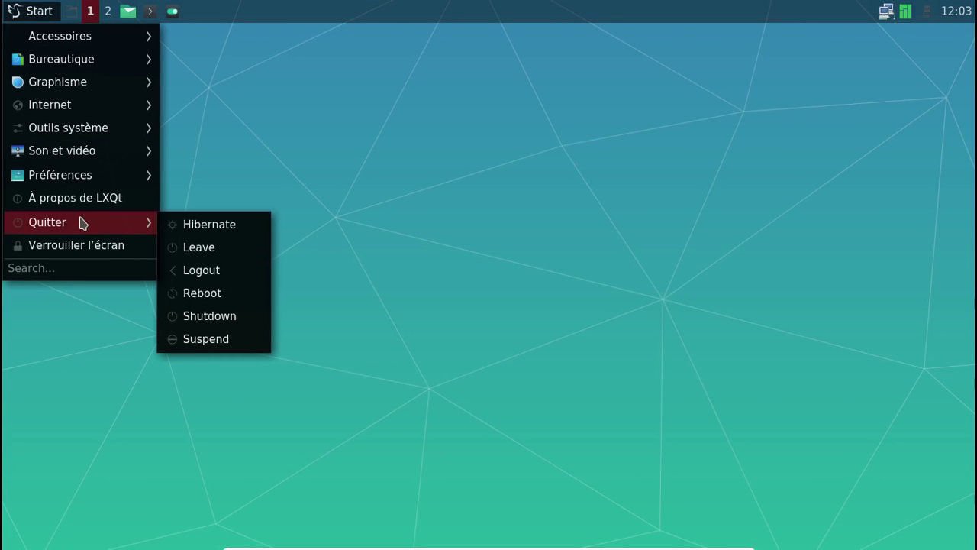
left_click(199, 294)
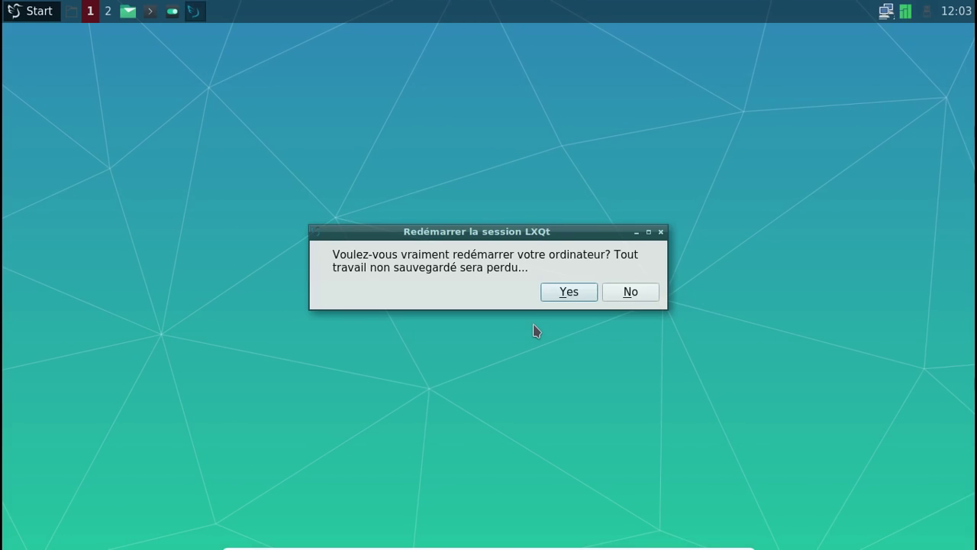
left_click(578, 292)
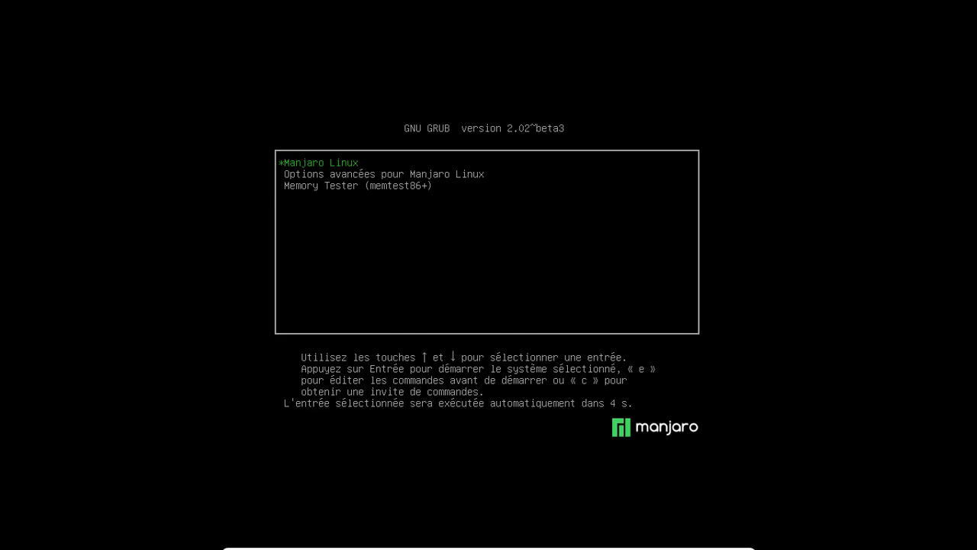
Step: Boot Manjaro from GRUB and log back in with the user password
key("Return")
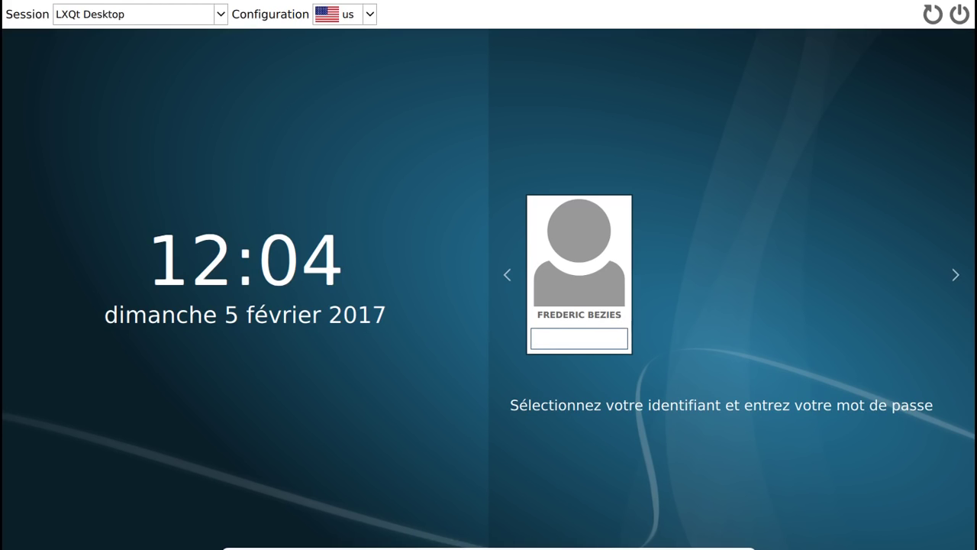
type("********")
key("Return")
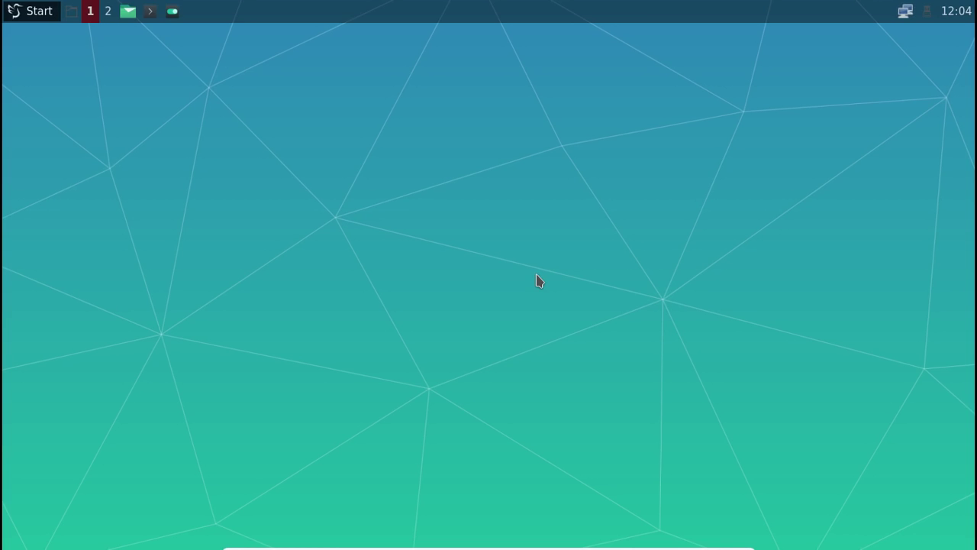
Step: Browse the Accessoires, Son et vidéo and Outils système menu categories, then close Manjaro Welcome
left_click(38, 12)
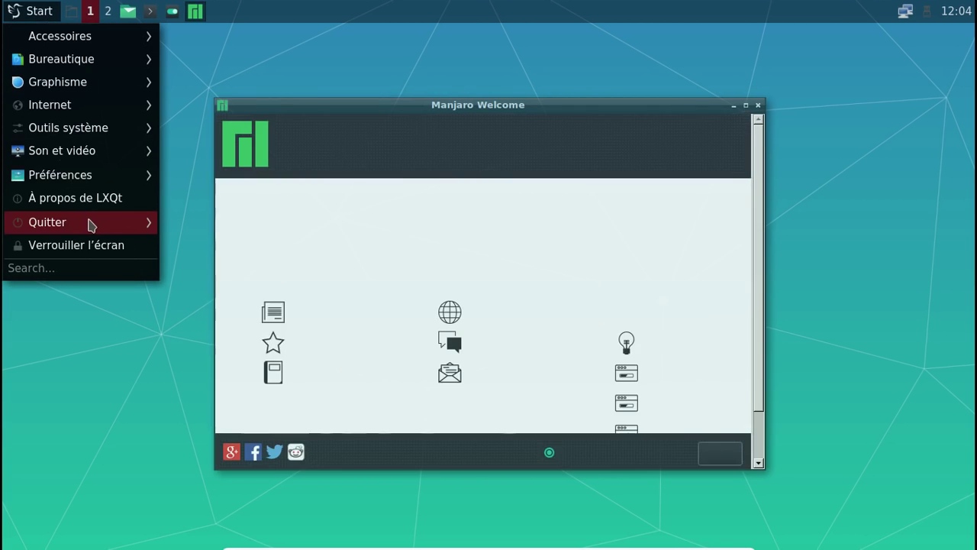
mouse_move(89, 223)
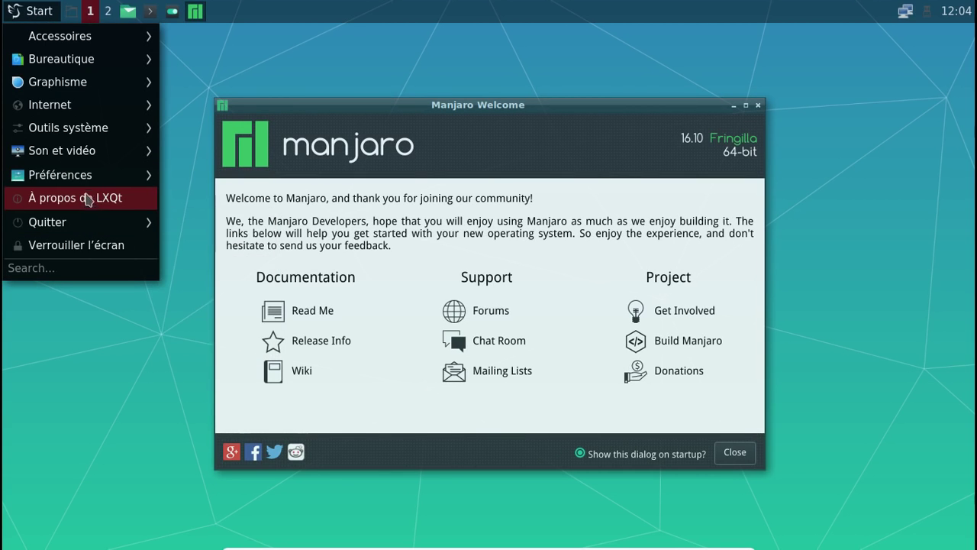
mouse_move(85, 186)
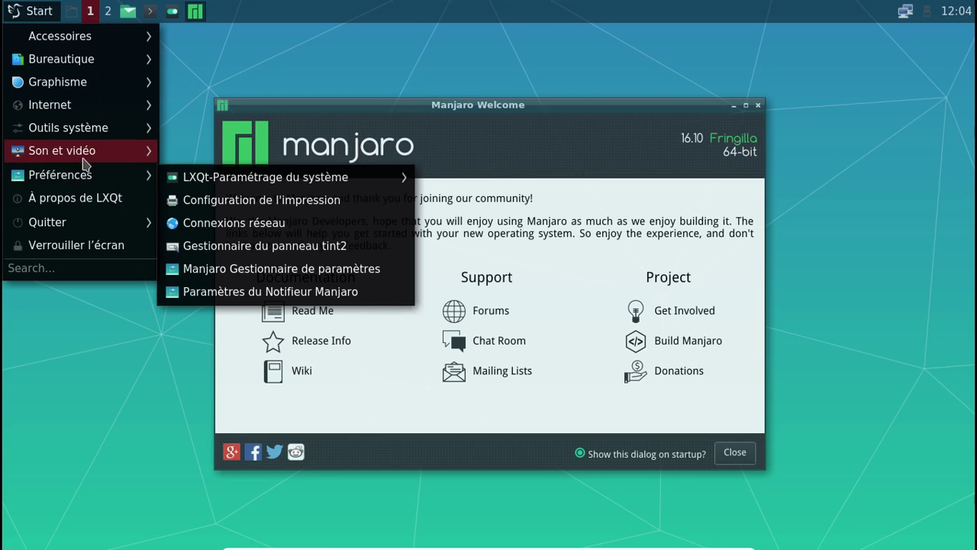
mouse_move(85, 158)
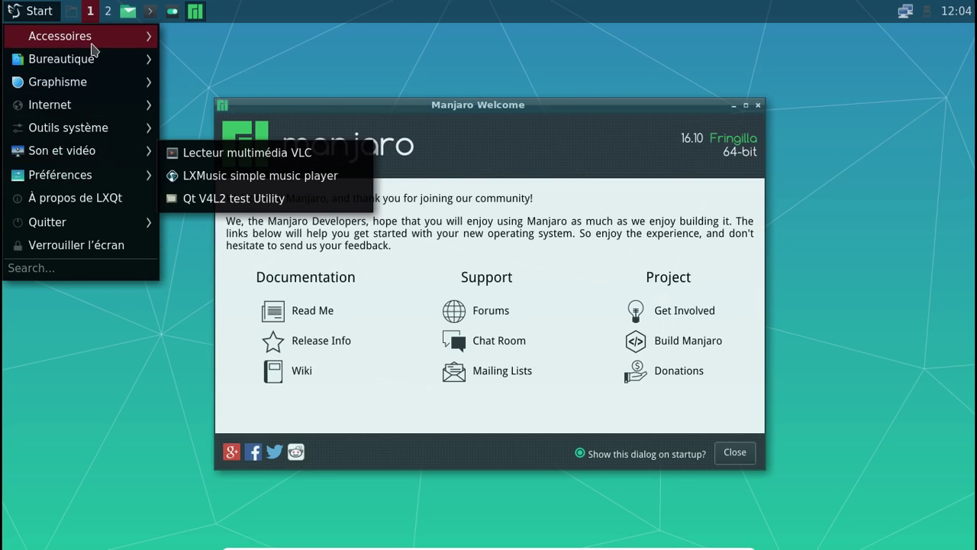
mouse_move(93, 42)
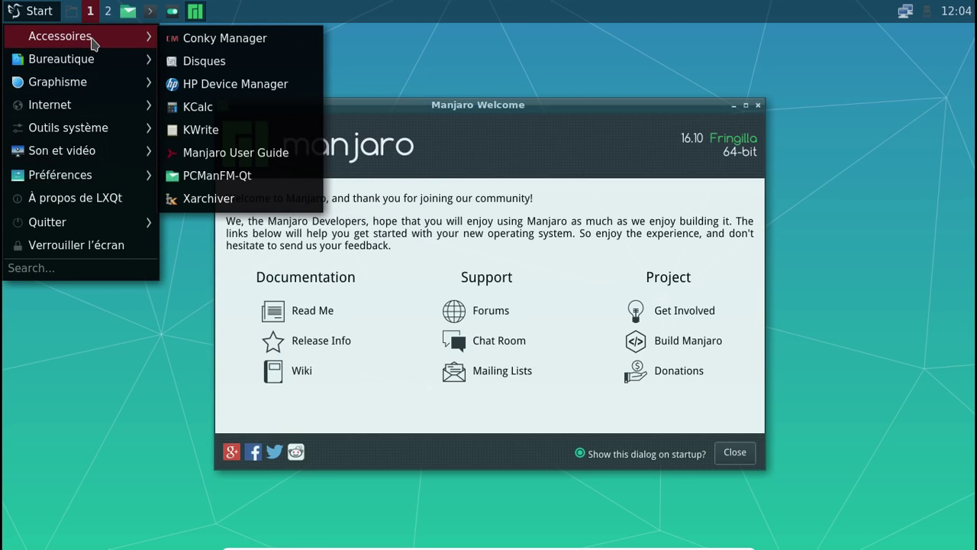
mouse_move(95, 128)
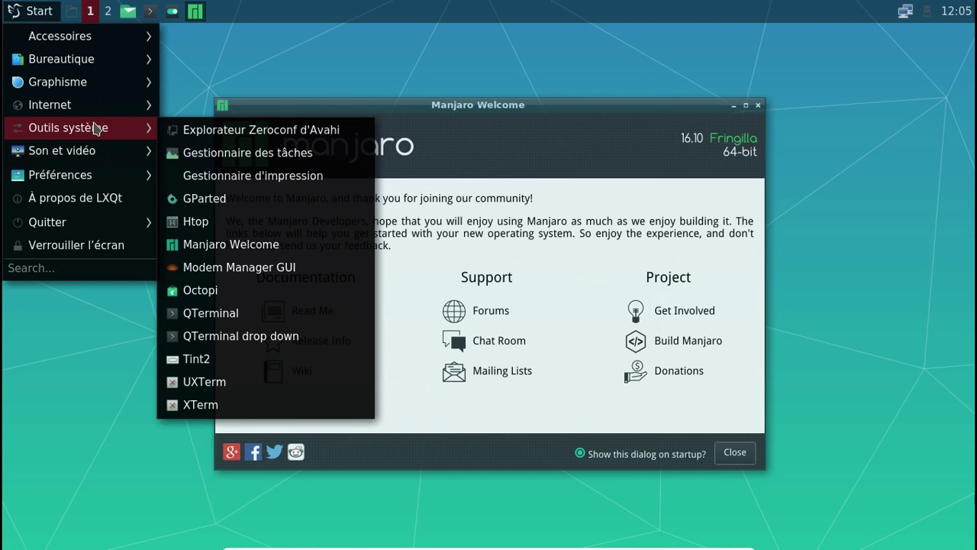
mouse_move(88, 34)
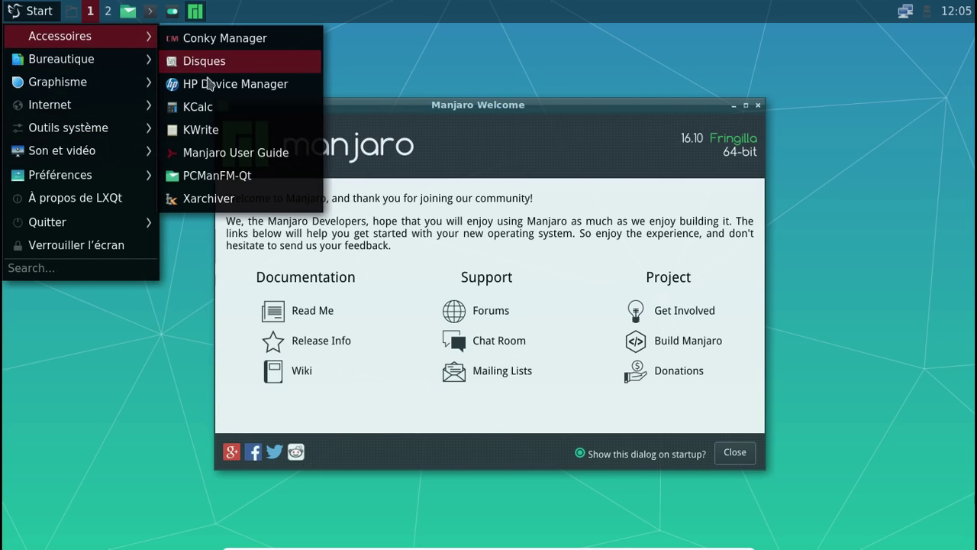
mouse_move(108, 137)
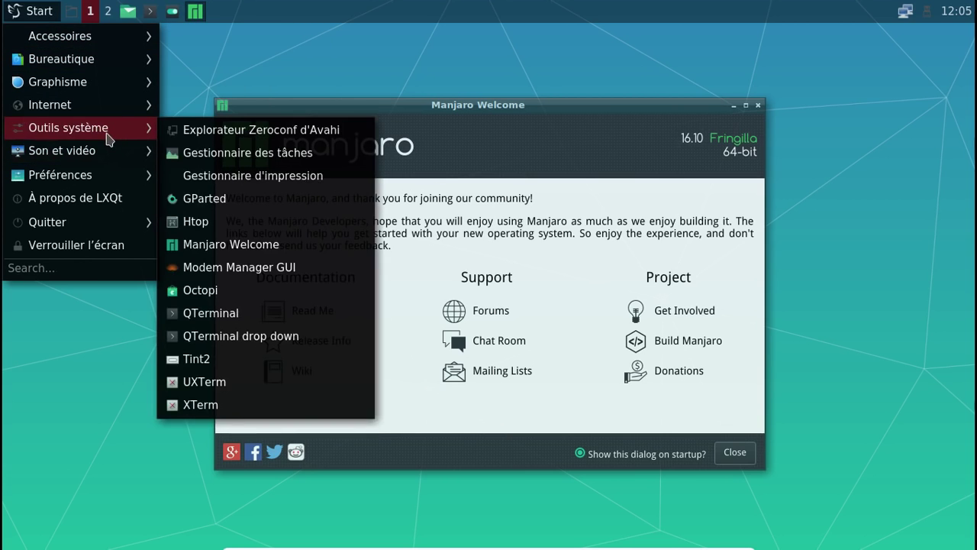
left_click(373, 31)
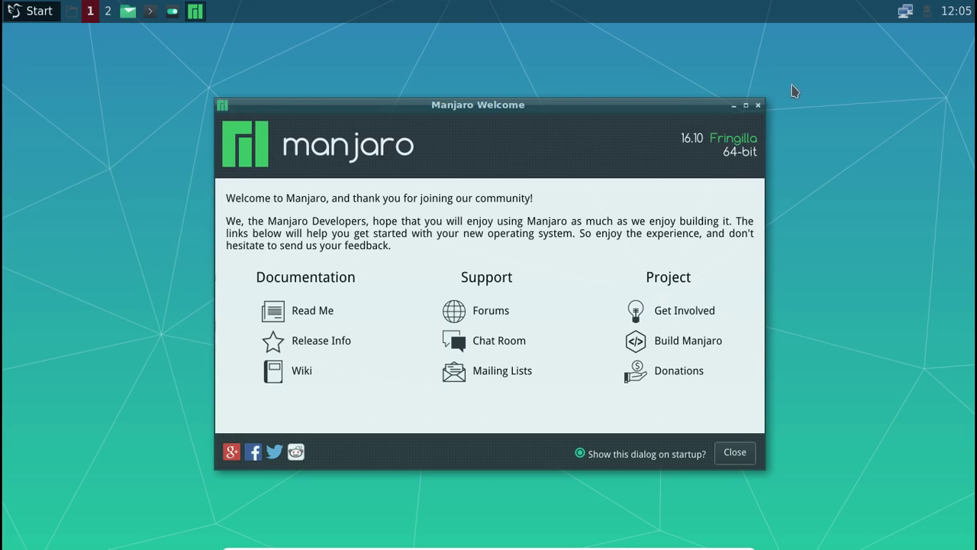
left_click(758, 106)
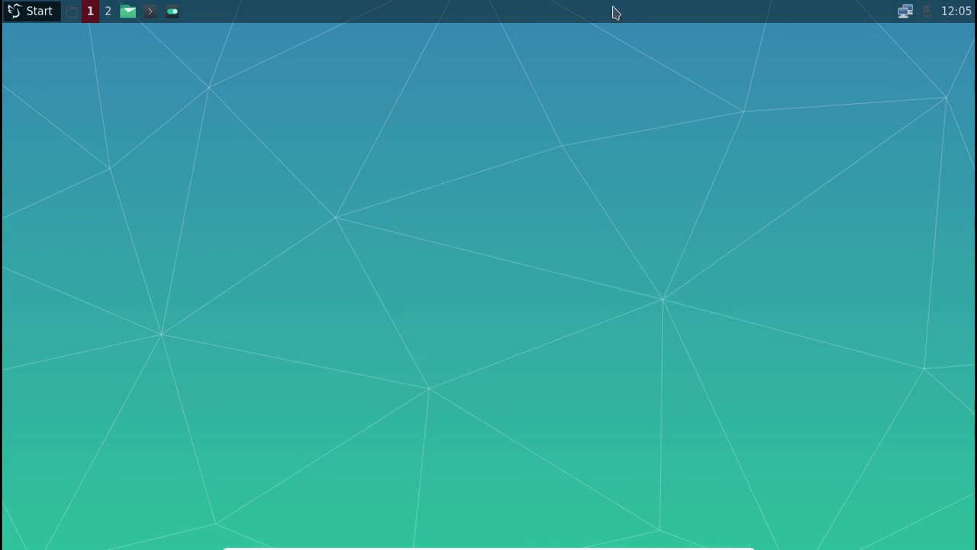
Step: Set the LXQt panel's position to Bas du bureau so it sits at the screen bottom
right_click(573, 15)
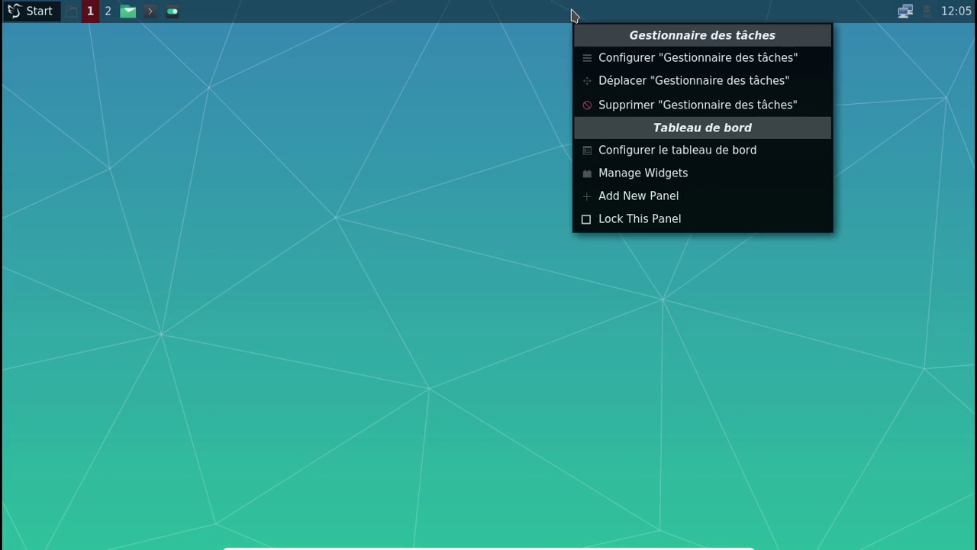
left_click(654, 153)
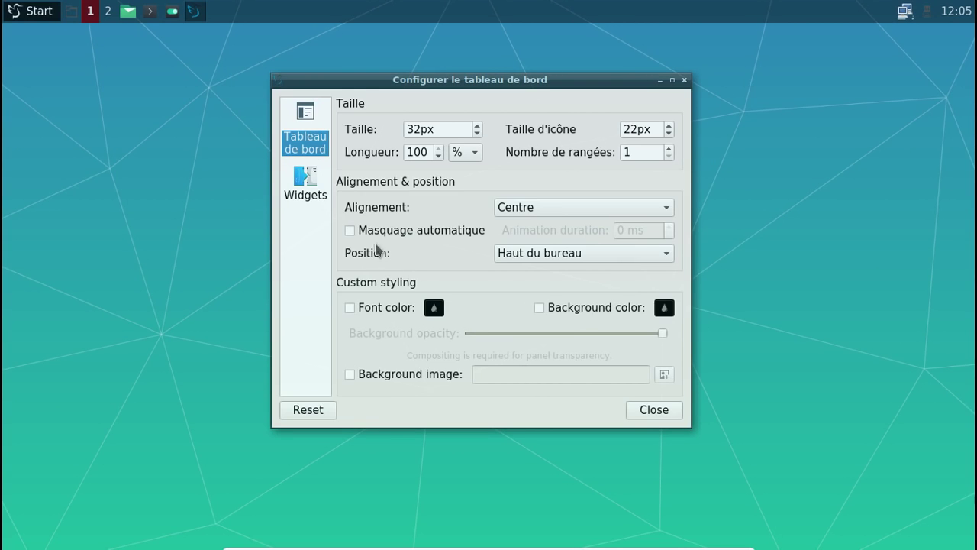
left_click(547, 219)
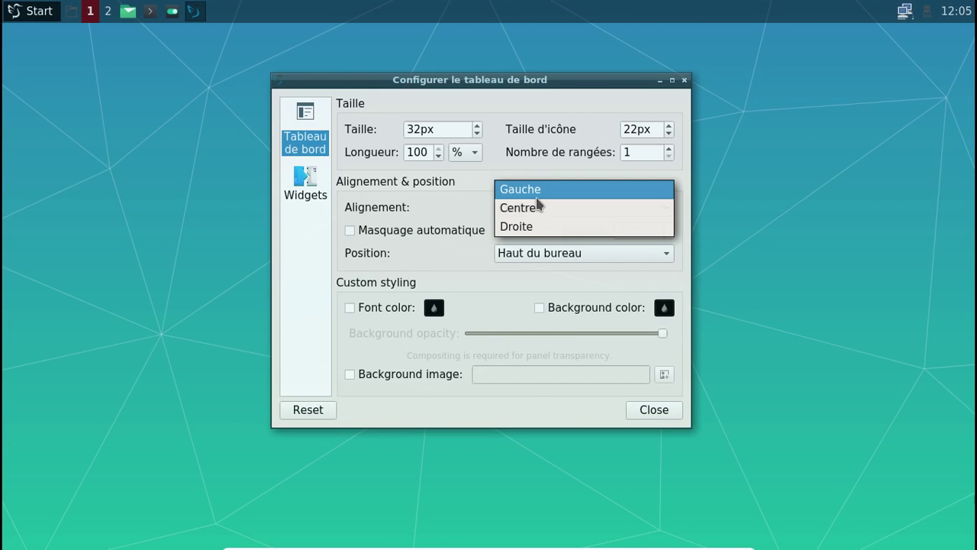
left_click(445, 201)
left_click(545, 258)
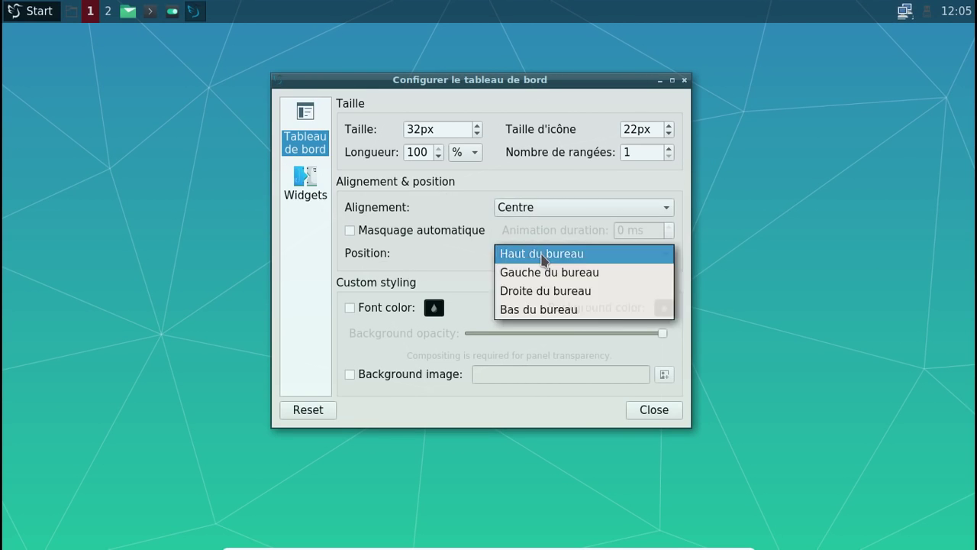
left_click(550, 308)
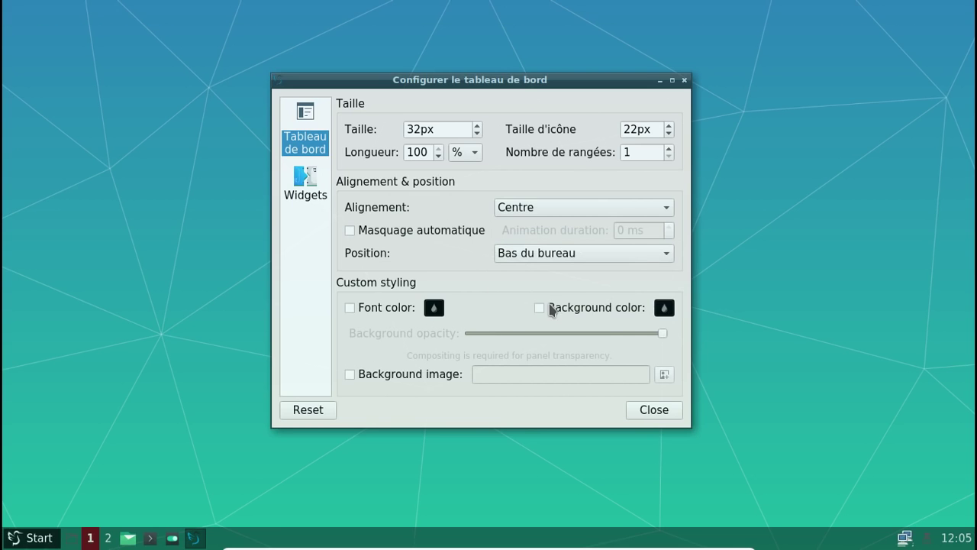
left_click(655, 411)
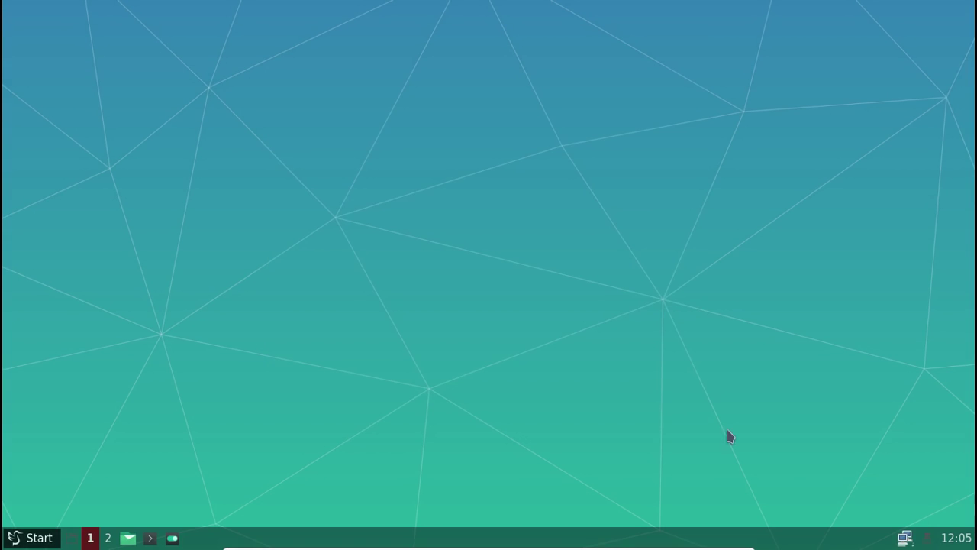
right_click(865, 543)
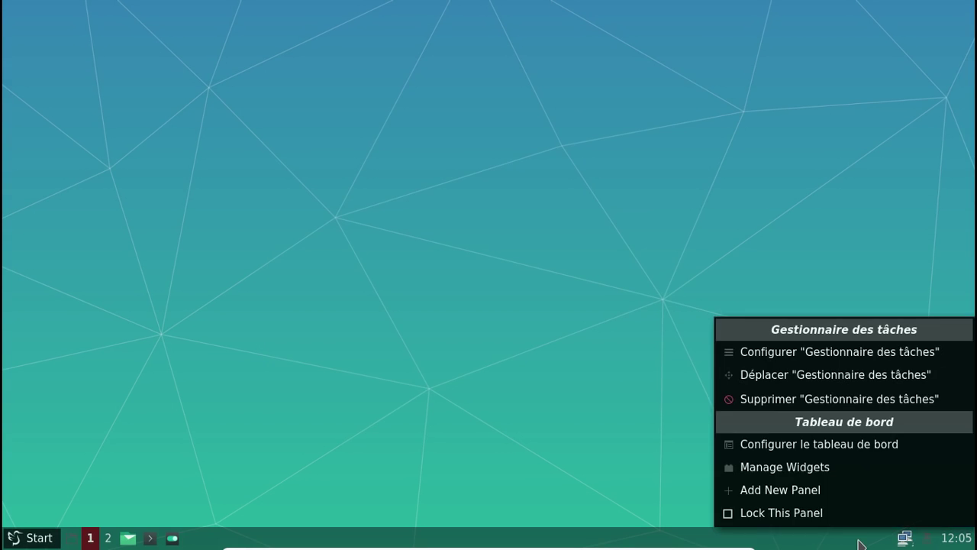
Step: Remove the Unknown (panelvolume) widget and add a Volume control widget to the panel
left_click(847, 465)
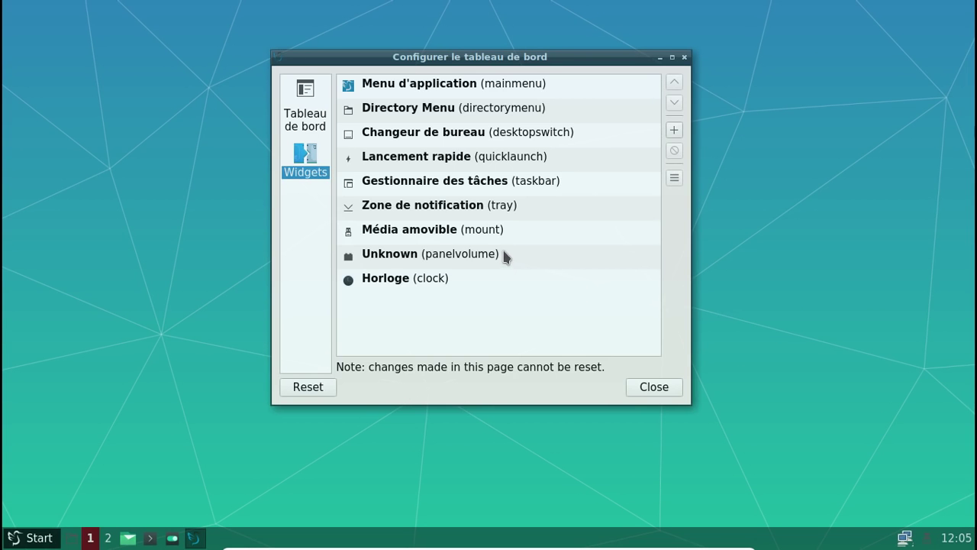
left_click(503, 255)
left_click(674, 150)
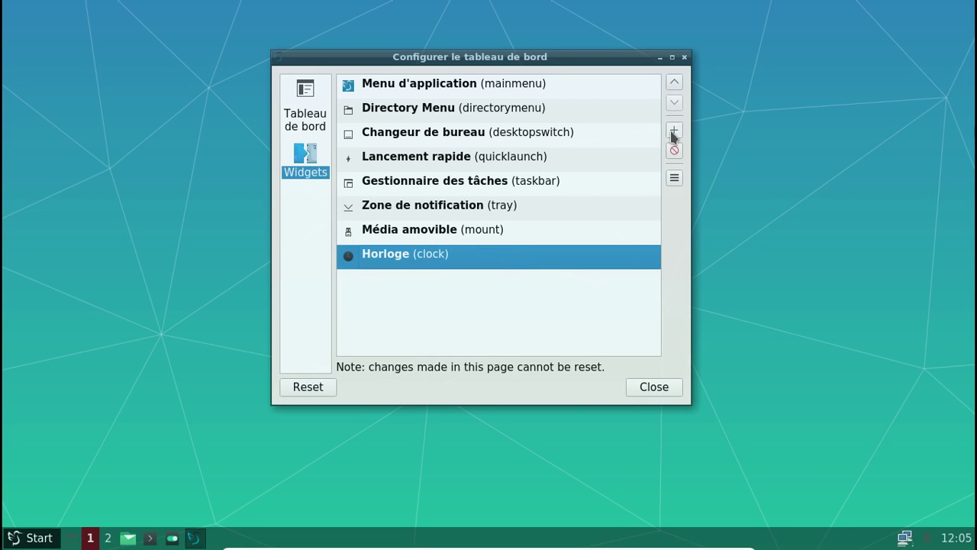
left_click(673, 130)
left_click_drag(619, 202, 619, 341)
left_click(478, 222)
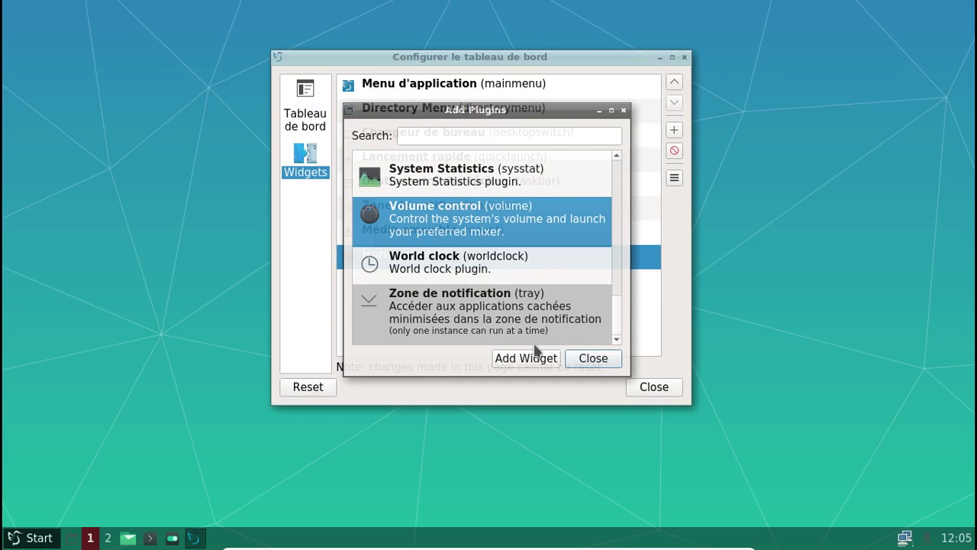
left_click(537, 358)
left_click(584, 358)
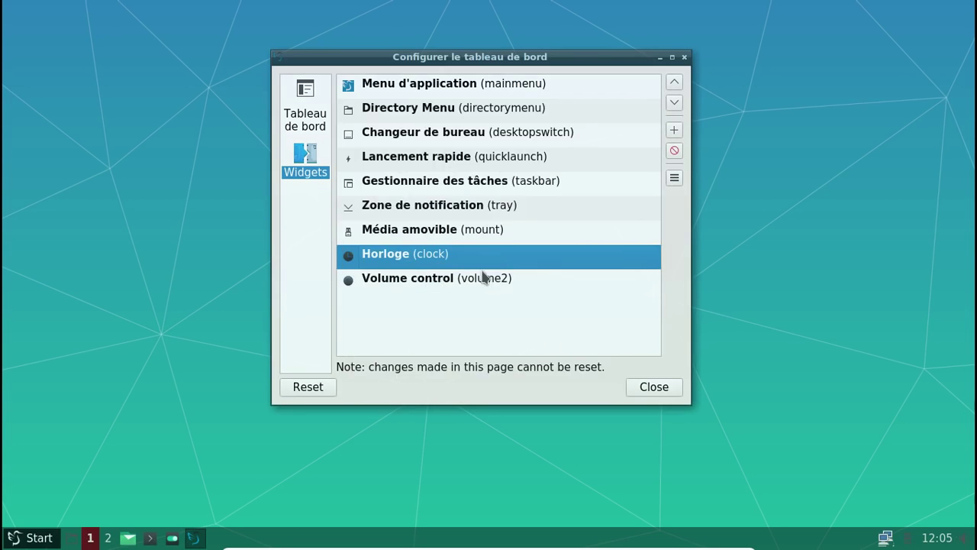
Step: Move Volume control up ahead of Horloge and close the panel configuration
left_click(489, 280)
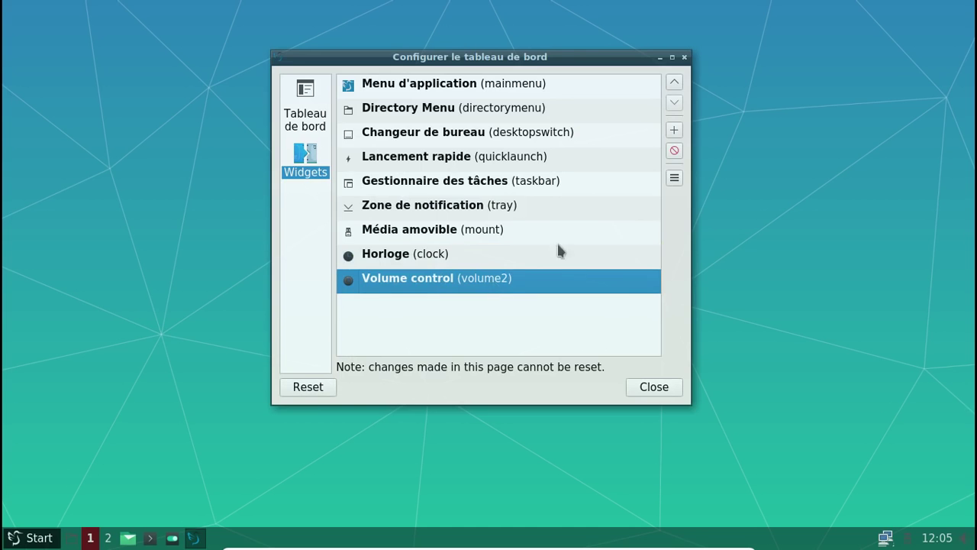
left_click(674, 84)
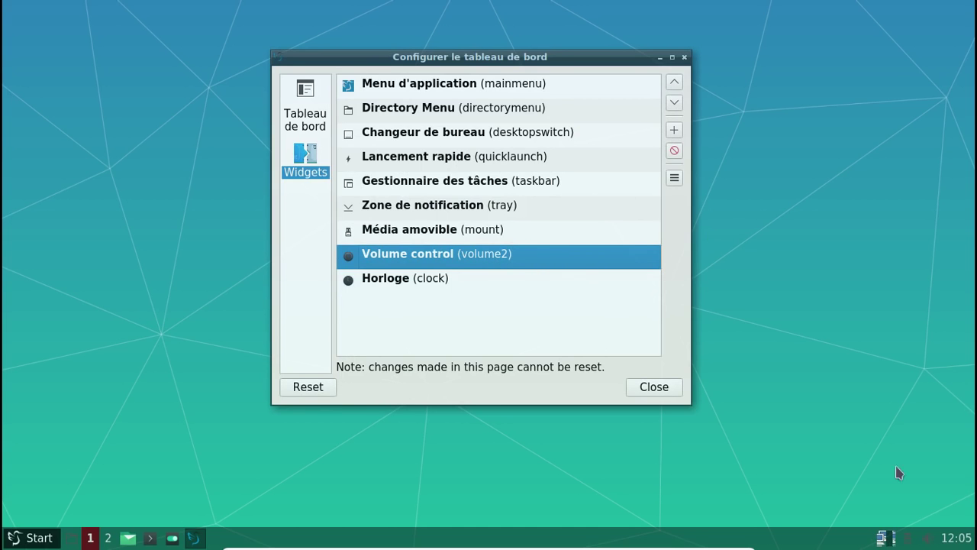
right_click(888, 543)
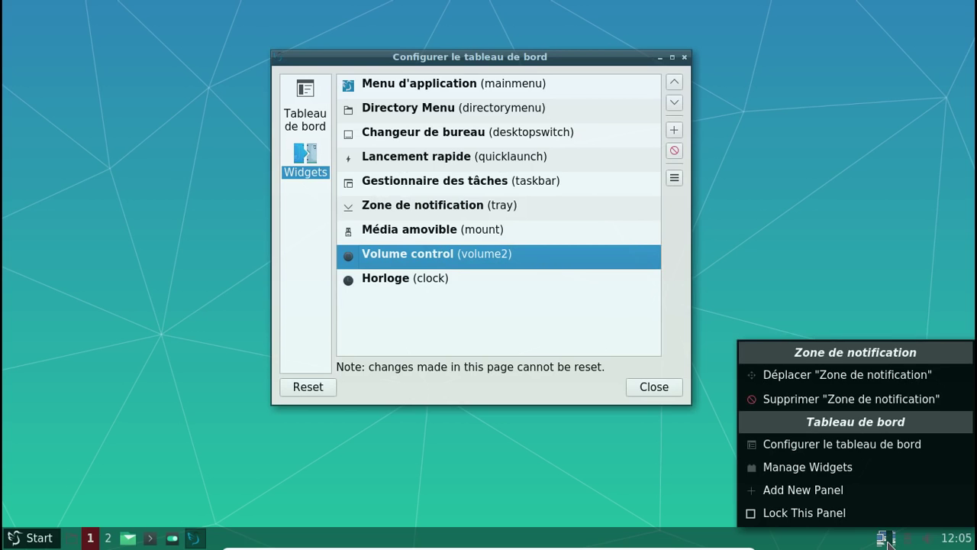
key("Escape")
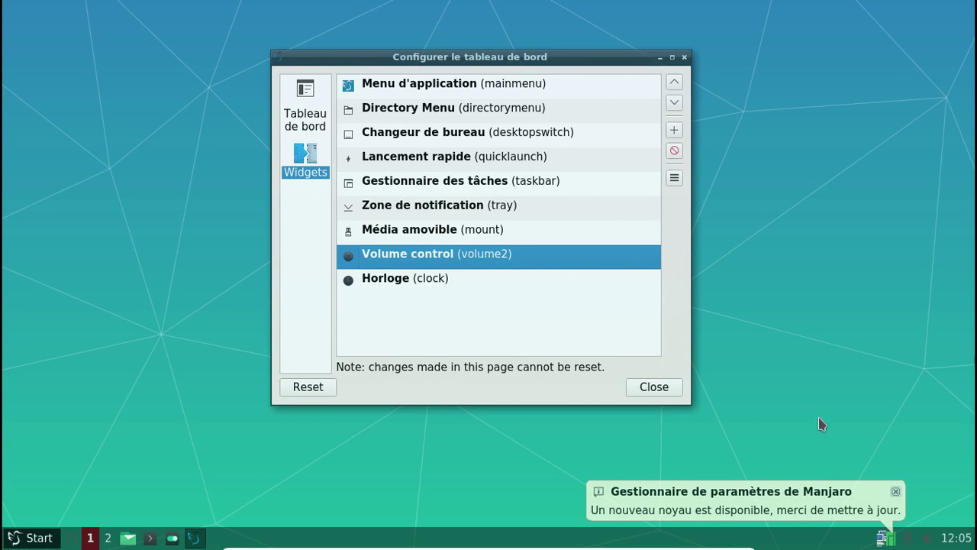
left_click(684, 58)
right_click(886, 536)
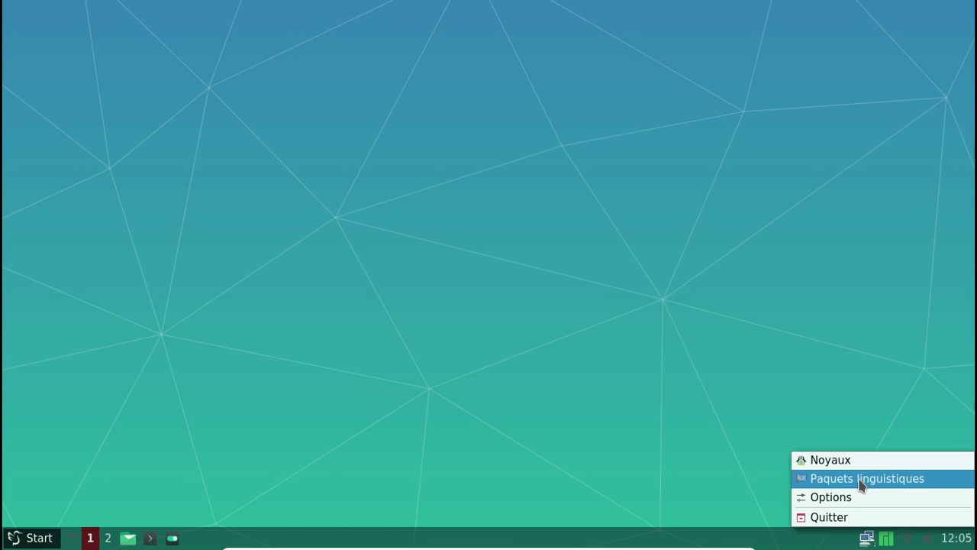
Step: Install the en_US and fr_FR language packages from Paquets linguistiques, authorising with the password
left_click(861, 483)
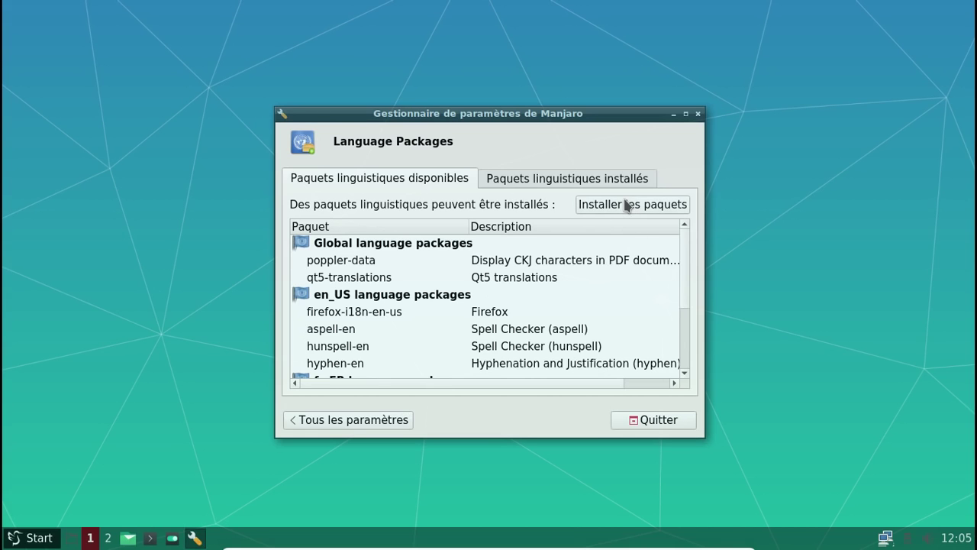
left_click(626, 205)
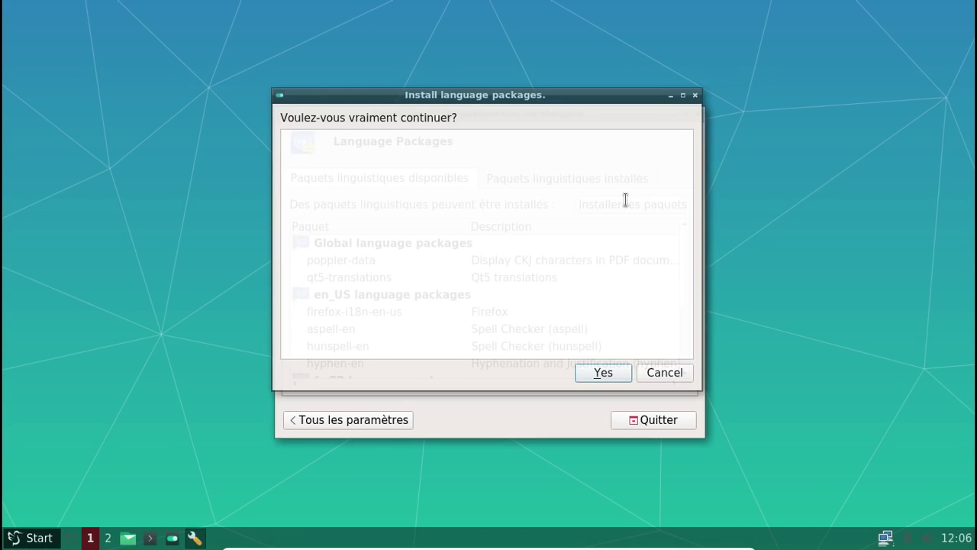
left_click(608, 373)
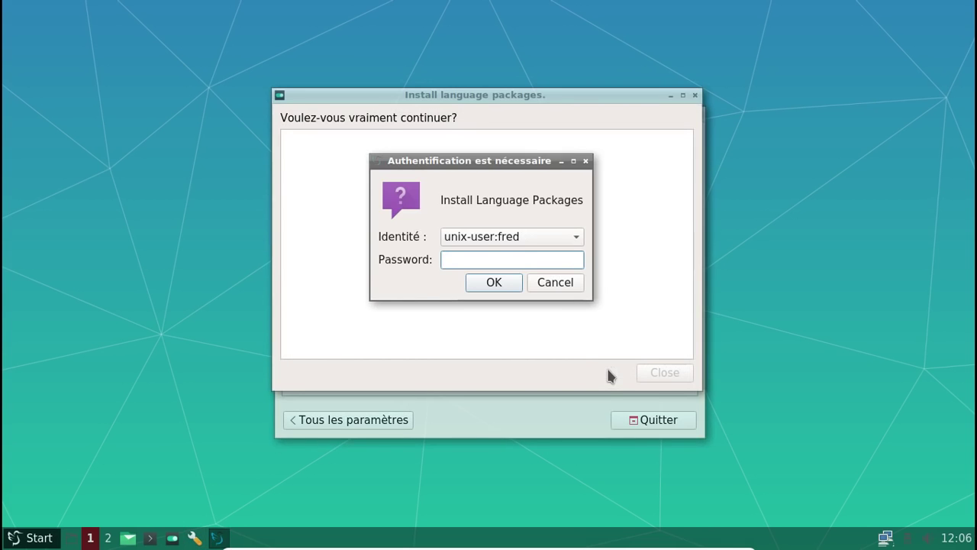
type("*********")
key("Return")
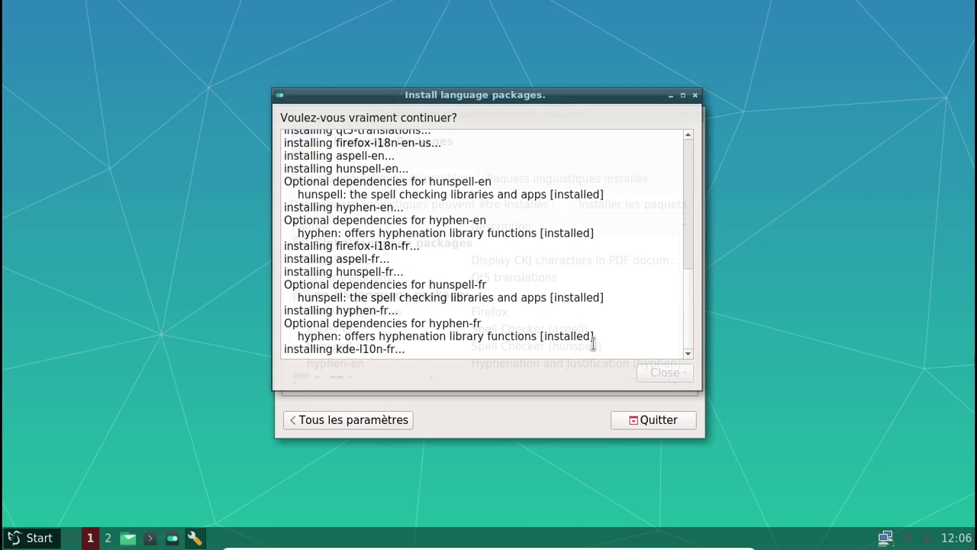
left_click(641, 376)
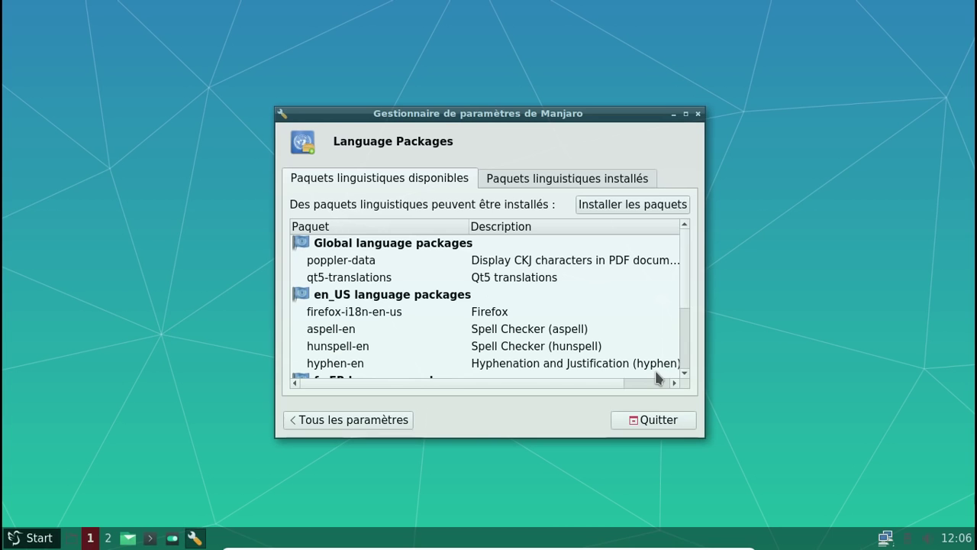
Step: Quit the settings manager, launch PCManFM-Qt and widen its window
left_click(649, 425)
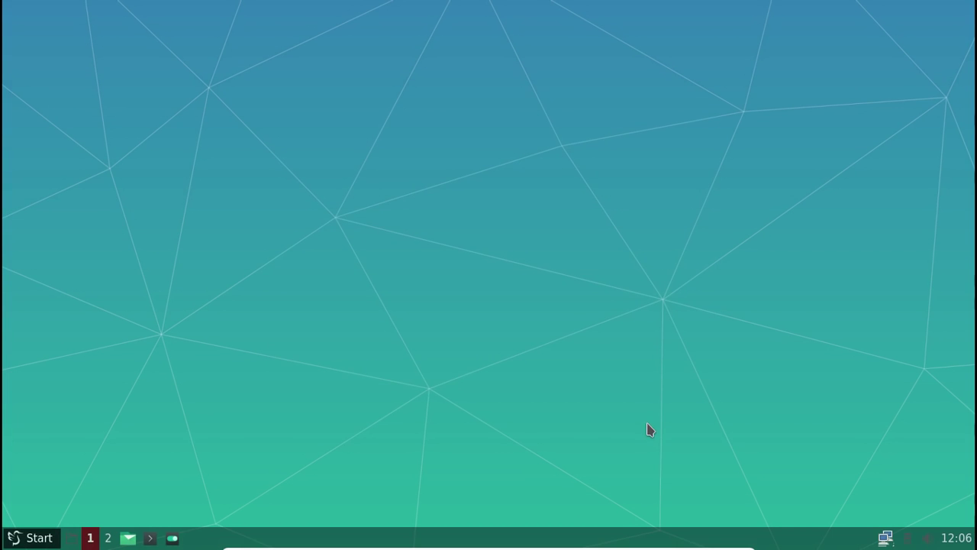
left_click(39, 539)
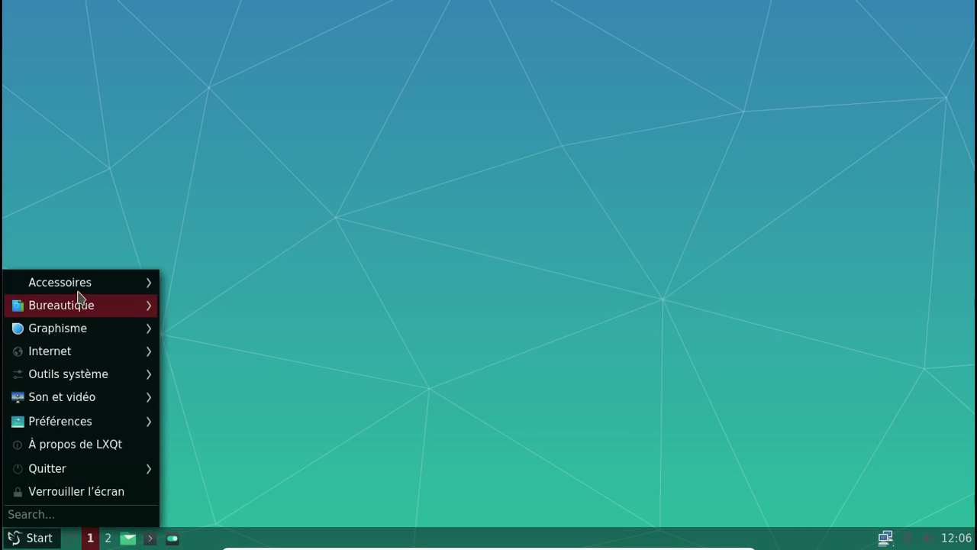
mouse_move(79, 287)
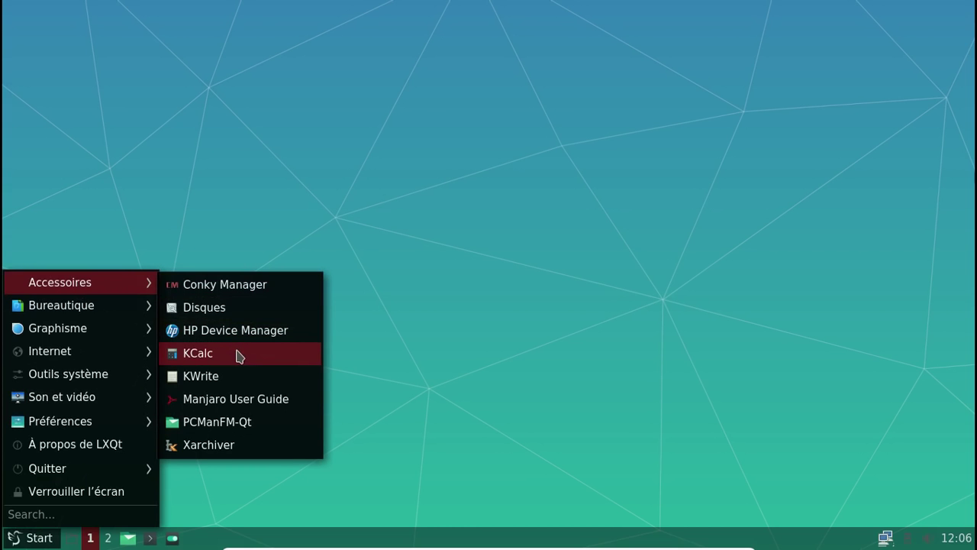
left_click(221, 423)
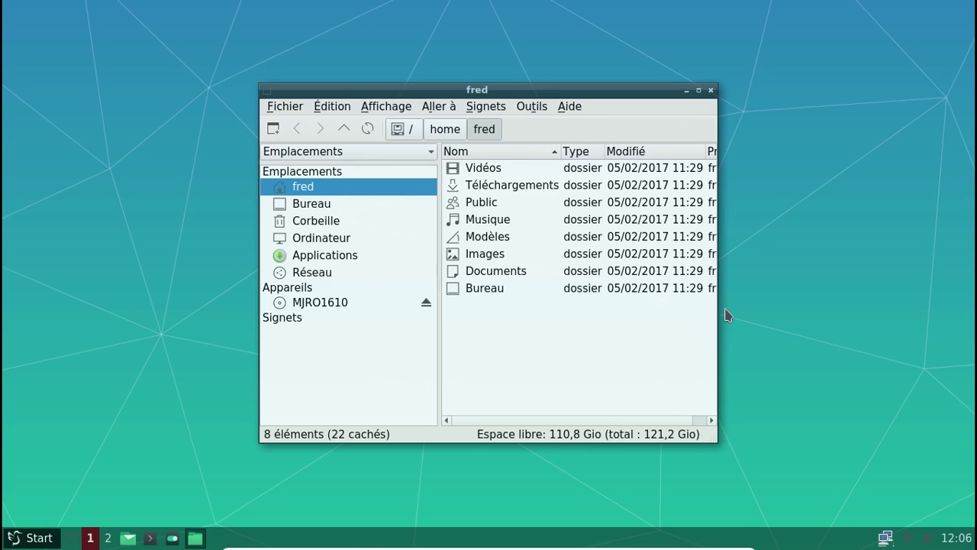
left_click_drag(718, 313, 931, 284)
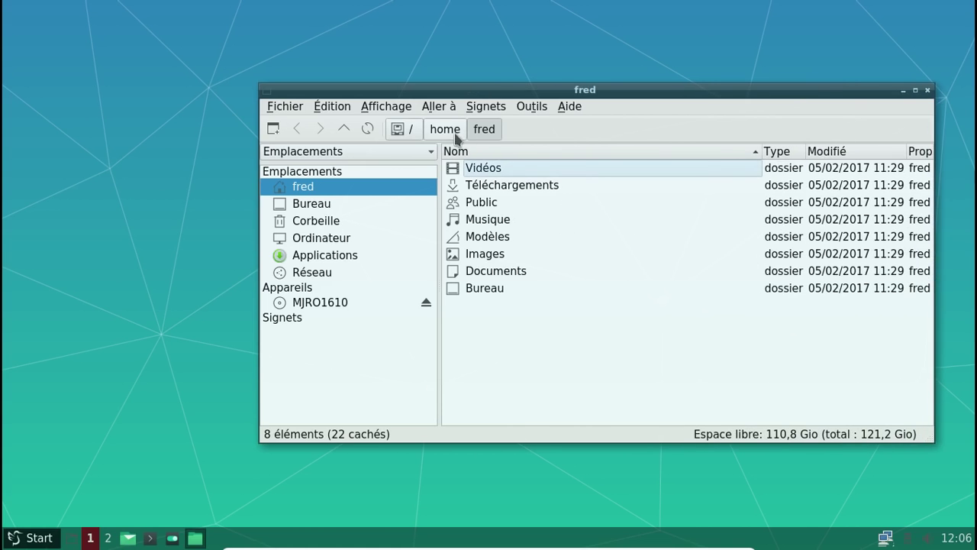
Step: Show the home folder in icon view, sorted in ascending order
left_click(403, 109)
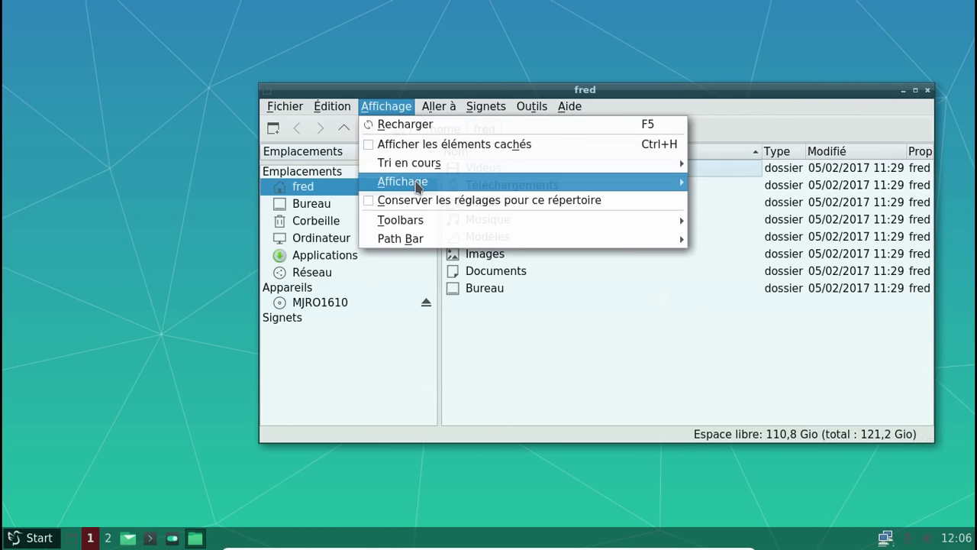
mouse_move(420, 188)
left_click(749, 183)
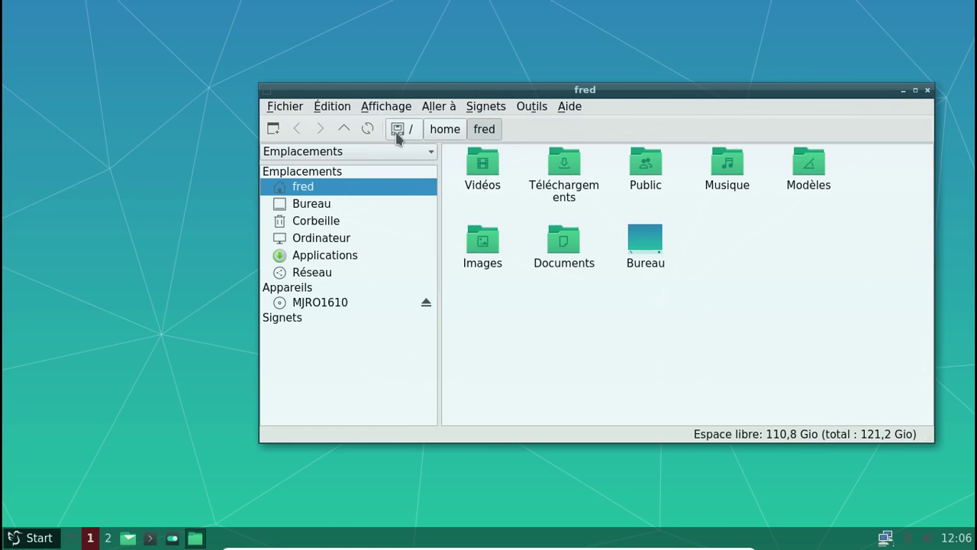
left_click(391, 111)
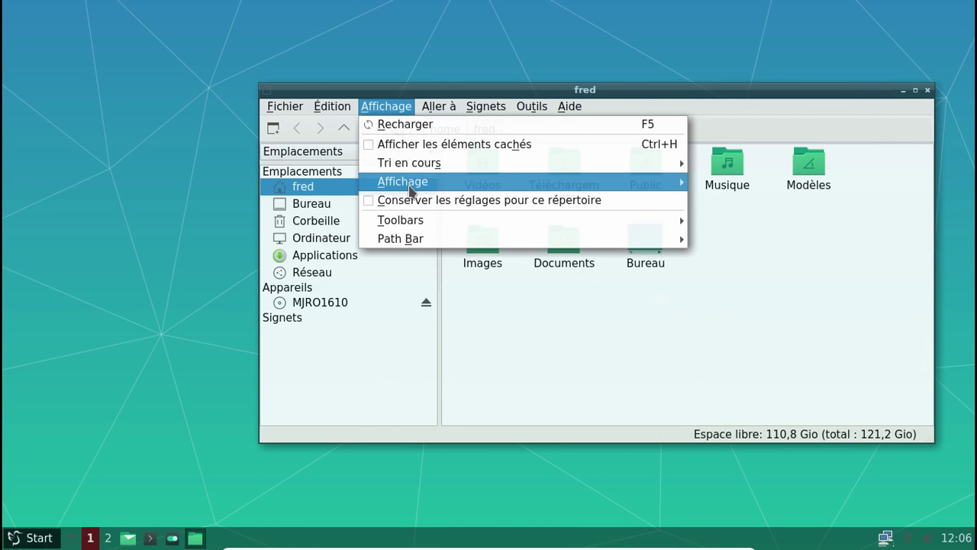
mouse_move(412, 191)
mouse_move(621, 167)
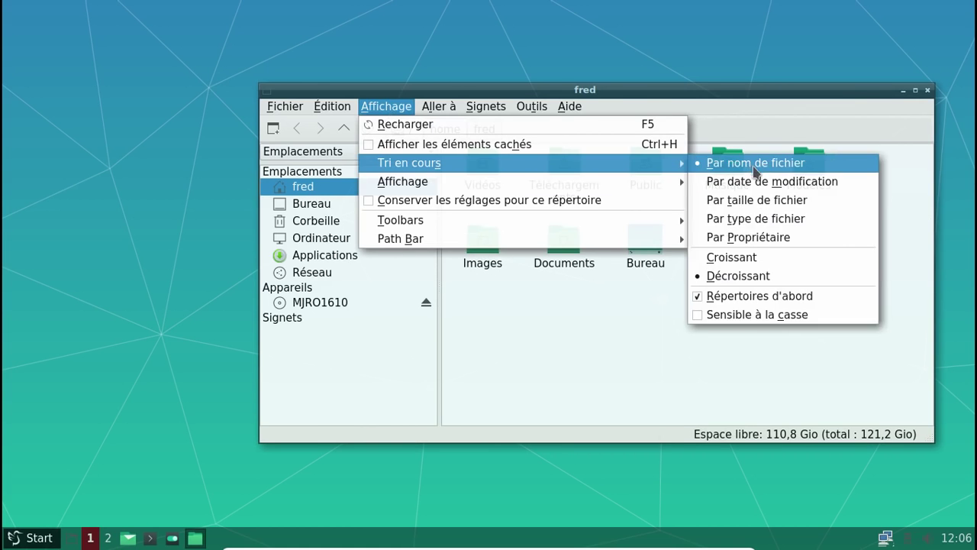
left_click(754, 261)
Step: Move the file manager window up-left, then view and close the About PCManFM-Qt dialog
left_click_drag(557, 89, 413, 47)
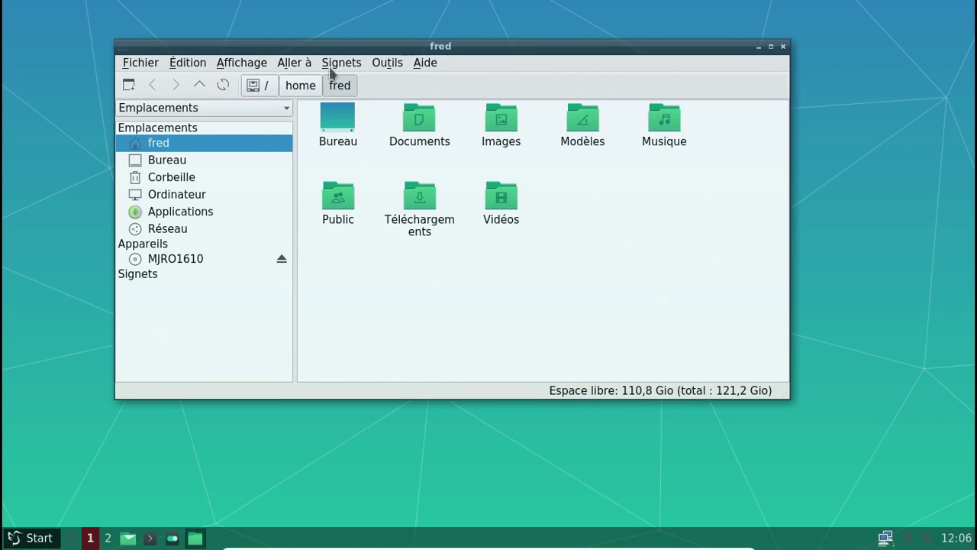
left_click(419, 64)
left_click(431, 81)
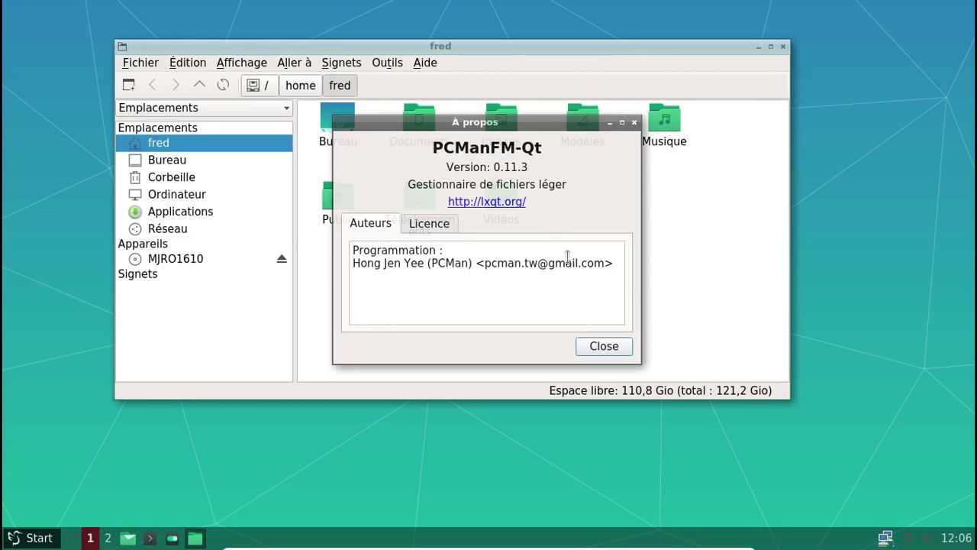
left_click(616, 348)
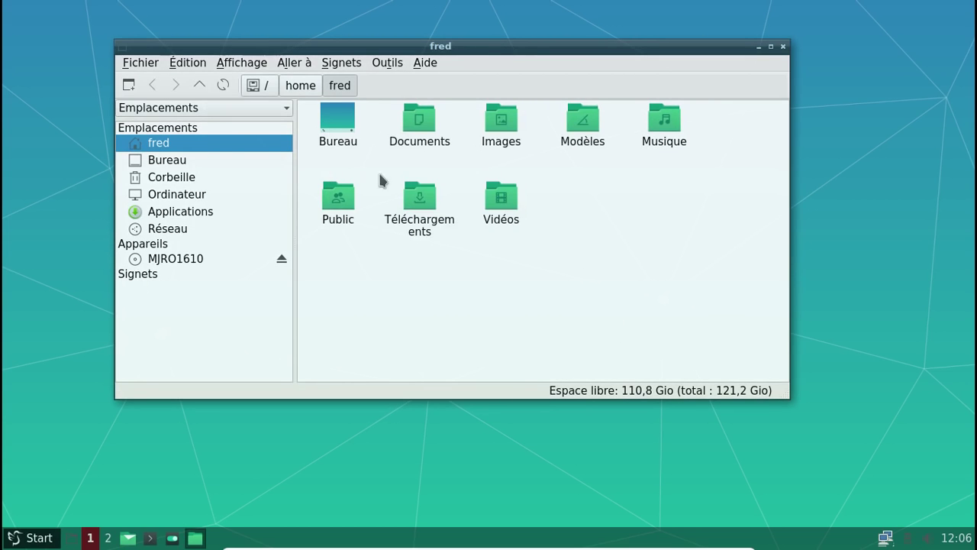
Step: Browse the Préférences pages (display, interface, advanced, behaviour), then close them and the home folder window
left_click(190, 65)
left_click(226, 214)
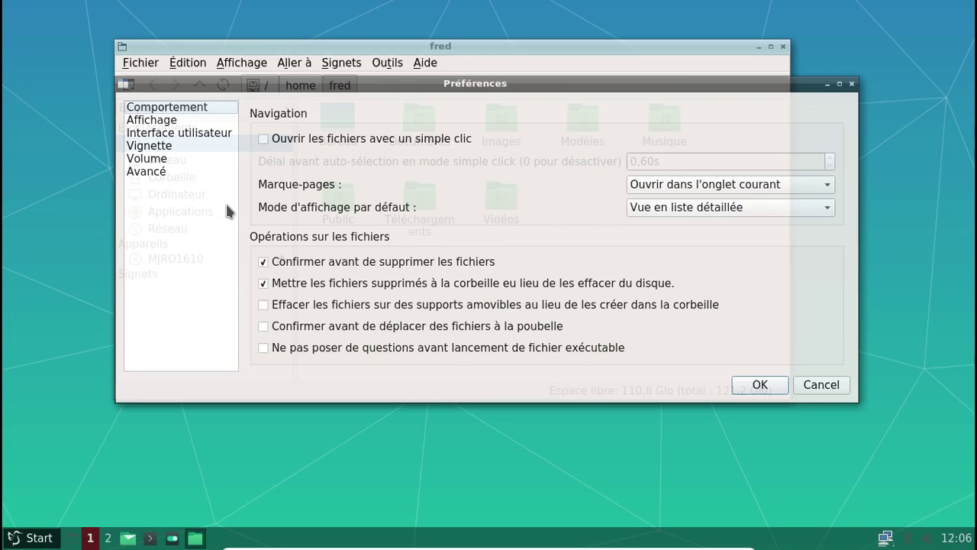
left_click(178, 122)
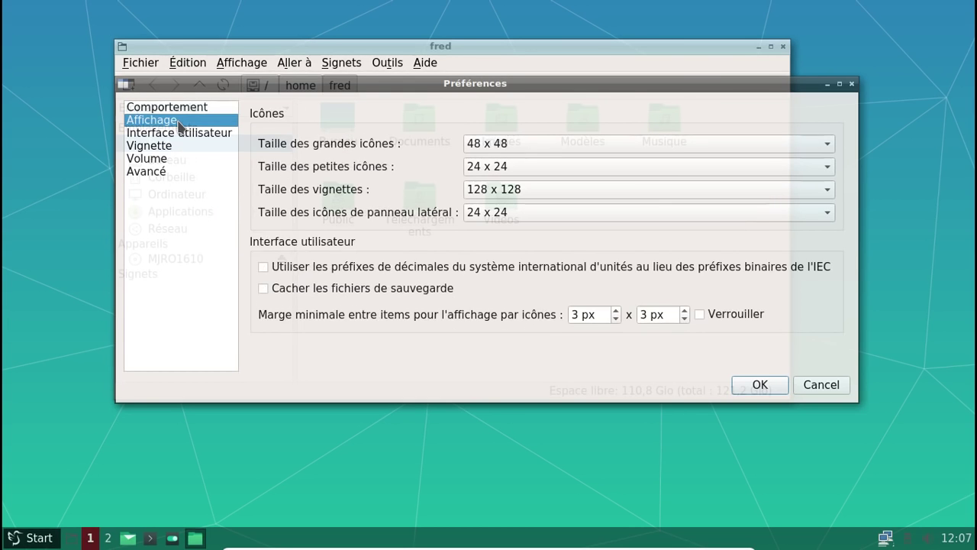
left_click(183, 133)
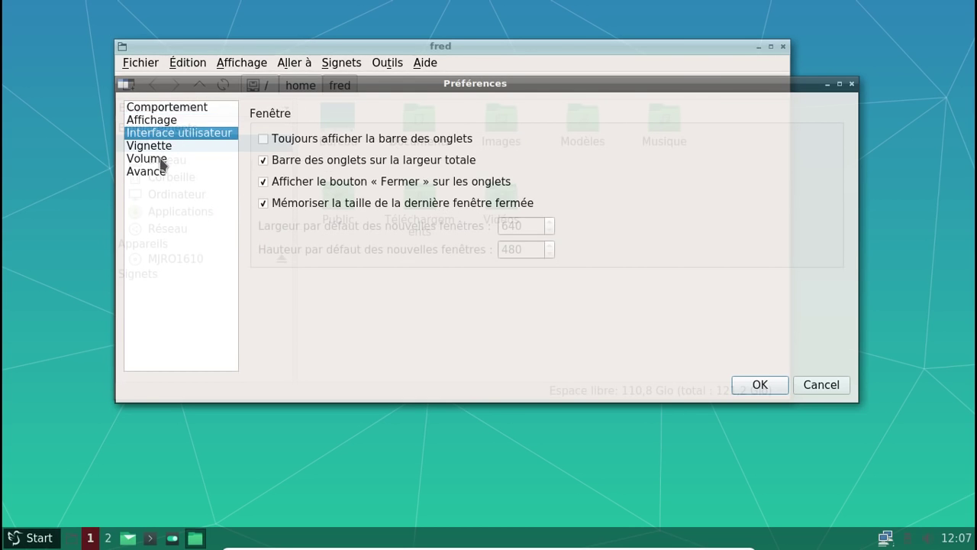
left_click(163, 171)
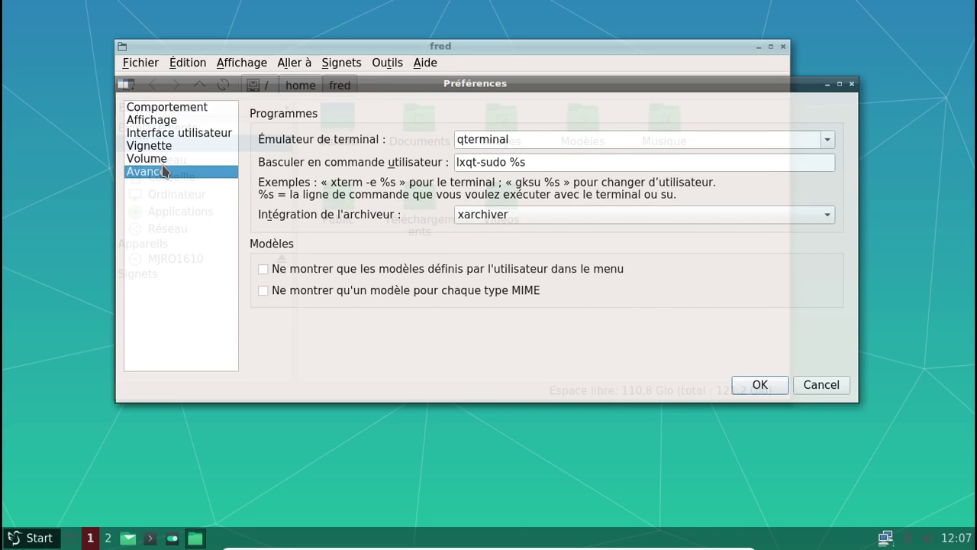
left_click(159, 108)
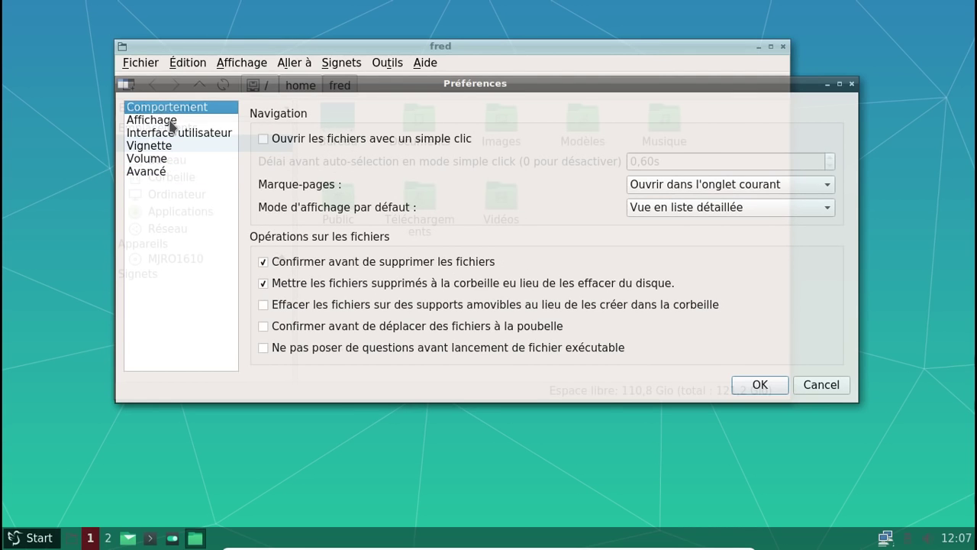
left_click(852, 83)
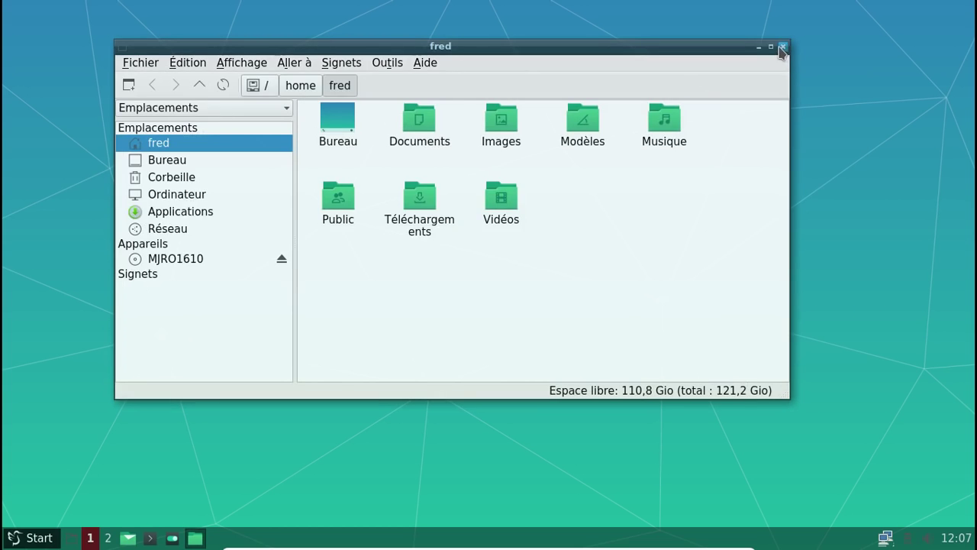
left_click(782, 46)
Step: Launch Octopi from Outils système and search for 'octop'
left_click(17, 539)
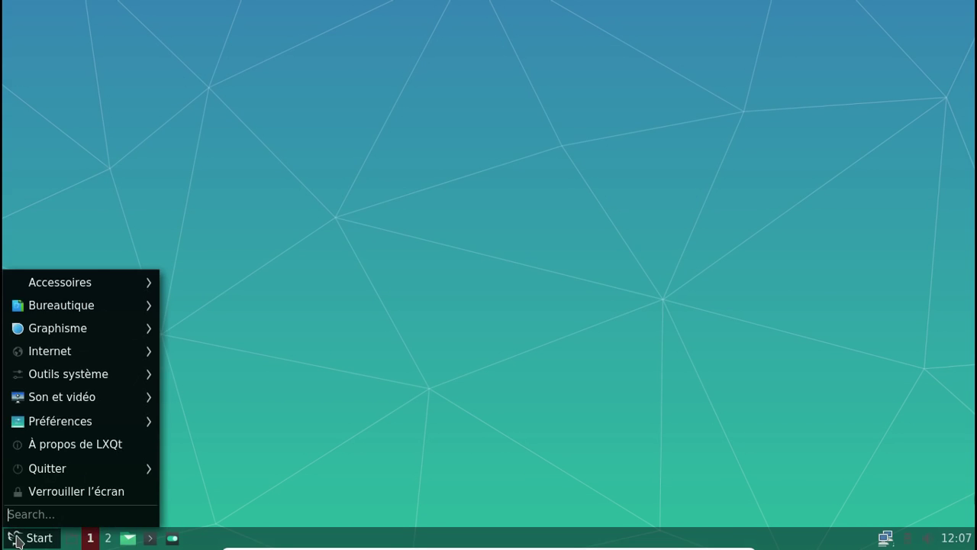
mouse_move(105, 304)
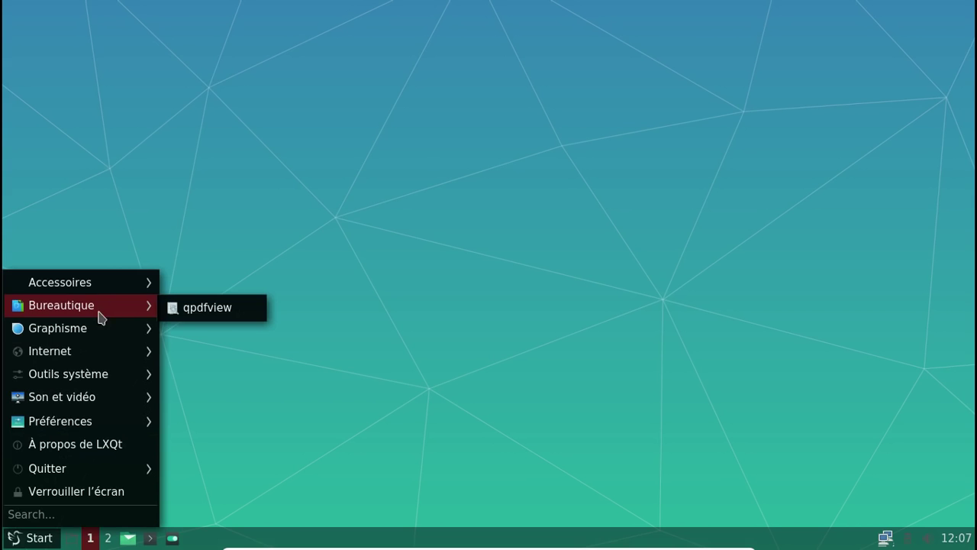
mouse_move(97, 332)
mouse_move(90, 371)
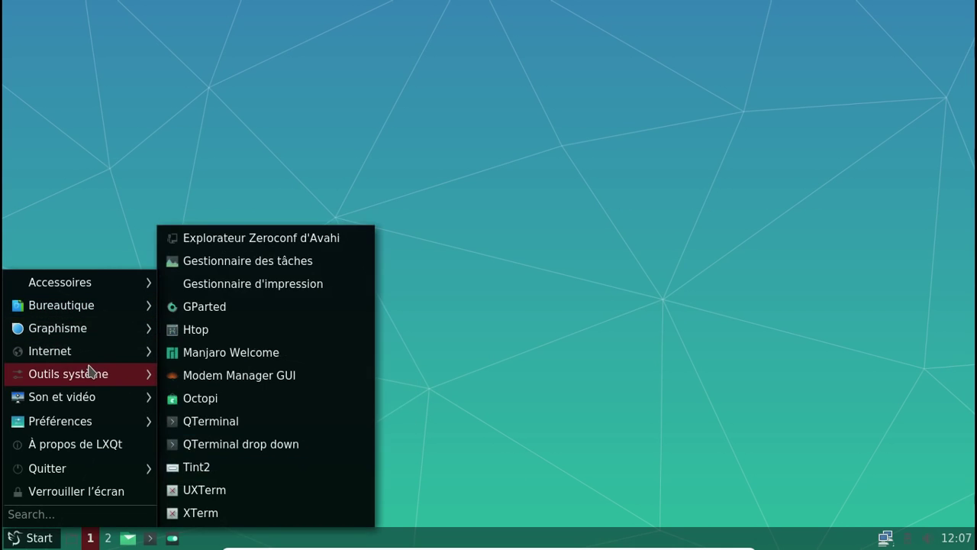
left_click(203, 402)
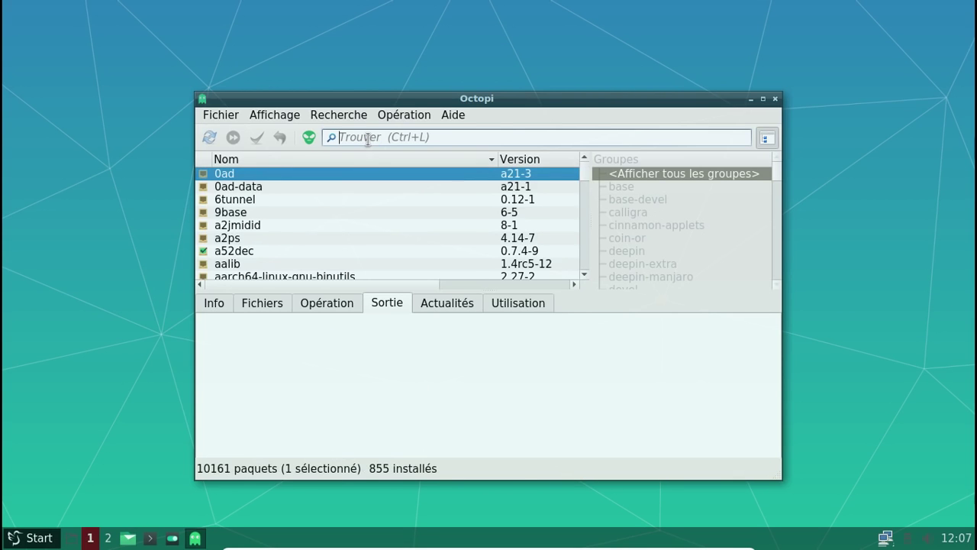
type("octop")
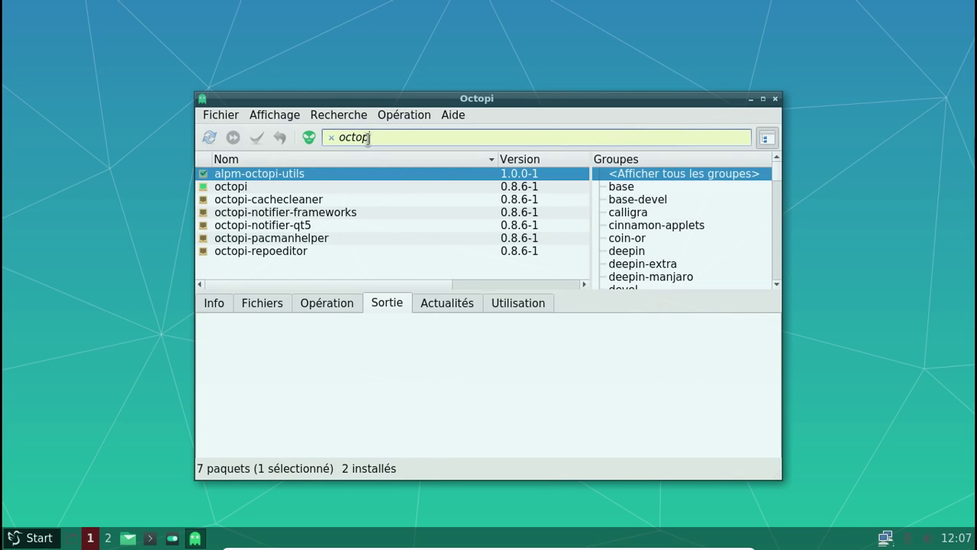
Step: Mark octopi-cachecleaner, -pacmanhelper, -repoeditor and -notifier-qt5 for installation, skipping optional xfce4-notifyd
left_click(206, 200)
right_click(207, 204)
left_click(236, 210)
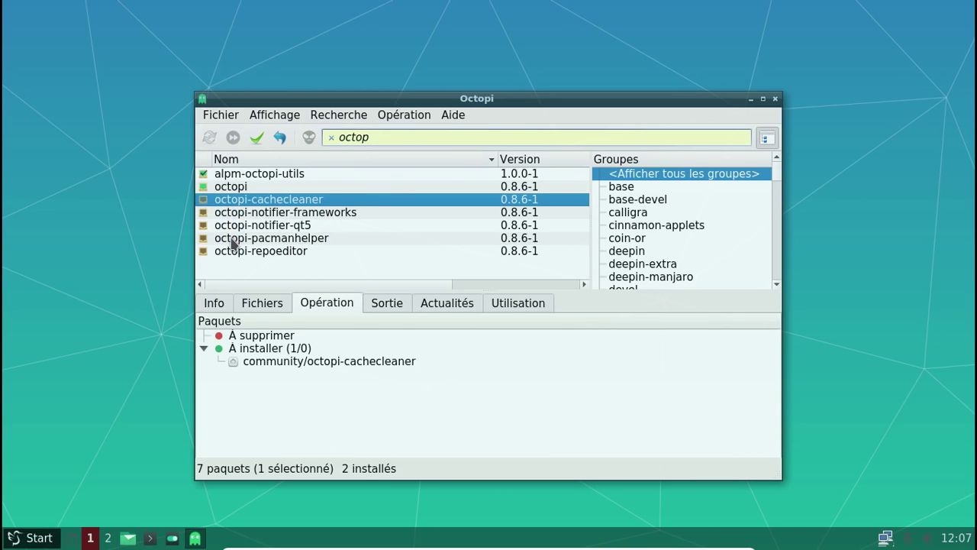
right_click(233, 243)
left_click(248, 247)
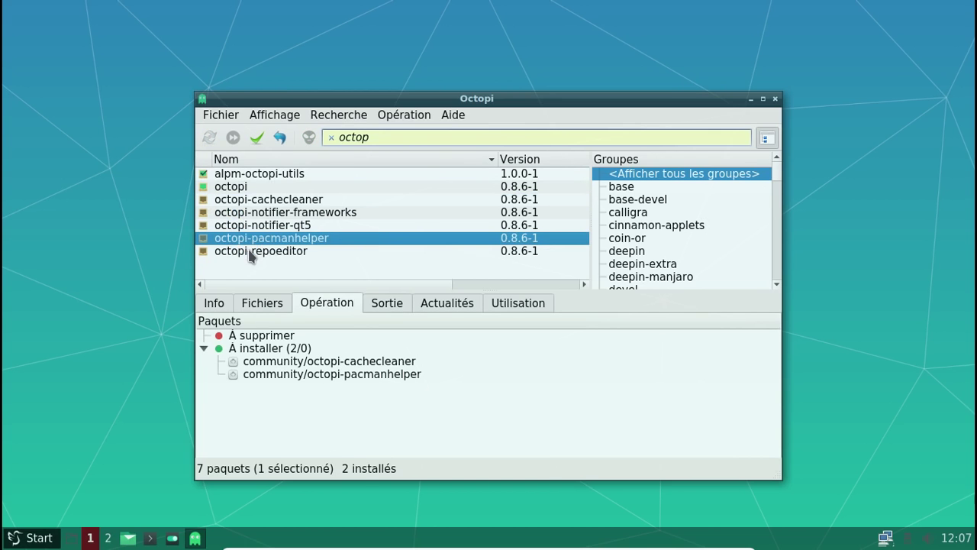
right_click(249, 251)
left_click(263, 259)
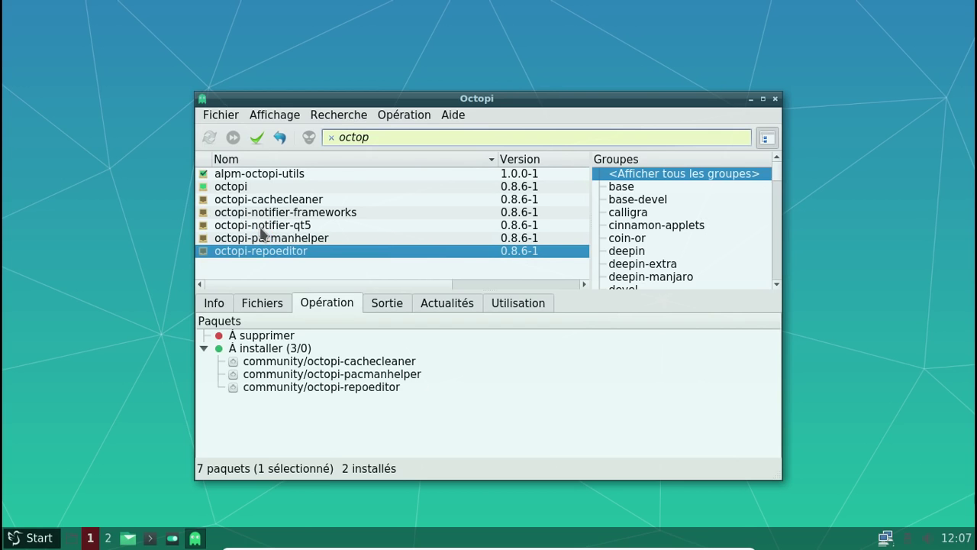
right_click(261, 228)
left_click(286, 237)
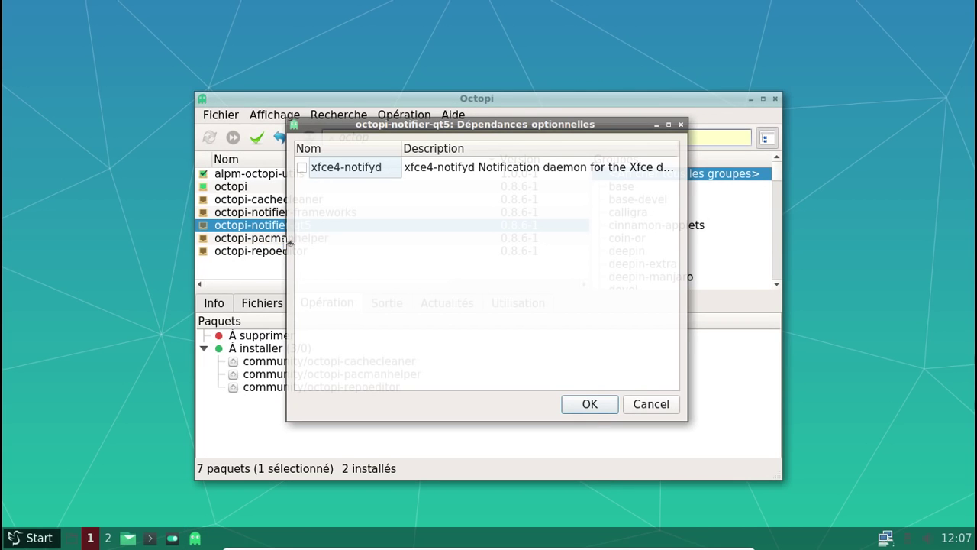
left_click(589, 404)
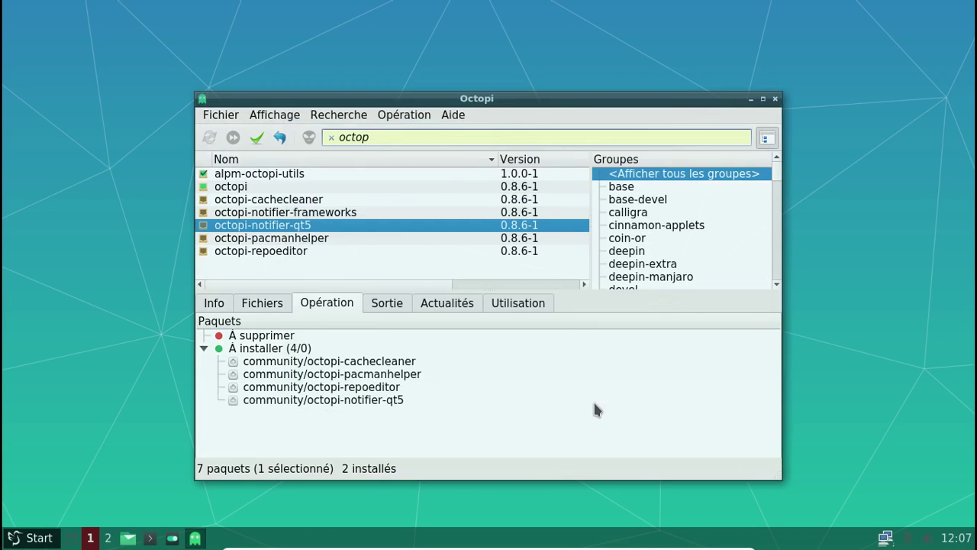
Step: Apply the four queued octopi installations with the sudo password, then close Octopi
left_click(257, 137)
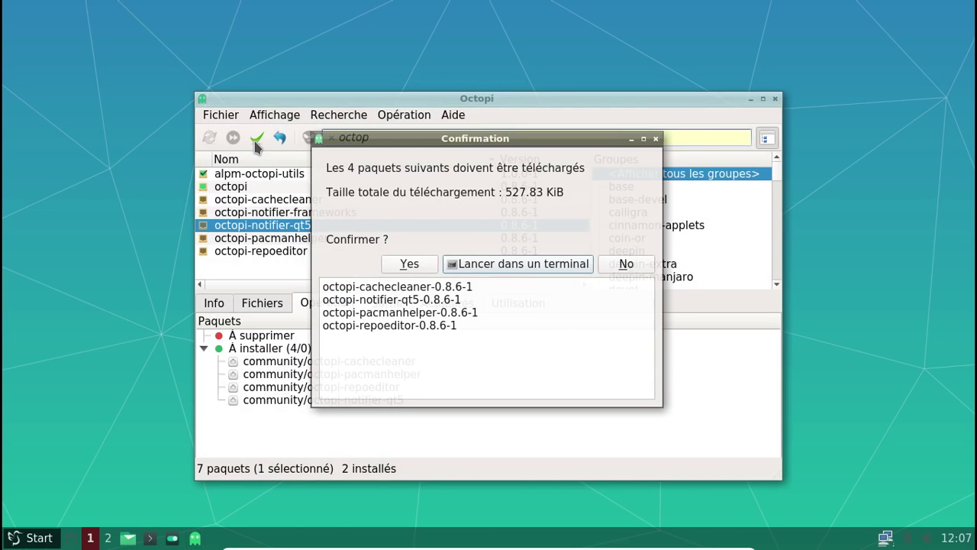
left_click(427, 265)
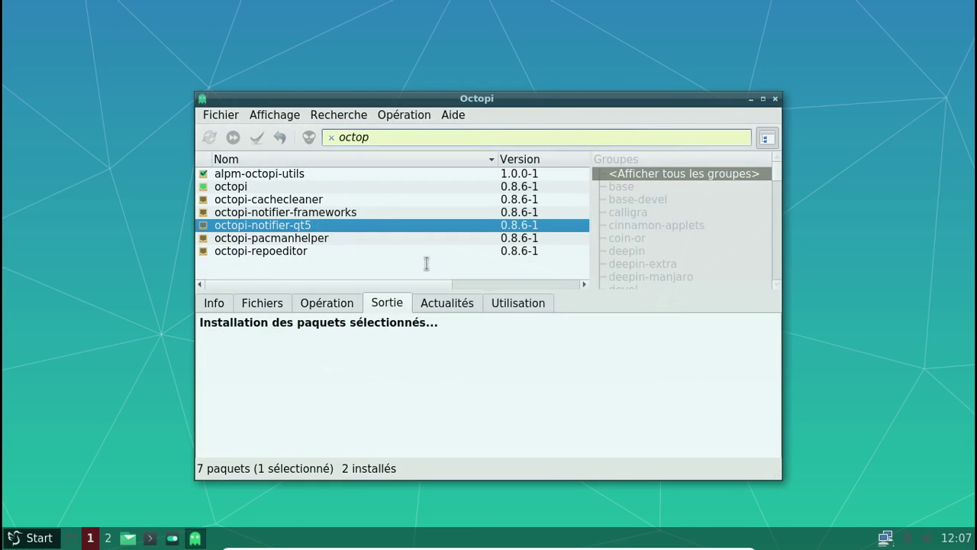
type("manjaro")
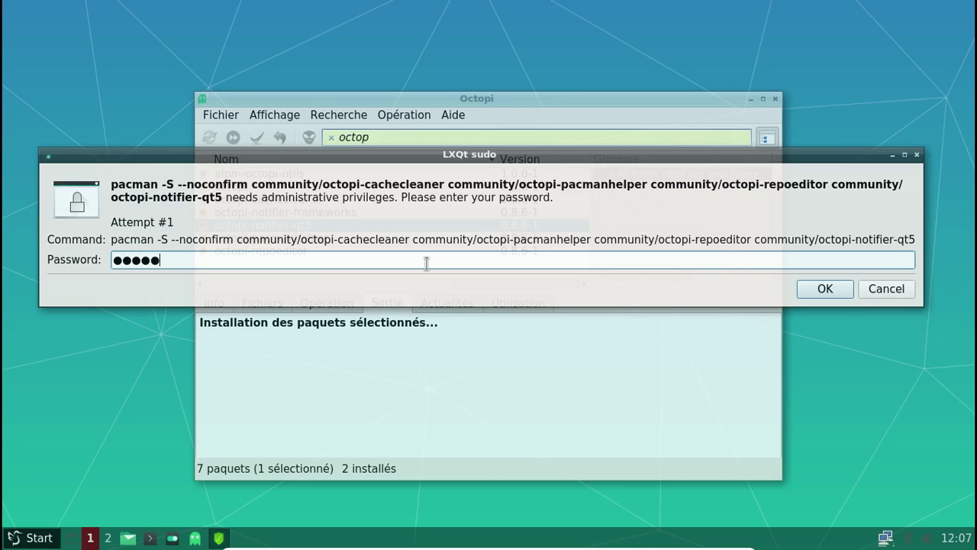
key("Return")
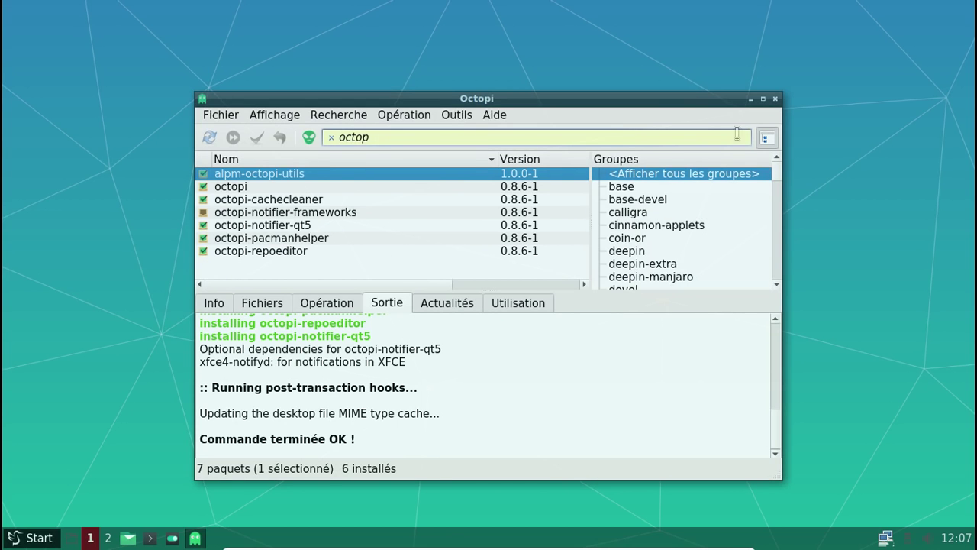
left_click(775, 100)
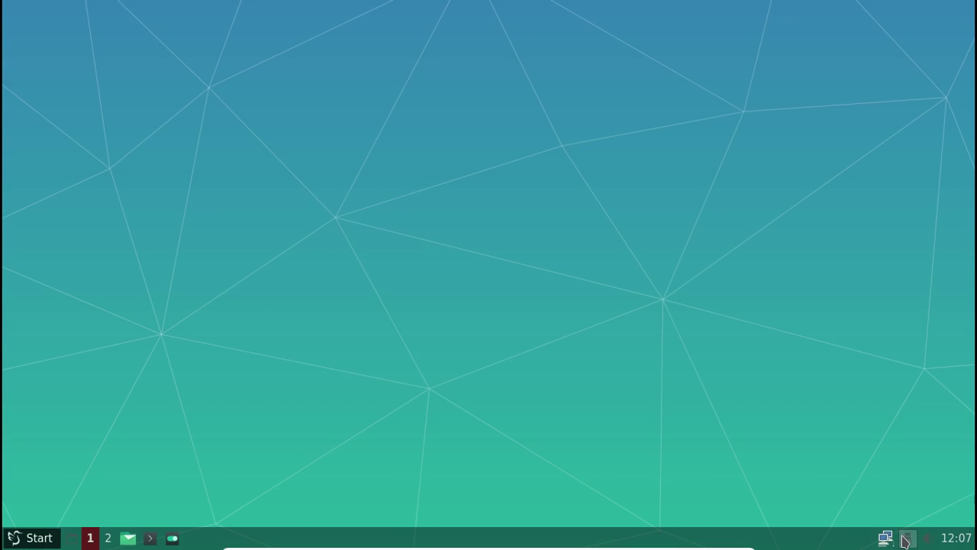
Step: Launch the LXQt Configuration Center from Préférences > LXQt-Paramétrage du système
left_click(23, 537)
mouse_move(61, 285)
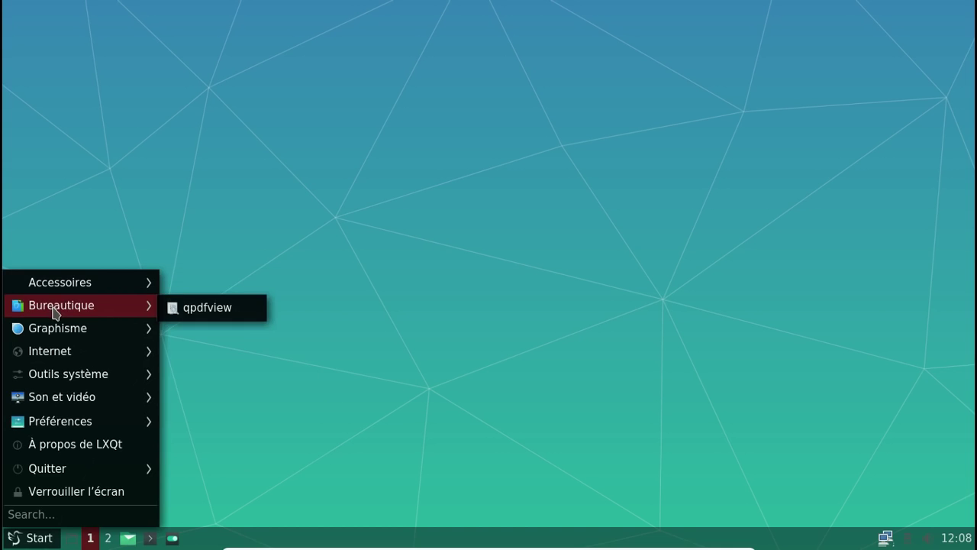
mouse_move(76, 421)
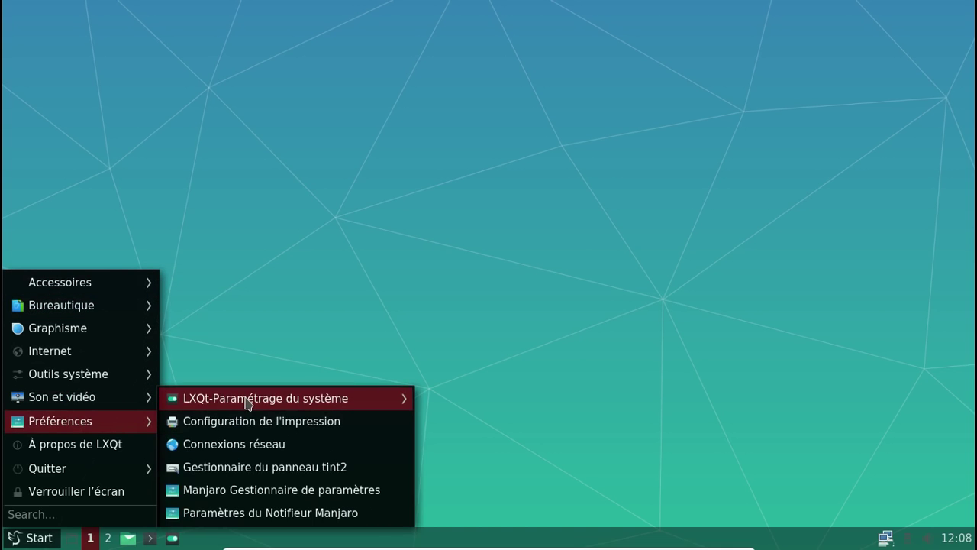
mouse_move(280, 403)
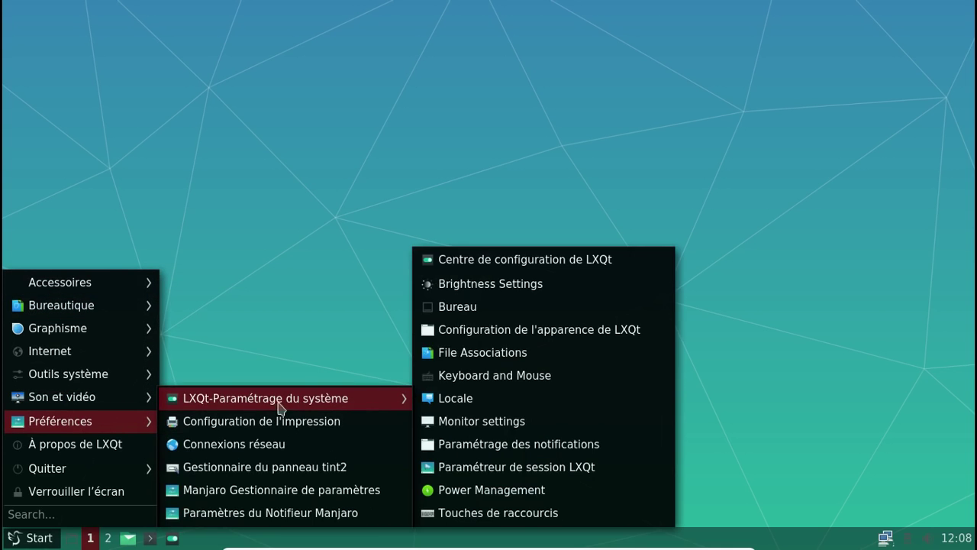
left_click(467, 262)
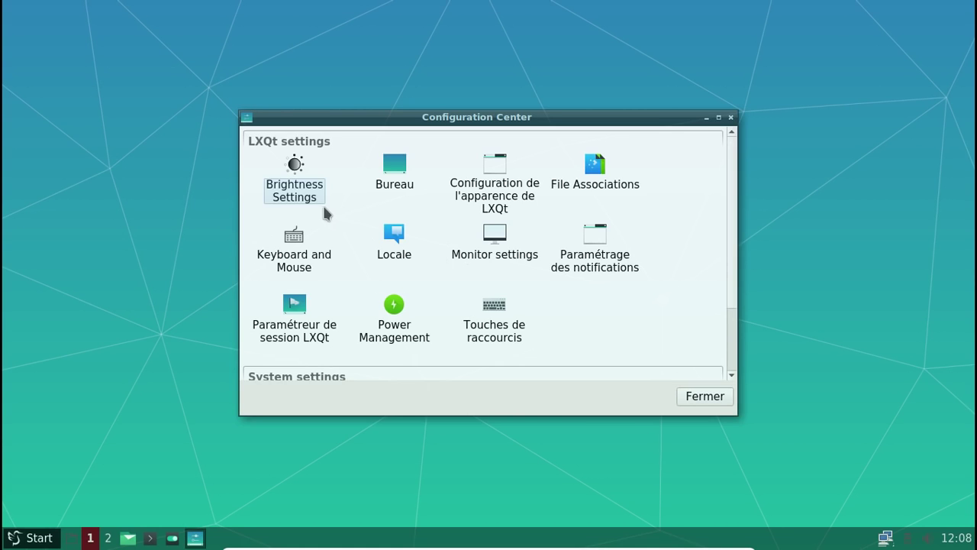
Step: Set the icon theme to Menda-Circle in the appearance settings and close them
left_click(476, 189)
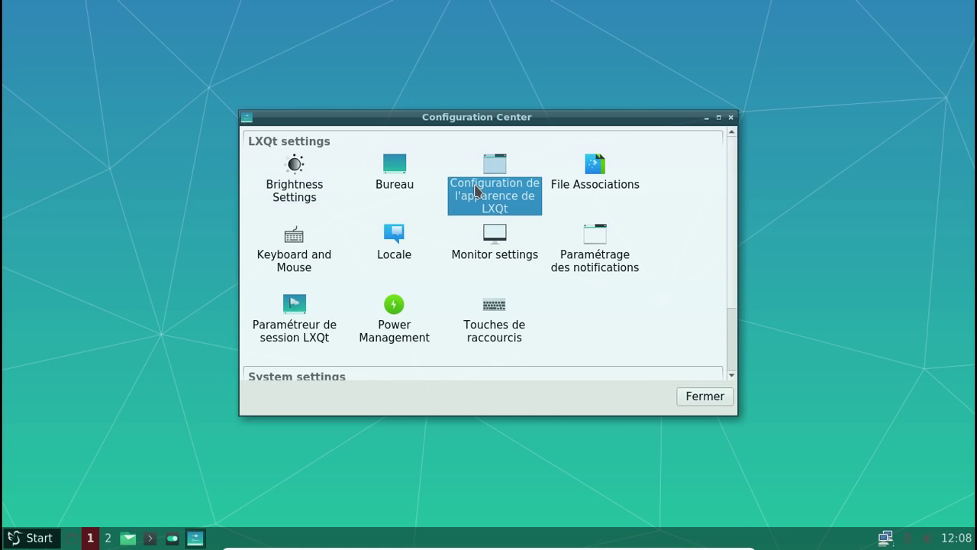
double_click(475, 190)
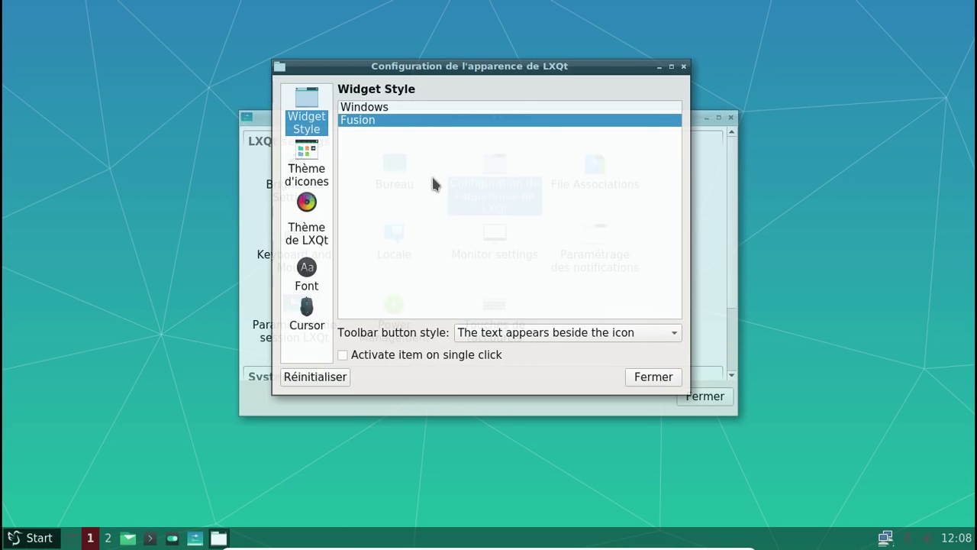
left_click(319, 155)
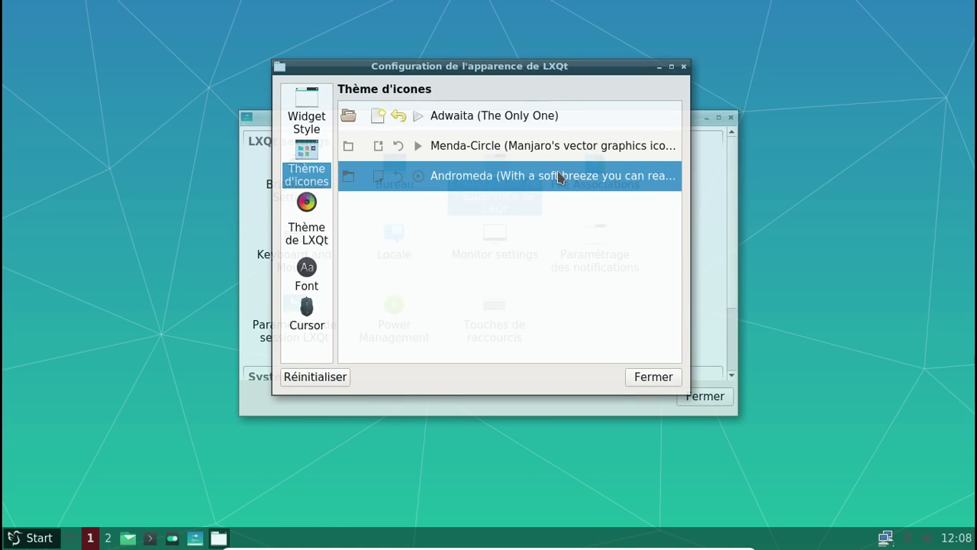
left_click(532, 149)
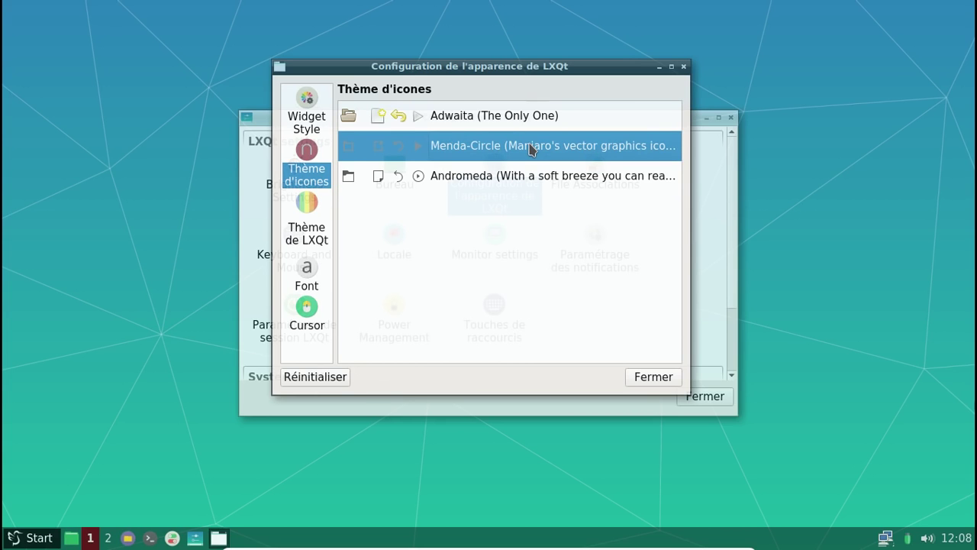
left_click(663, 378)
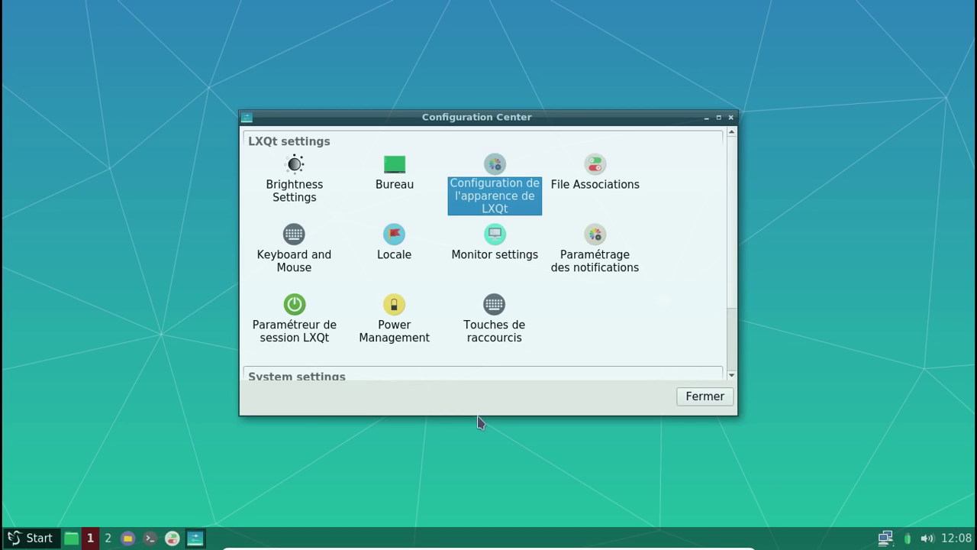
Step: Scroll through the Configuration Center's settings list
left_click(30, 539)
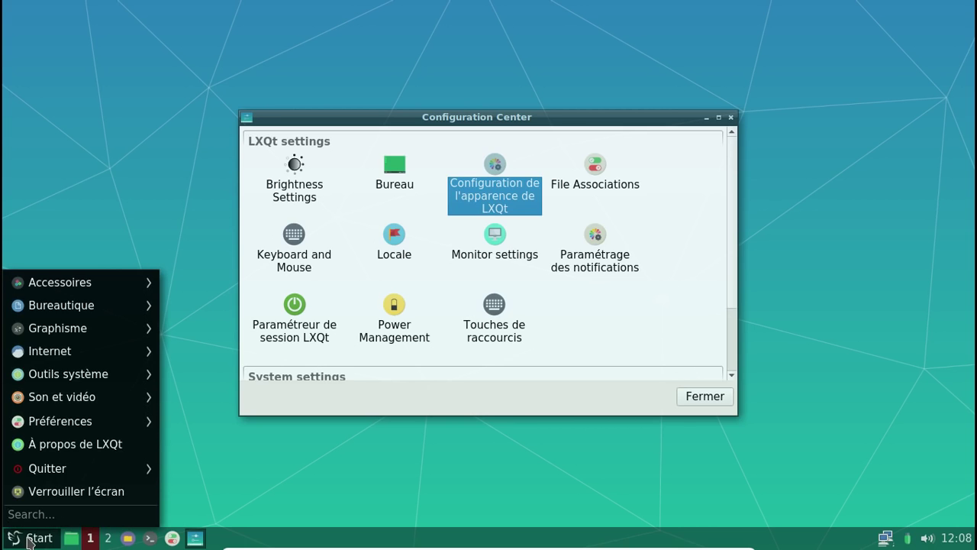
left_click(676, 219)
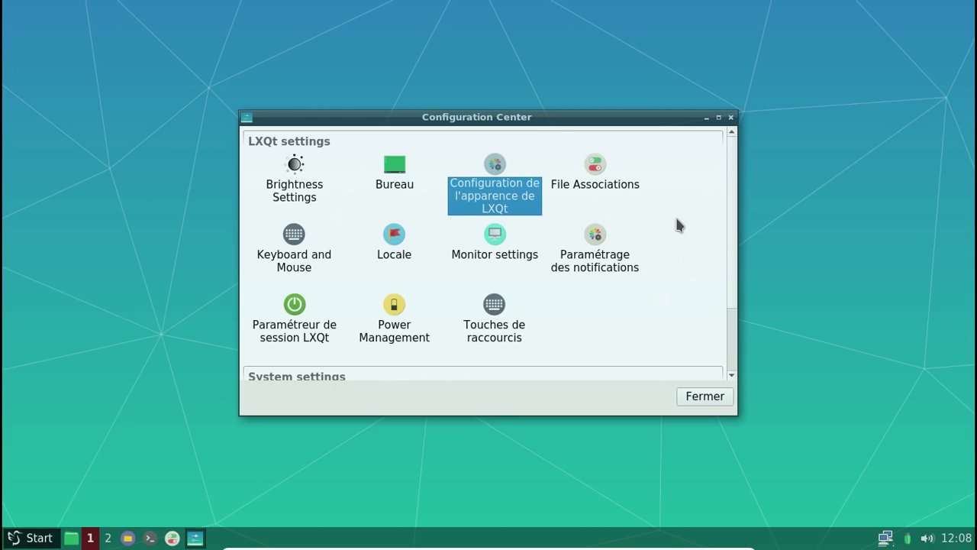
scroll(676, 219, "down", 1)
scroll(676, 219, "up", 1)
scroll(472, 279, "down", 1)
scroll(353, 251, "up", 1)
Step: Check the Locale settings showing France fr_FR, then close them and the Configuration Center
left_click(396, 237)
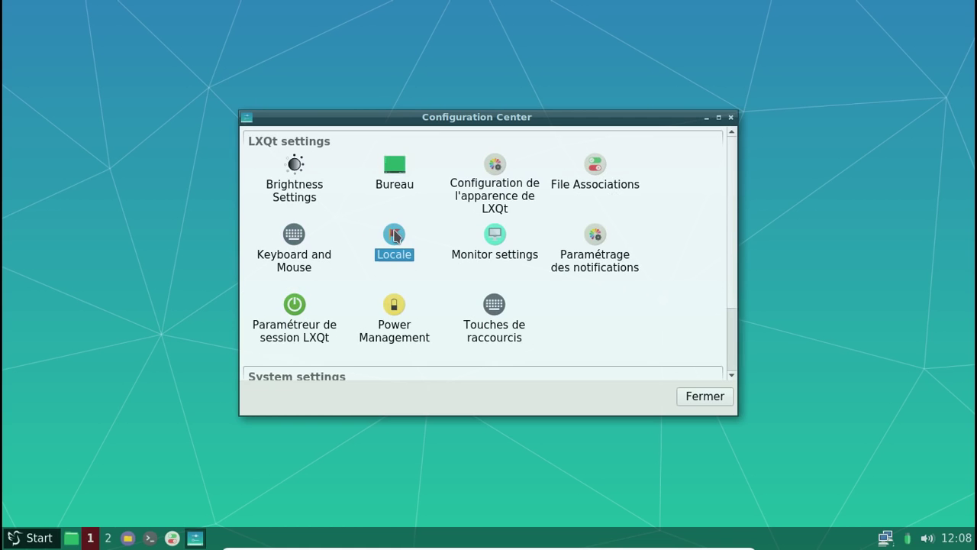
double_click(396, 235)
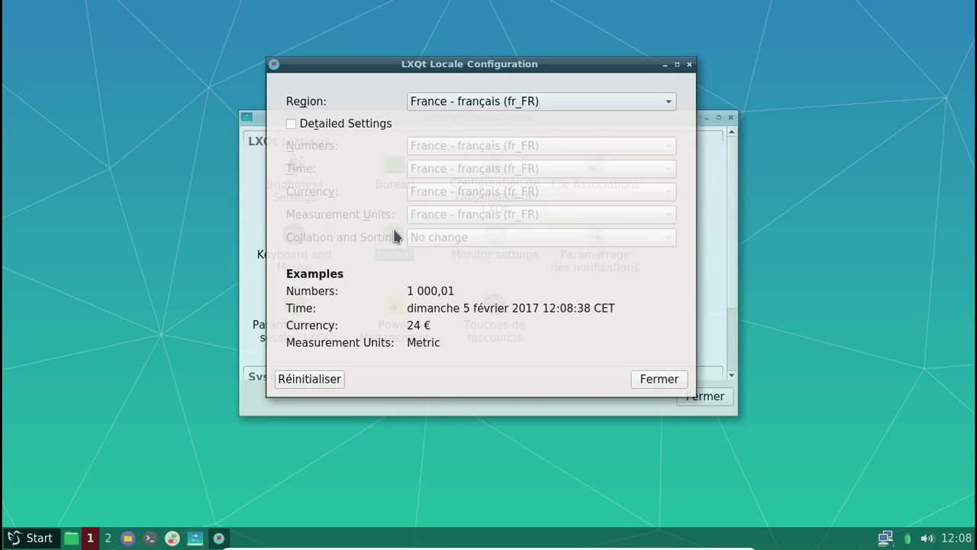
left_click(689, 66)
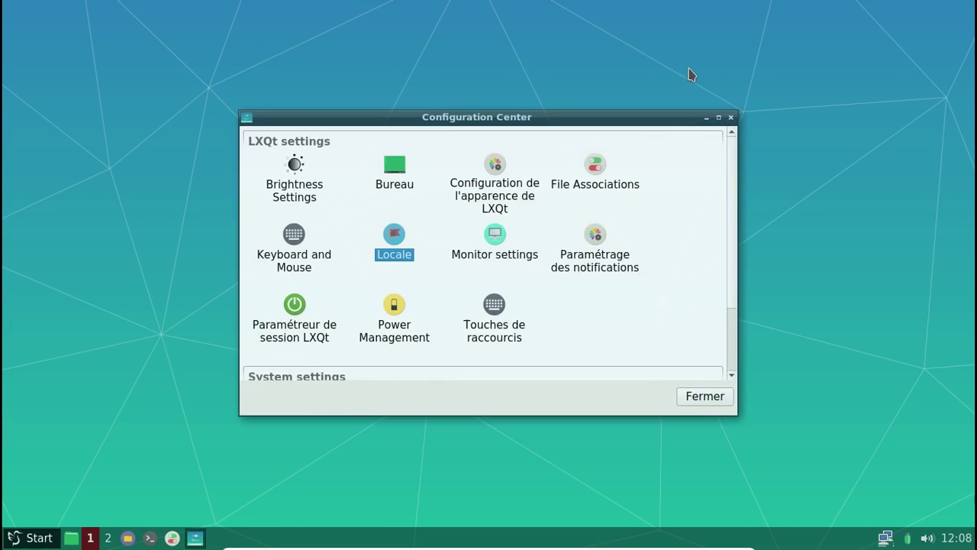
left_click(731, 117)
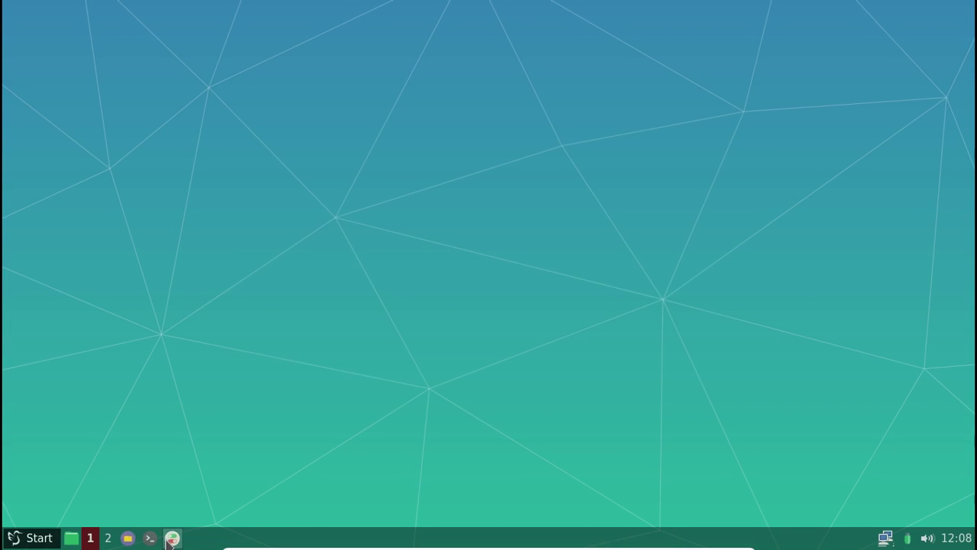
Step: View the About LXQt 0.11.0 window from the menu and close it
left_click(43, 539)
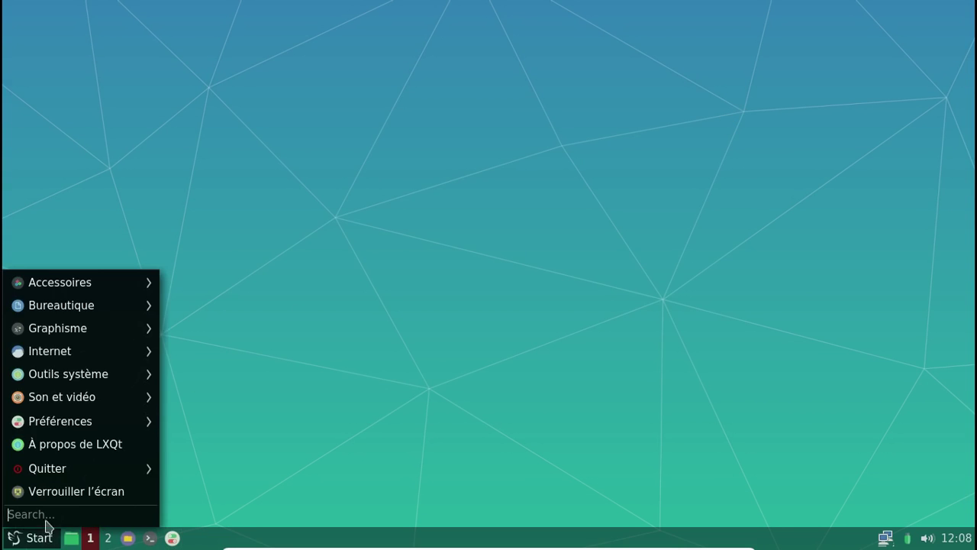
left_click(72, 455)
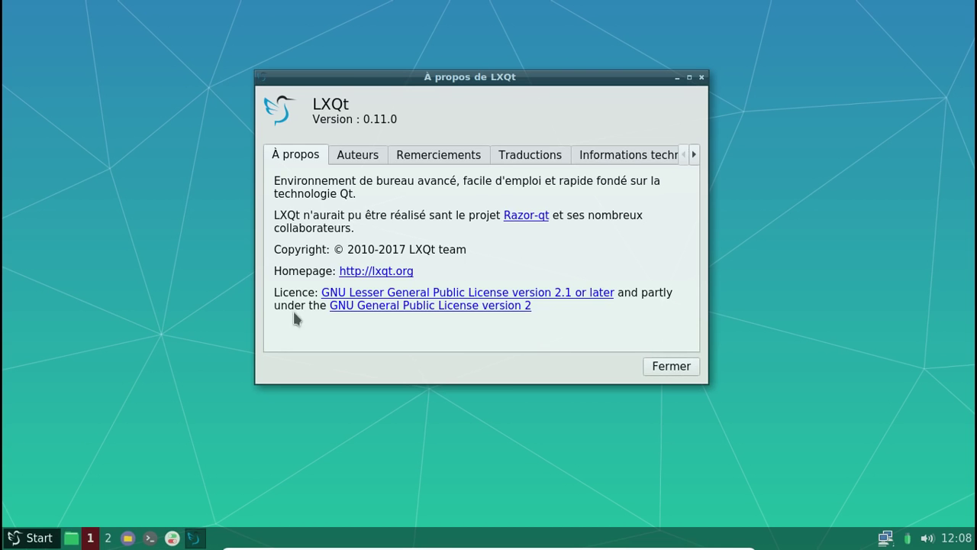
left_click(702, 77)
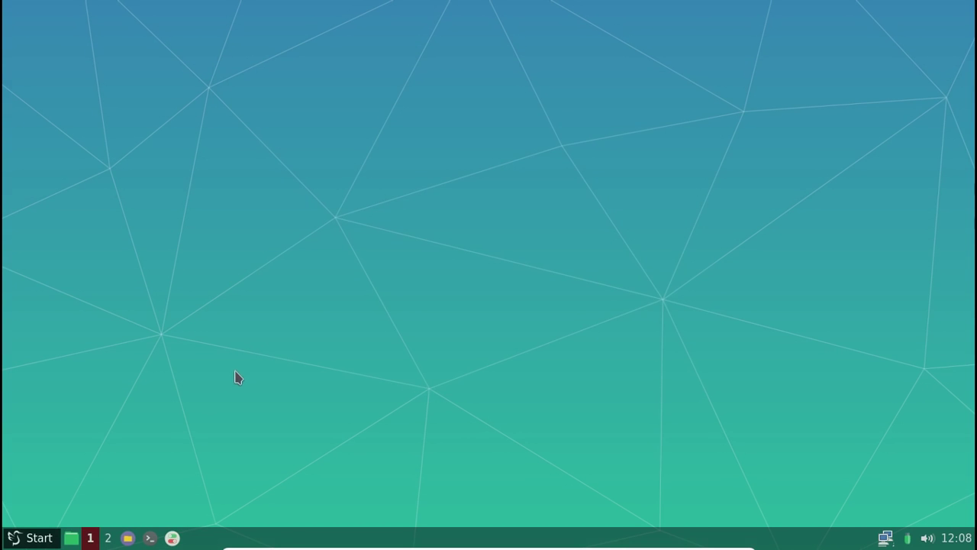
left_click(17, 539)
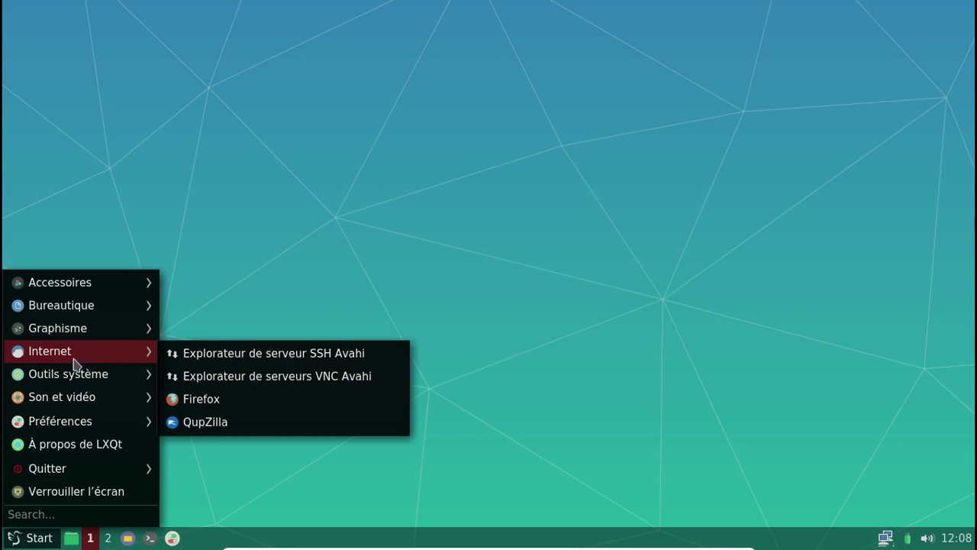
Step: Browse the Internet, Outils système and Préférences categories, then launch Octopi
mouse_move(72, 373)
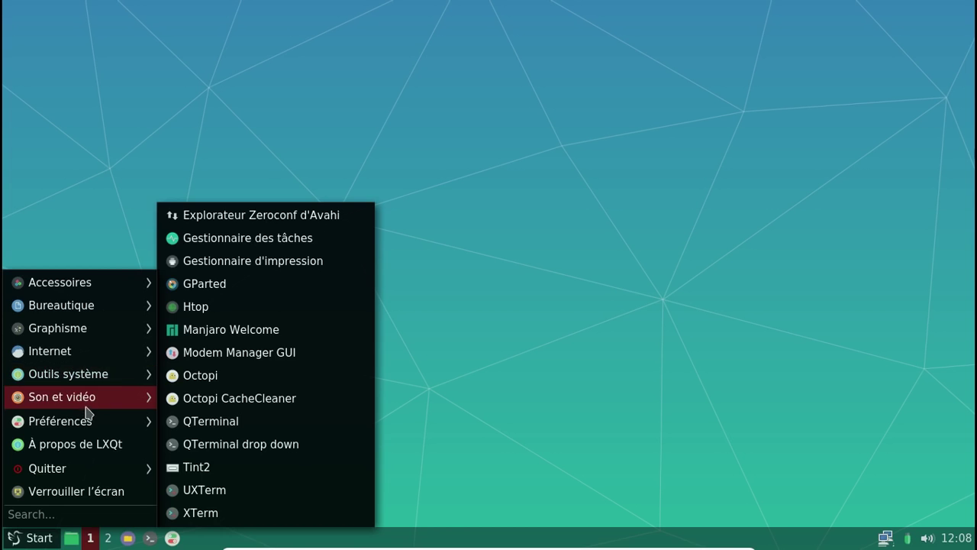
mouse_move(93, 425)
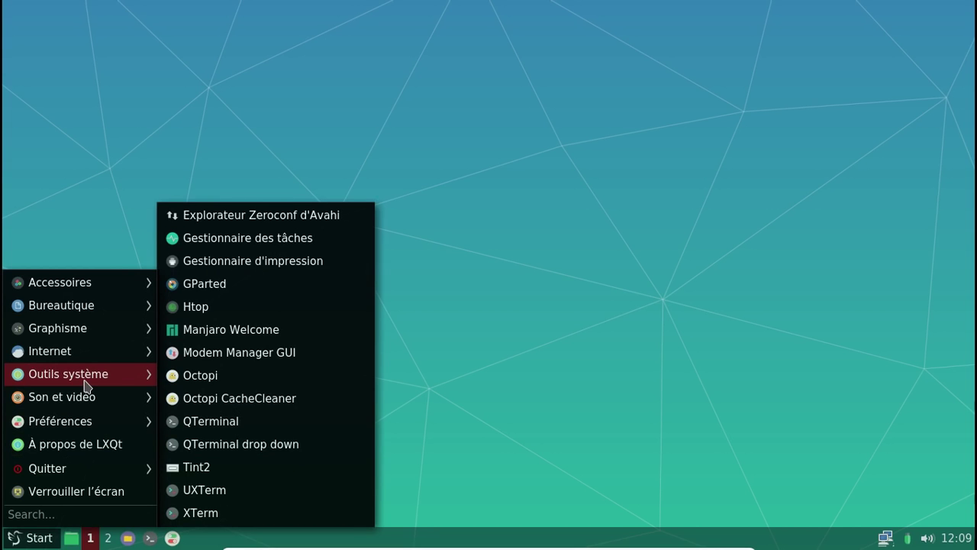
mouse_move(86, 357)
left_click(186, 385)
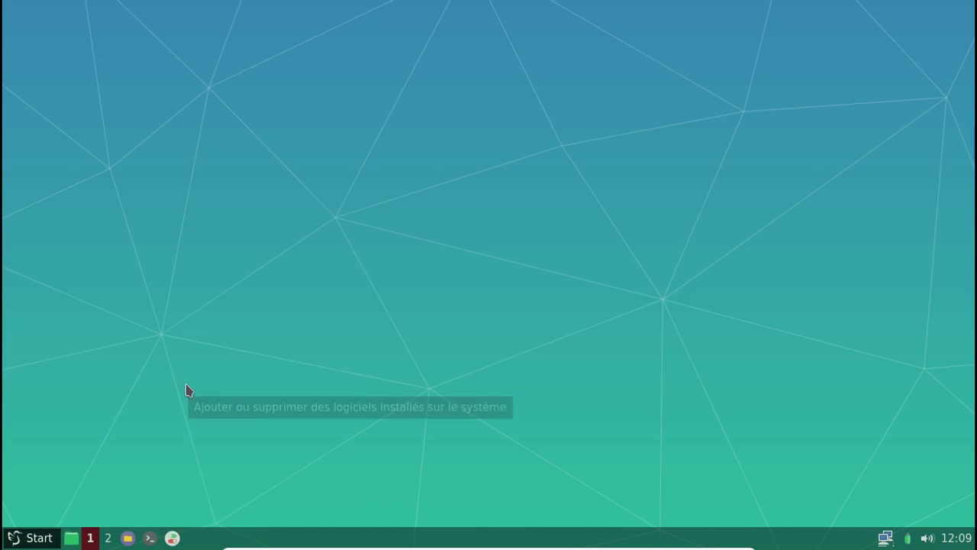
left_click(43, 539)
Step: Search for 'qps' and mark the qps package for installation
mouse_move(98, 374)
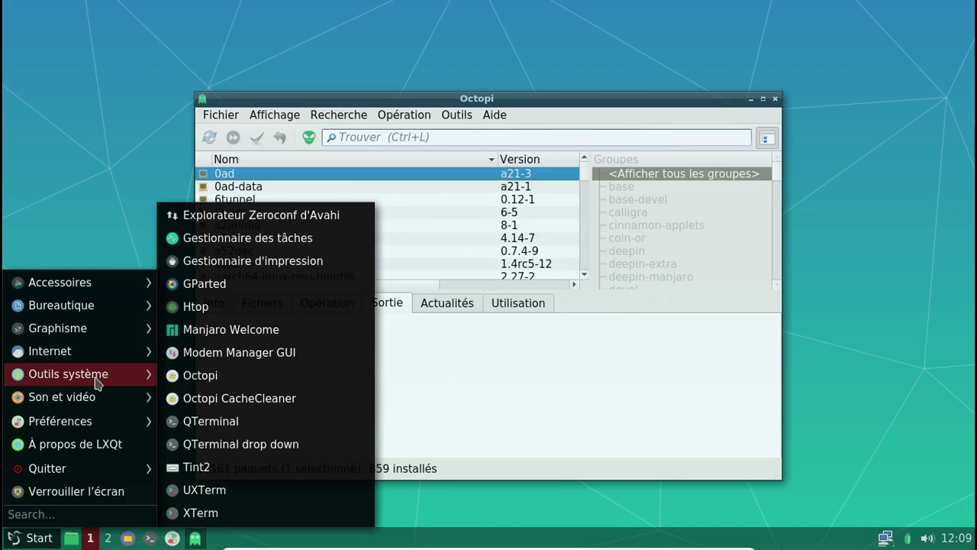
left_click(524, 387)
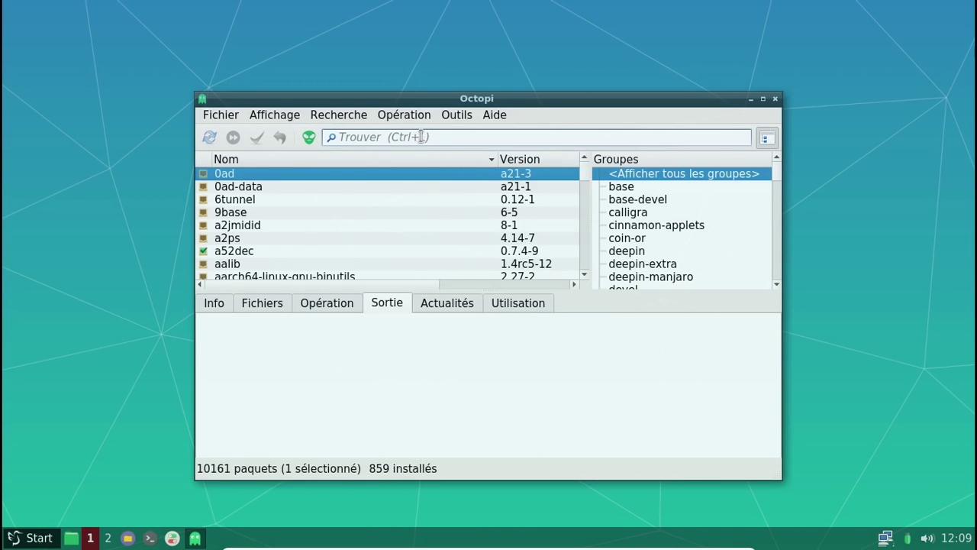
type("qps")
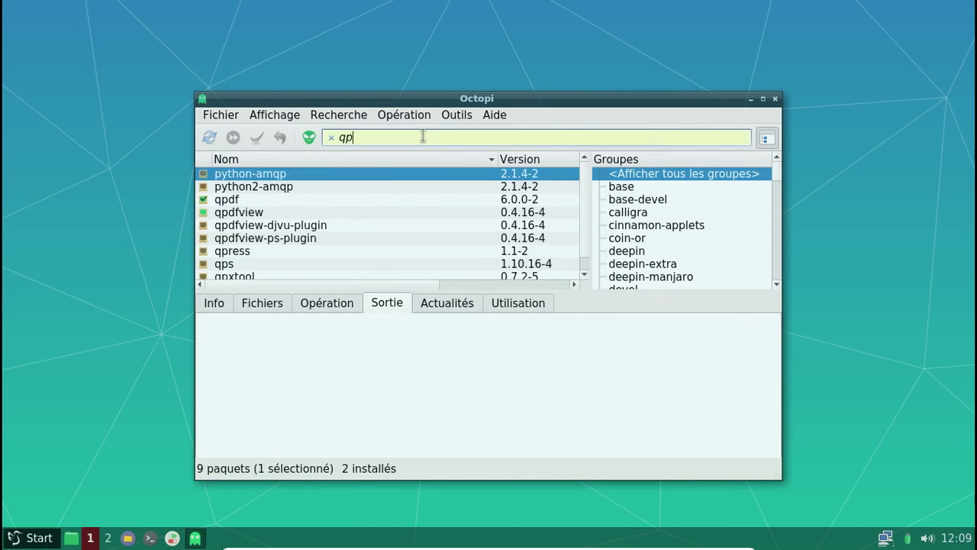
left_click(218, 306)
right_click(291, 176)
left_click(305, 183)
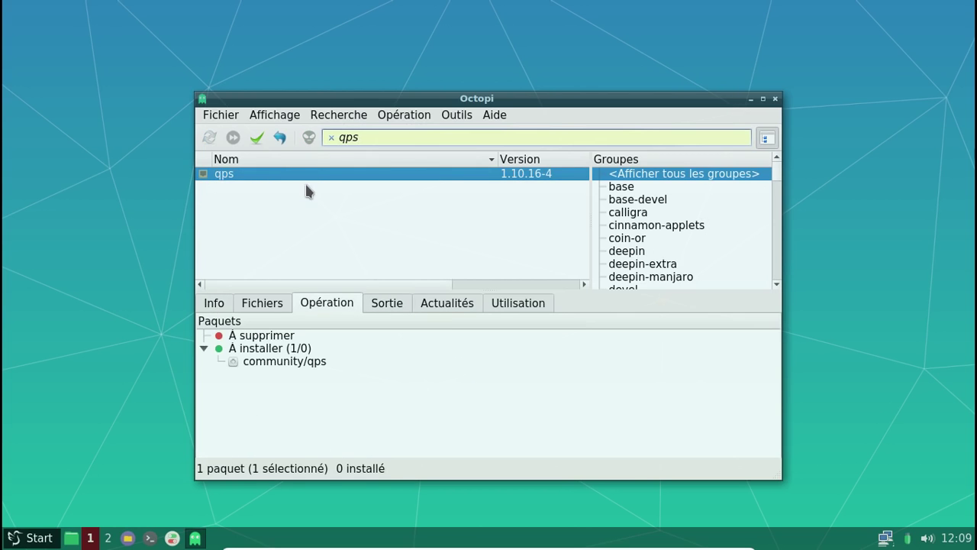
Step: Search 'canta' and mark cantata for installation together with its optional mpd dependency
left_click_drag(367, 137, 342, 139)
key("BackSpace")
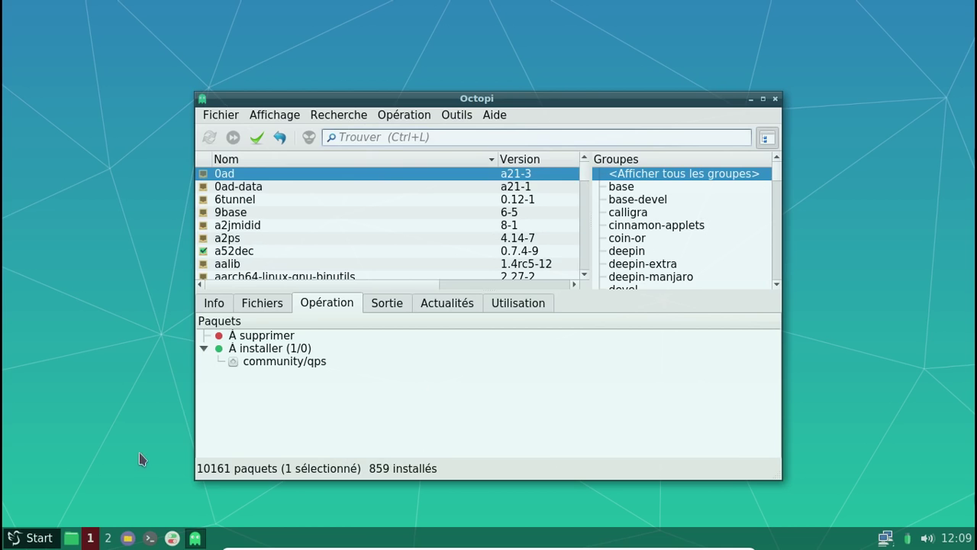
type("canta")
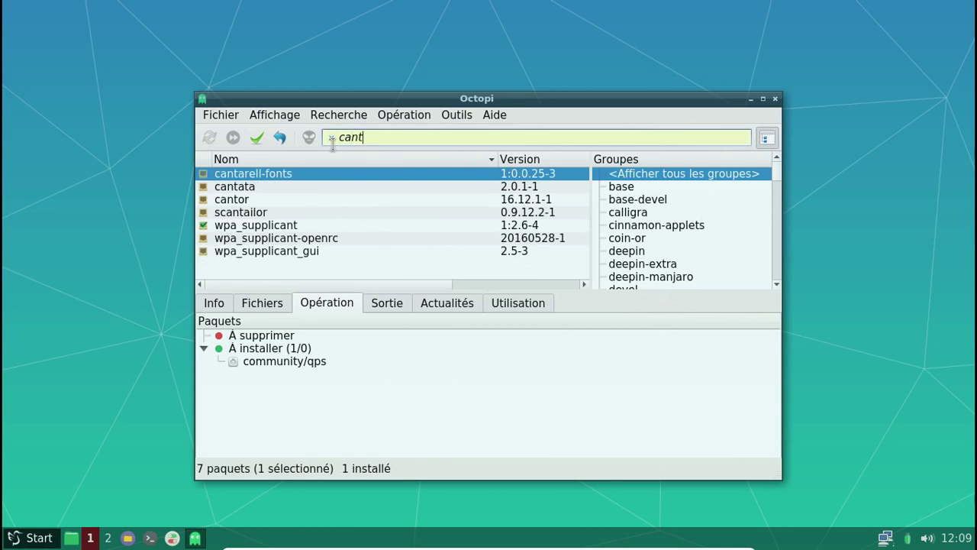
left_click(257, 188)
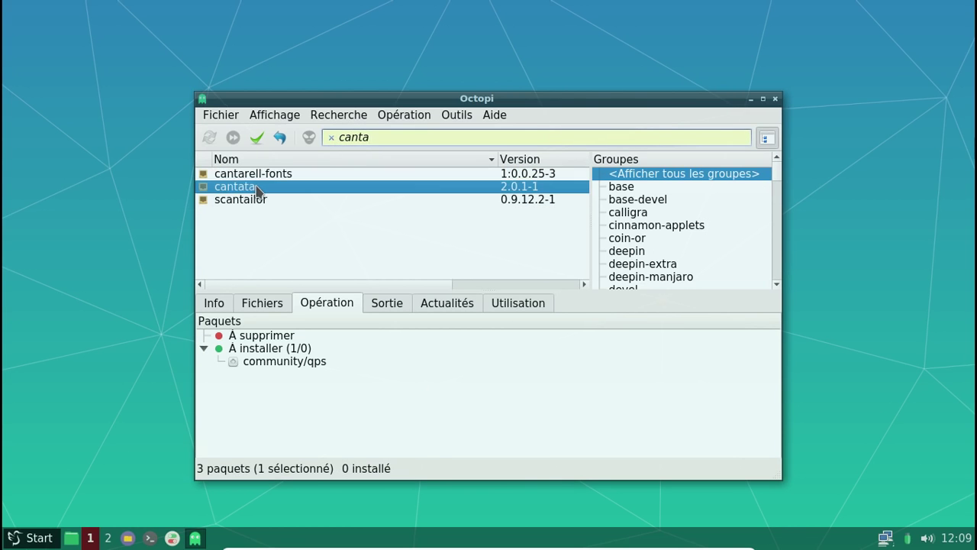
right_click(257, 188)
left_click(275, 194)
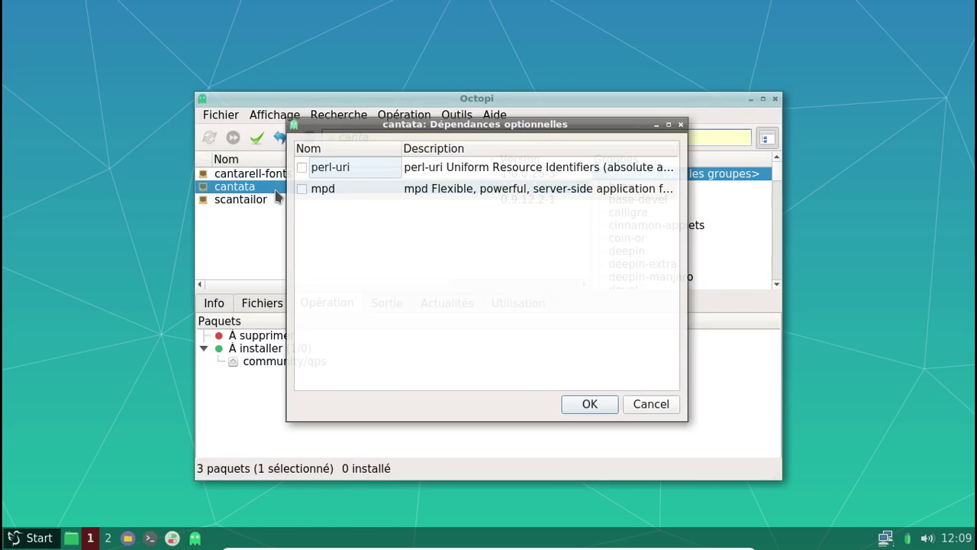
left_click(587, 404)
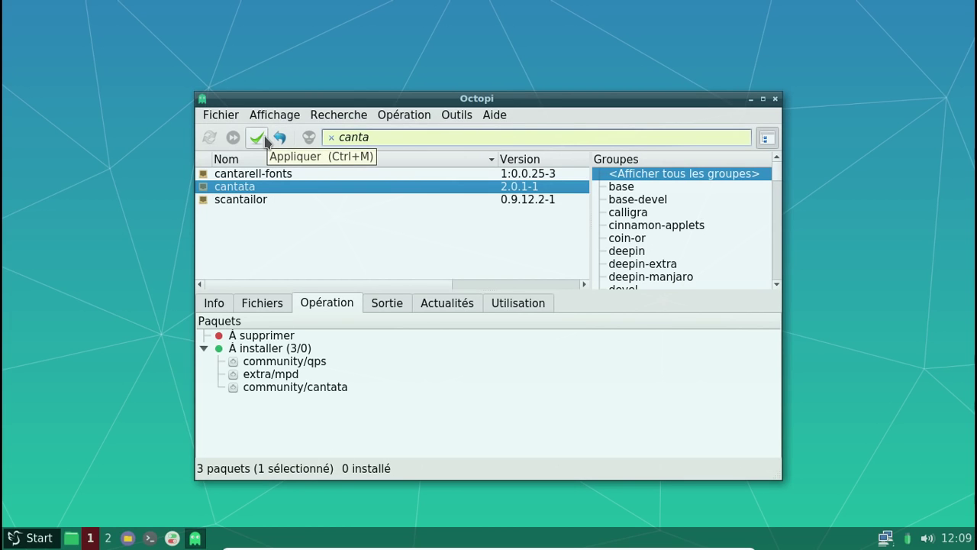
Step: Replace the search text, trimming it back to 'lx'
key("ctrl+l")
type("lxq")
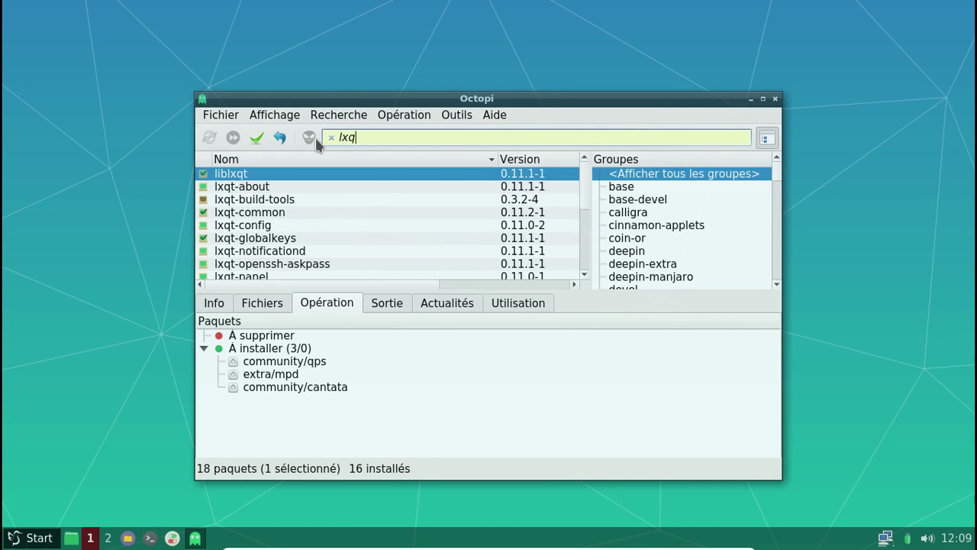
key("BackSpace")
type("ima")
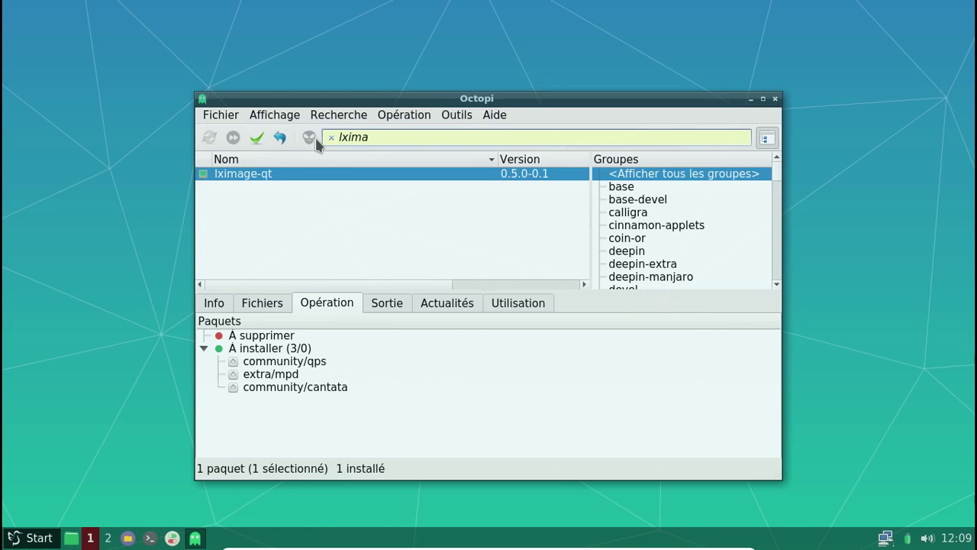
key("BackSpace")
key("BackSpace")
key("BackSpace")
key("BackSpace")
key("BackSpace")
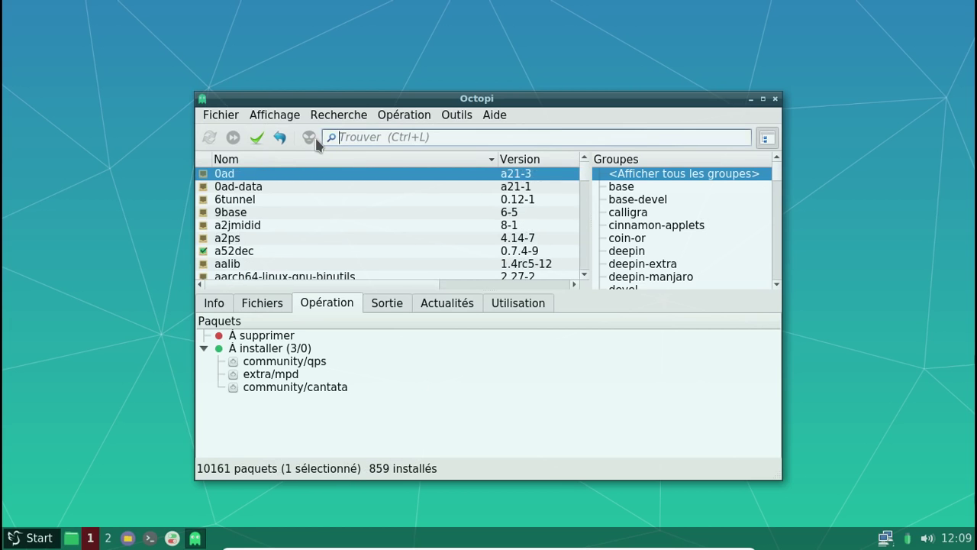
Step: Apply the queued installations, confirming the 16 packages and entering the sudo password
left_click(265, 142)
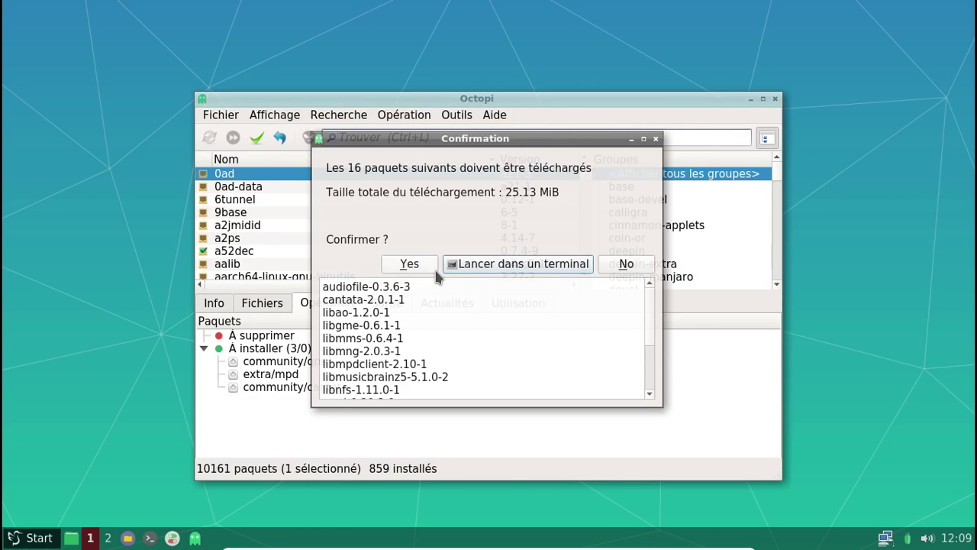
left_click(411, 264)
type("•••••••")
key("Return")
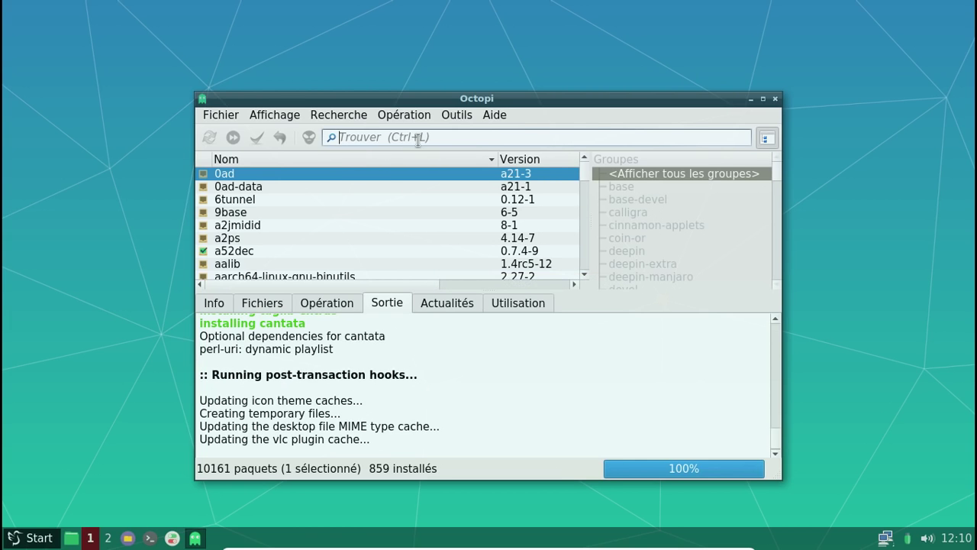
Step: Search 'can', review cantata's Fichiers and Info tabs, clear the search and close Octopi
type("can")
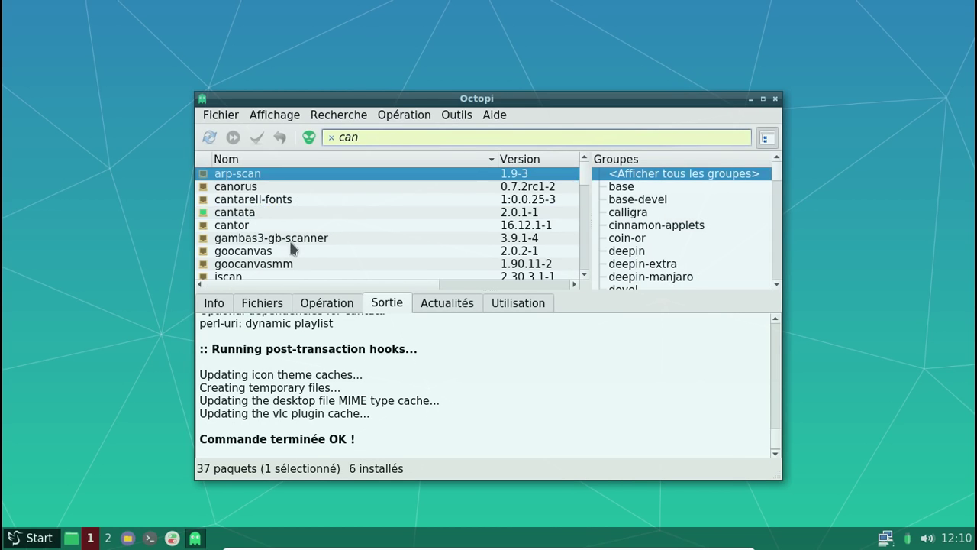
left_click(260, 214)
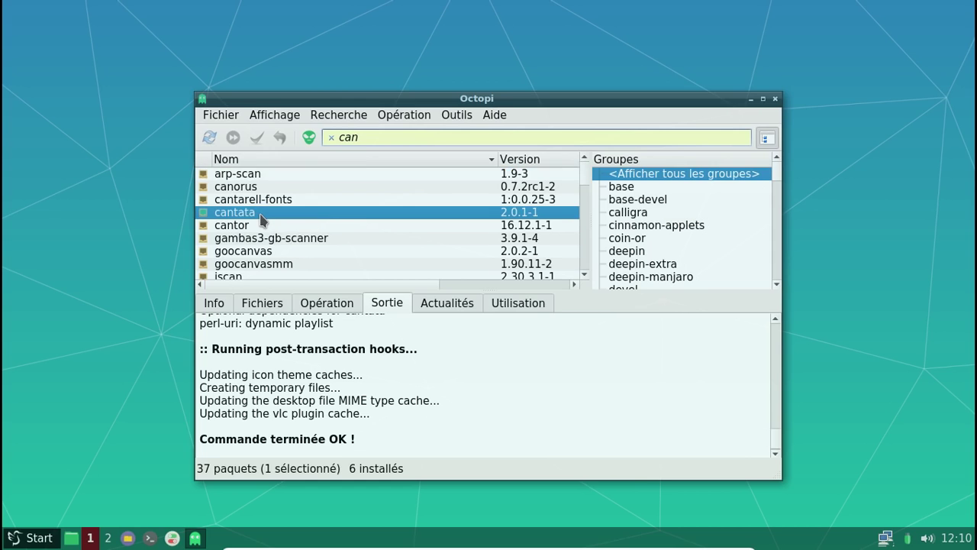
left_click(262, 303)
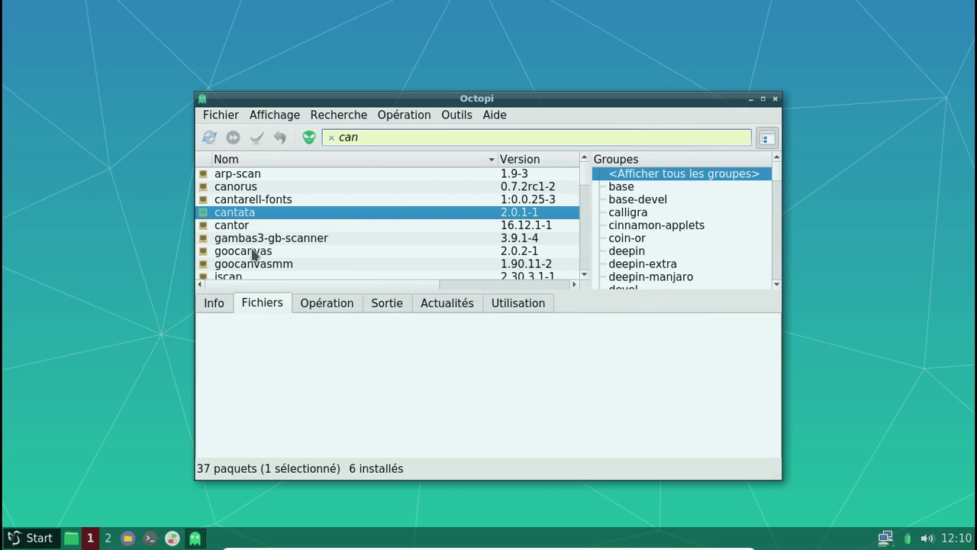
left_click(216, 303)
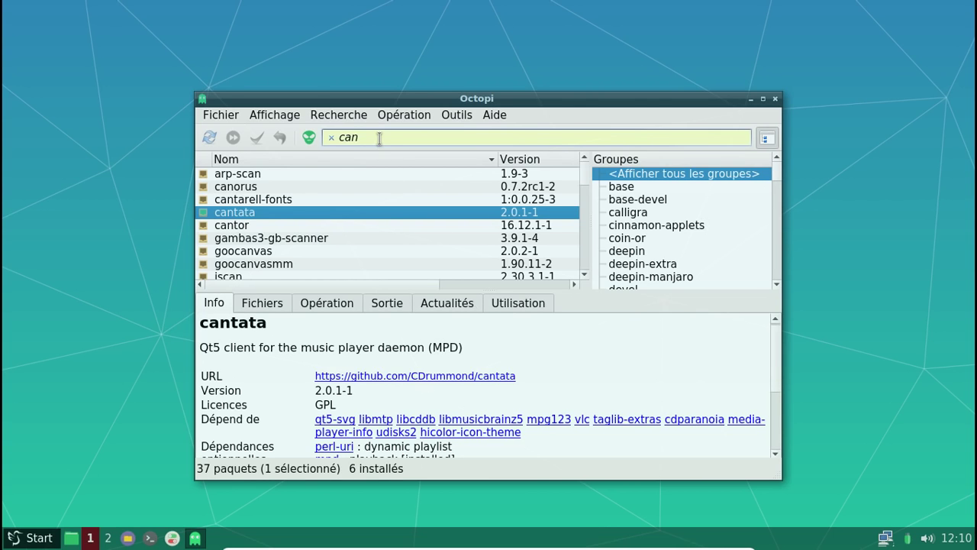
key("BackSpace")
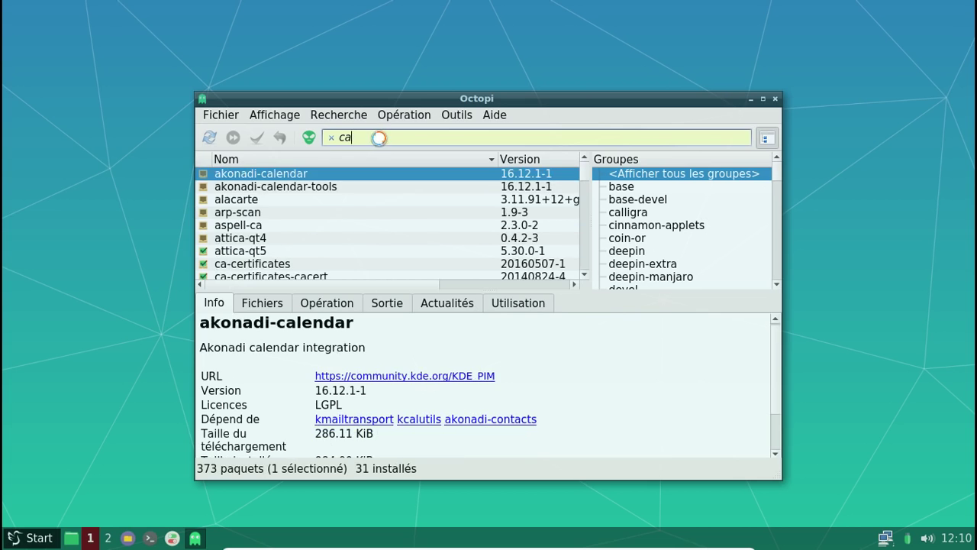
key("BackSpace")
key("BackSpace")
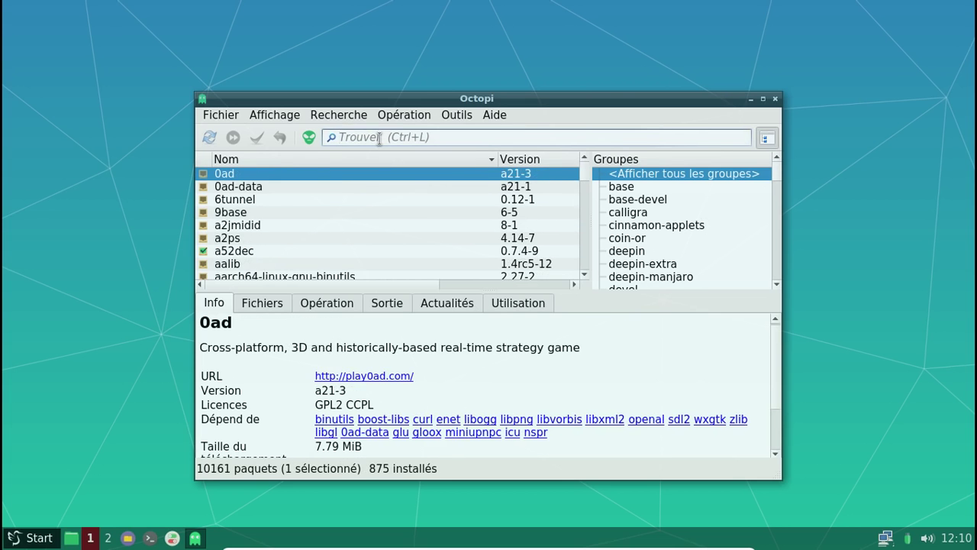
left_click(775, 98)
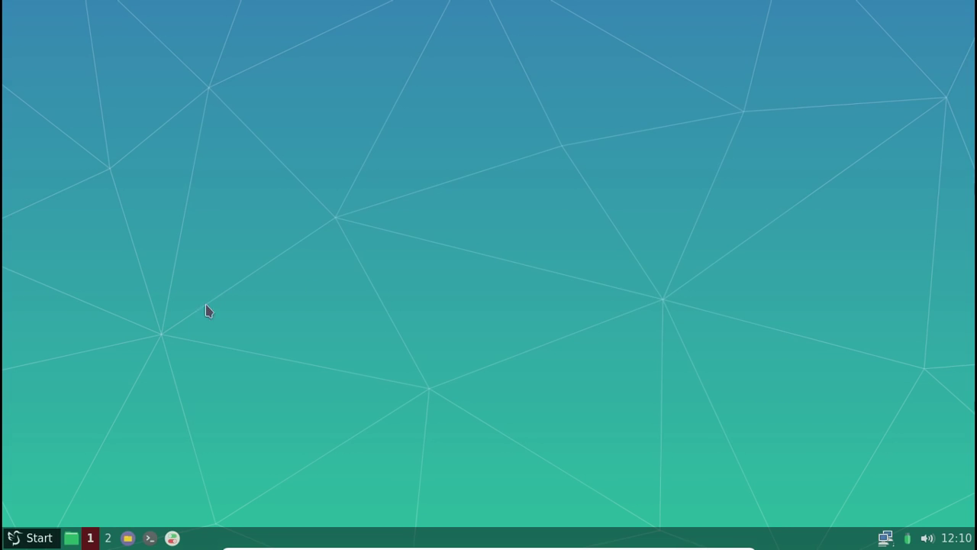
Step: Run 'sudo systemctl enable mpd' in QTerminal, fixing the typo and authenticating
left_click(39, 537)
mouse_move(98, 386)
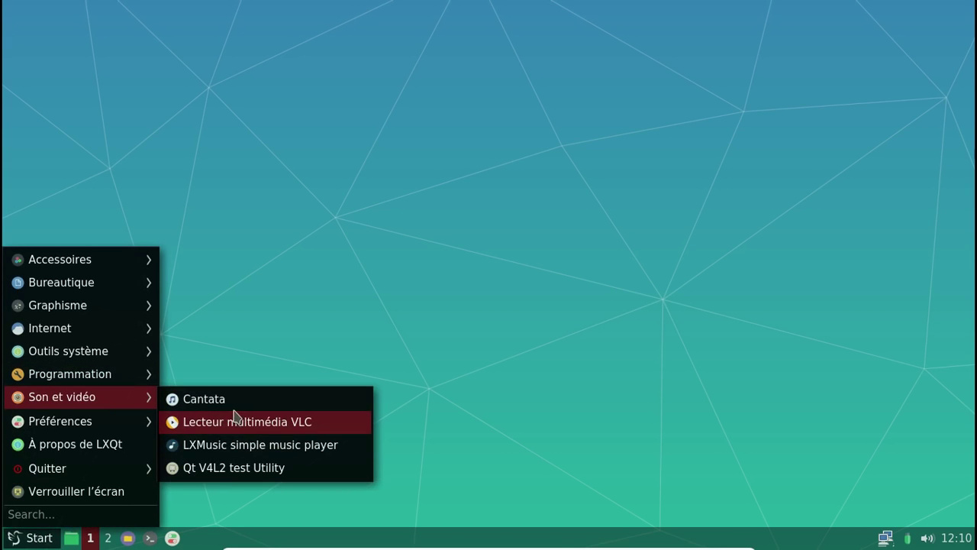
left_click(247, 347)
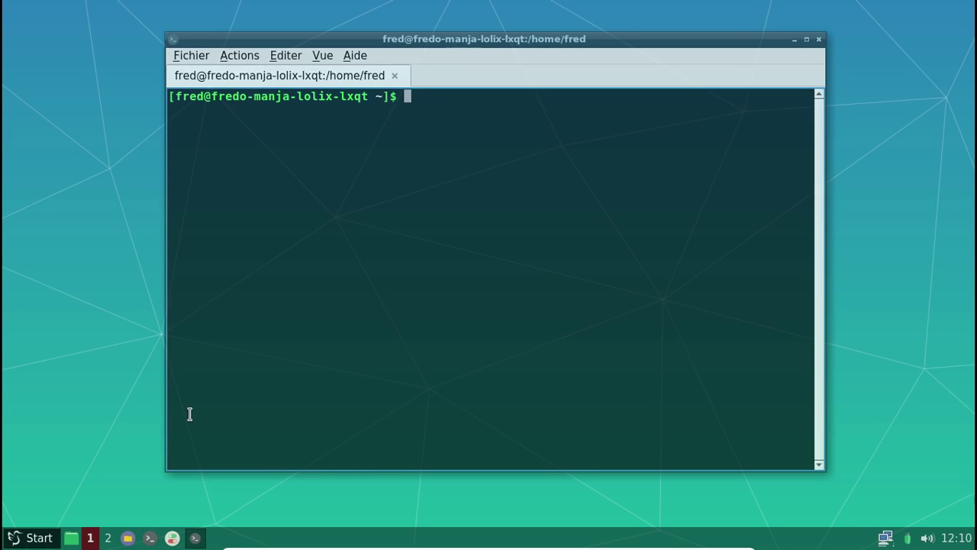
type("sudo systemctl enable mdp")
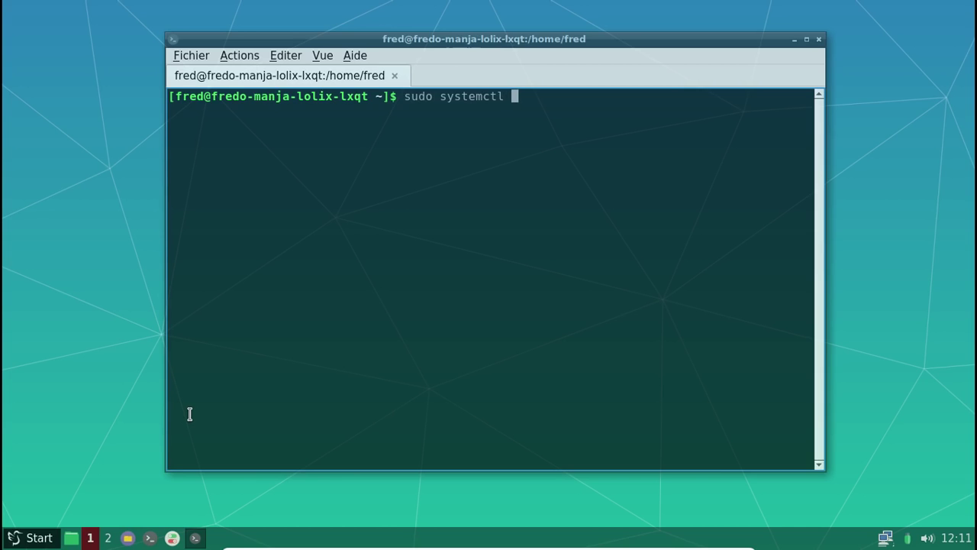
key("BackSpace")
key("BackSpace")
type("pd")
key("Return")
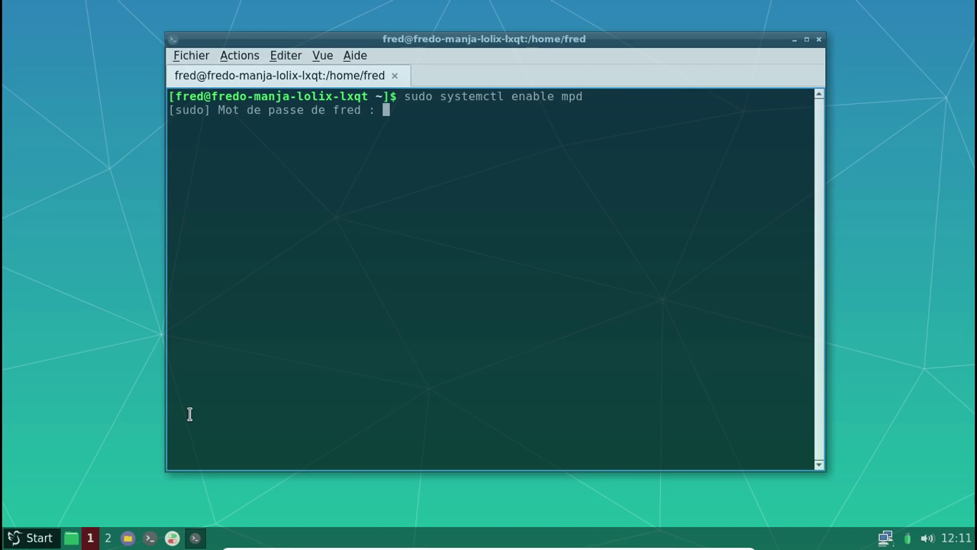
key("Return")
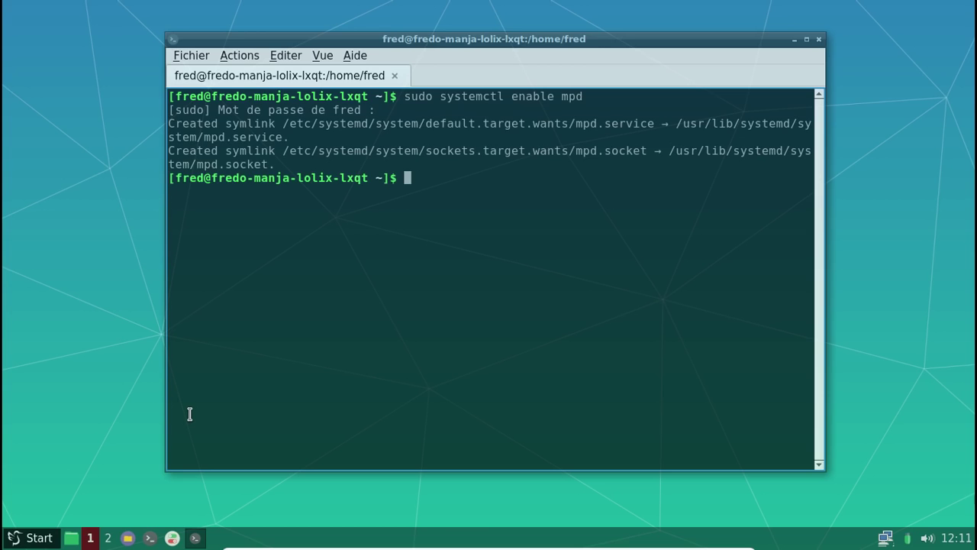
Step: Edit the command to 'sudo systemctl start mpd', run it, and interrupt it with Ctrl+C
key("Up")
key("Left")
key("Left")
key("Left")
key("Left")
key("Left")
key("Left")
key("Left")
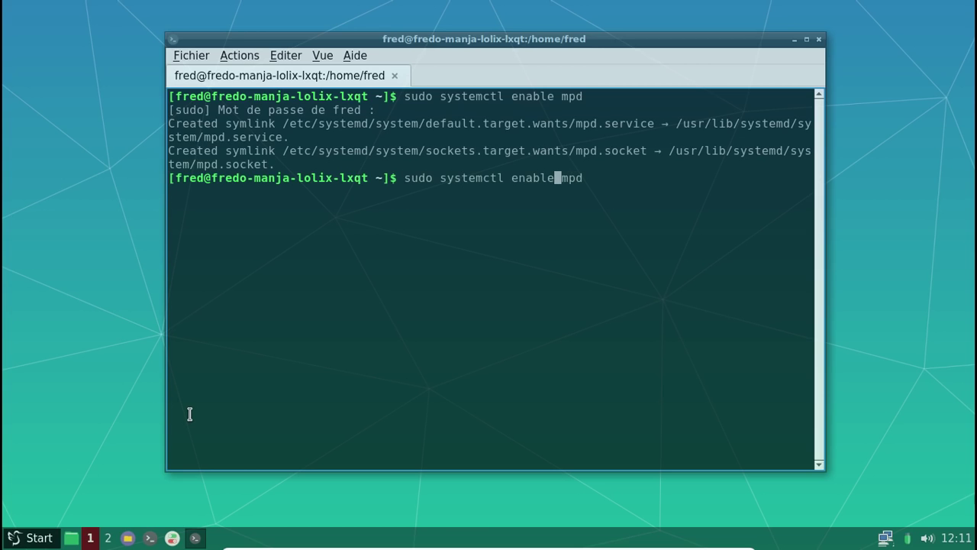
key("BackSpace")
key("BackSpace")
key("BackSpace")
type("start")
key("Return")
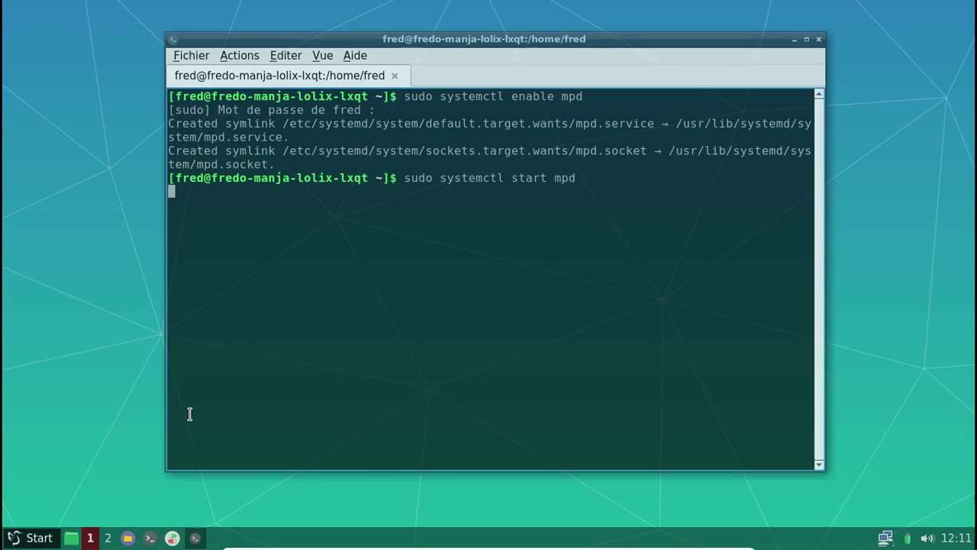
key("Return")
key("ctrl+c")
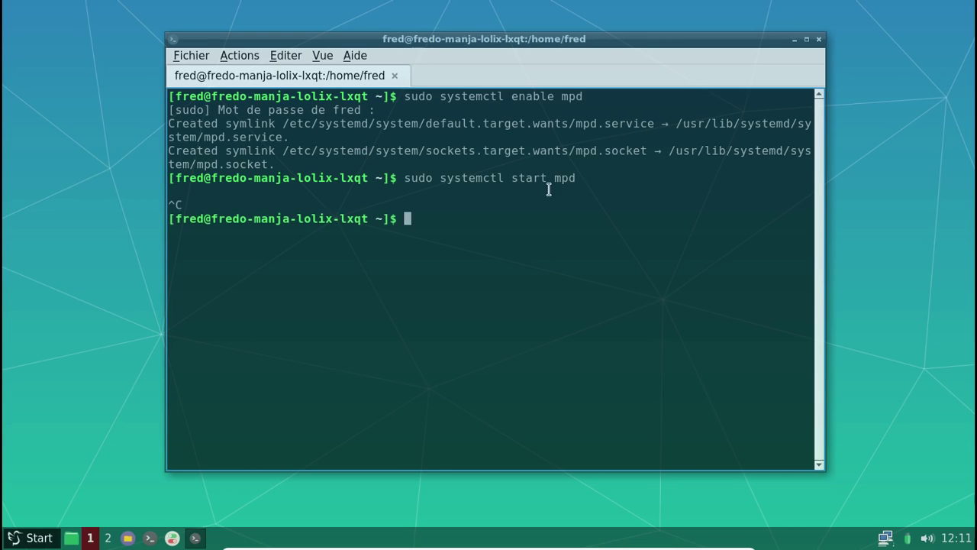
Step: Close the terminal, launch Cantata and step to its connection page and back
left_click(817, 40)
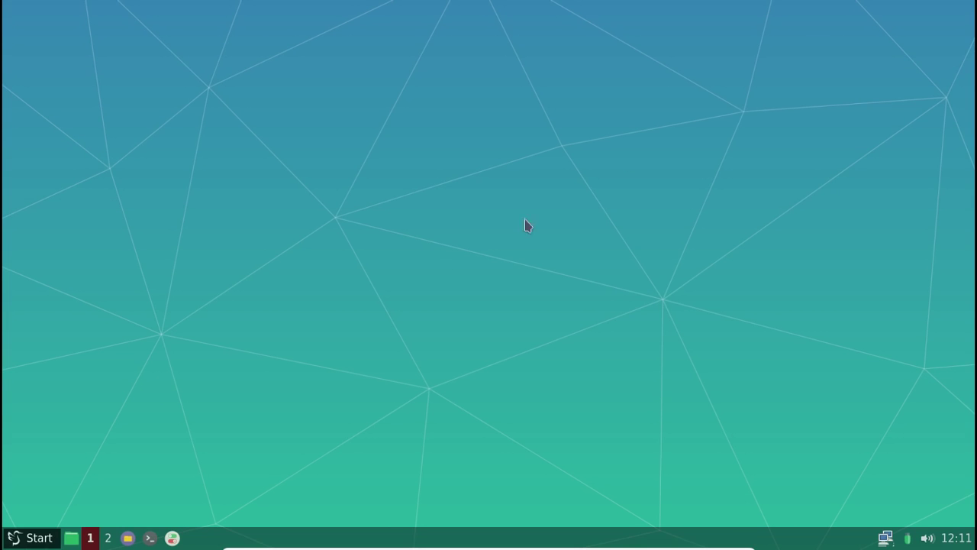
left_click(14, 540)
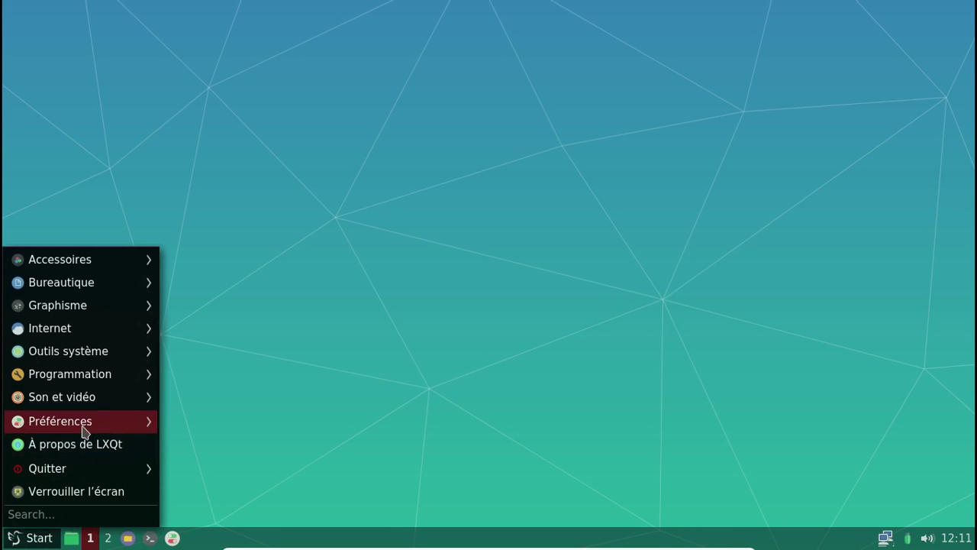
mouse_move(86, 406)
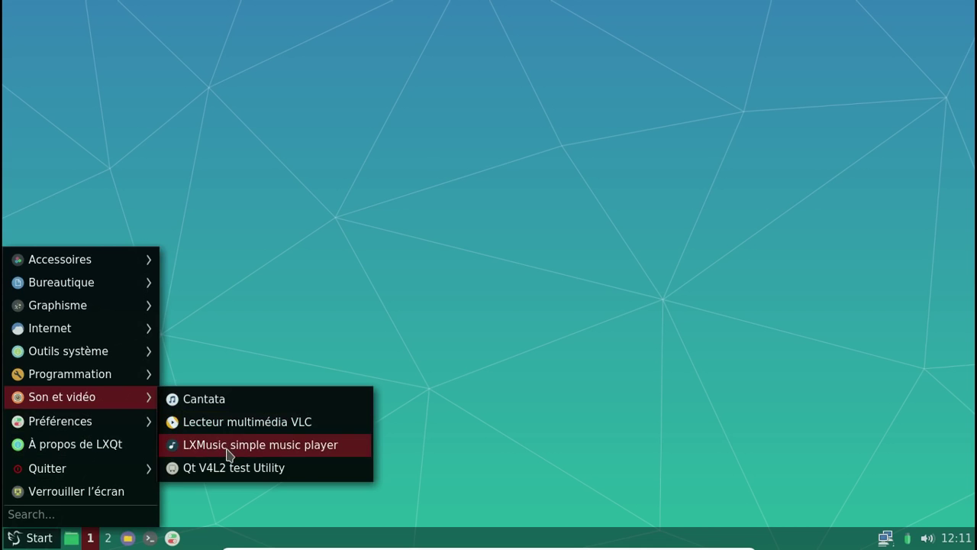
left_click(210, 412)
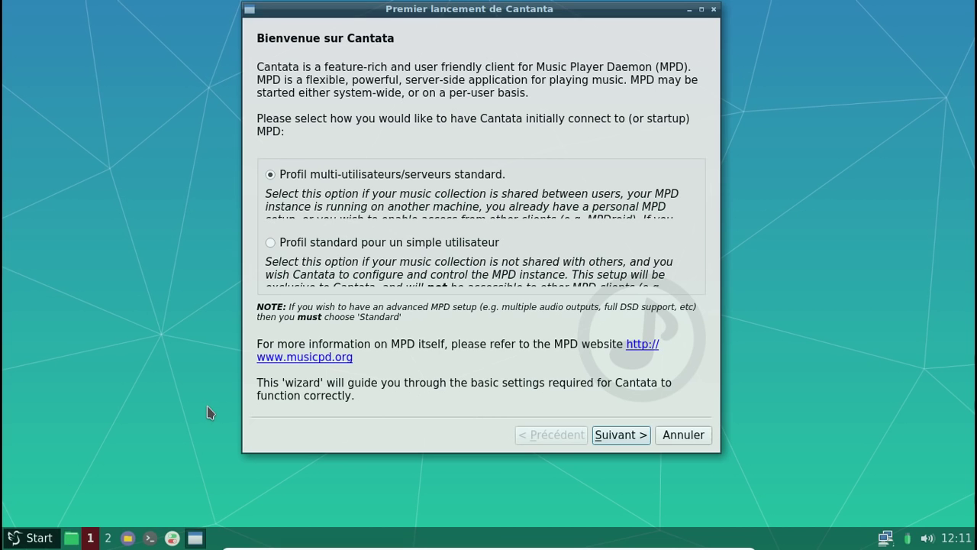
left_click(621, 438)
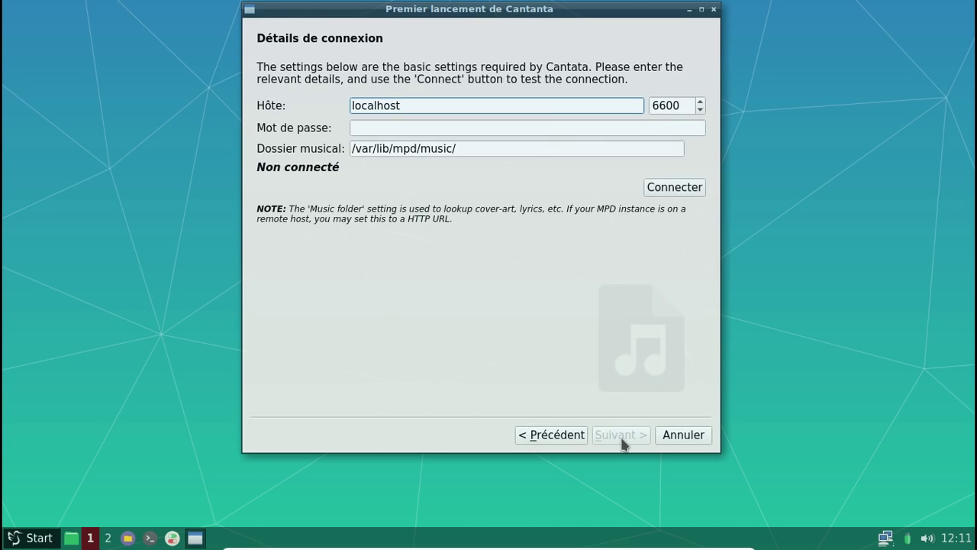
left_click(568, 436)
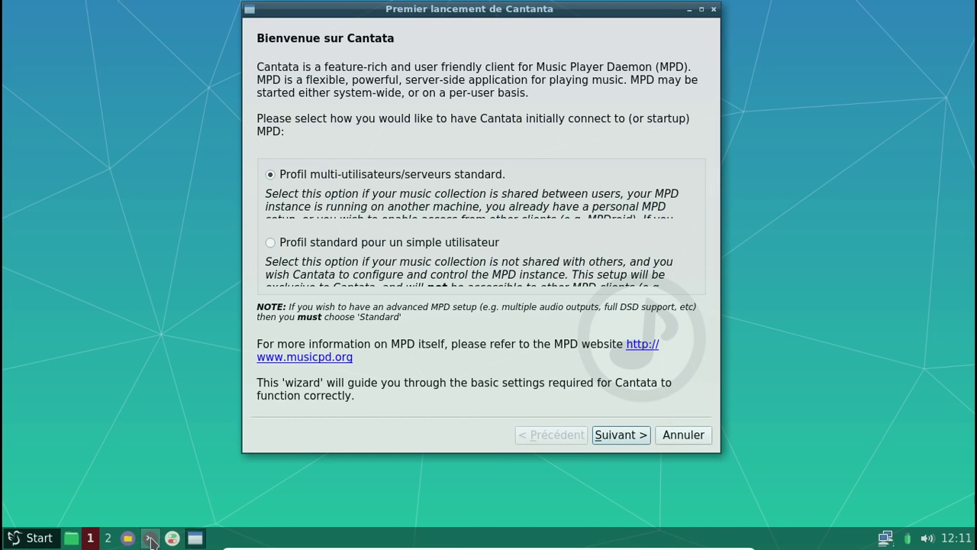
Step: Start the mpd service with 'sudo systemctl start mpd' in a terminal
left_click(151, 539)
key("Up")
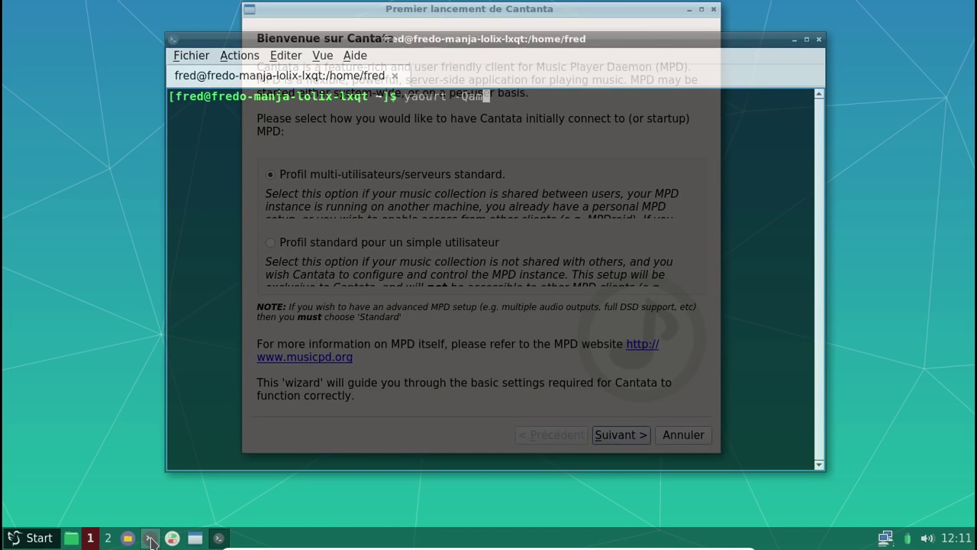
key("Down")
type("sudo systemc")
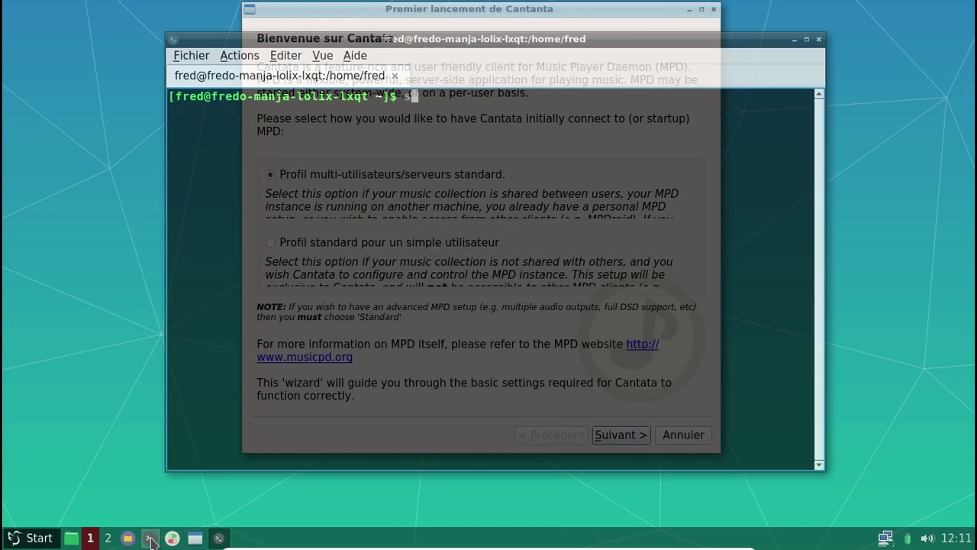
type("tl start mpd")
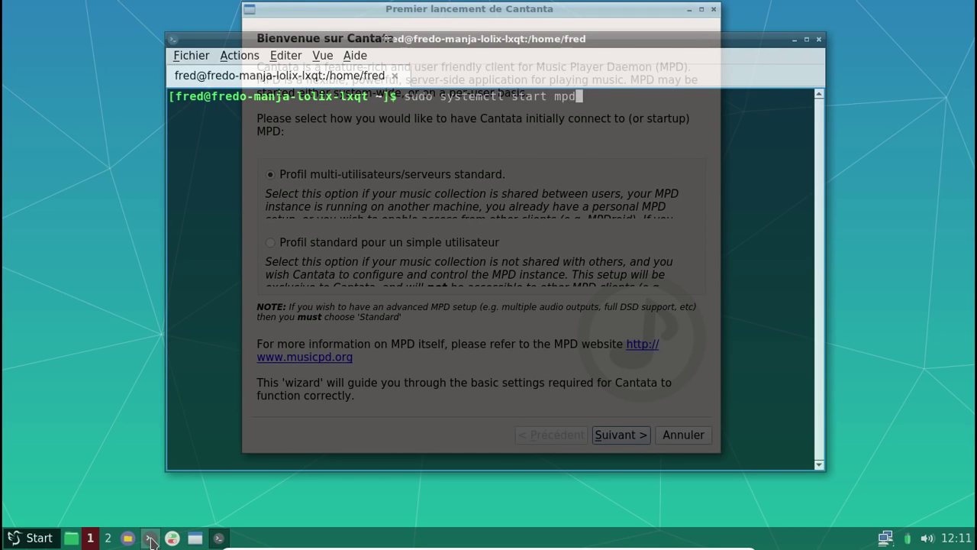
key("Return")
key("Return")
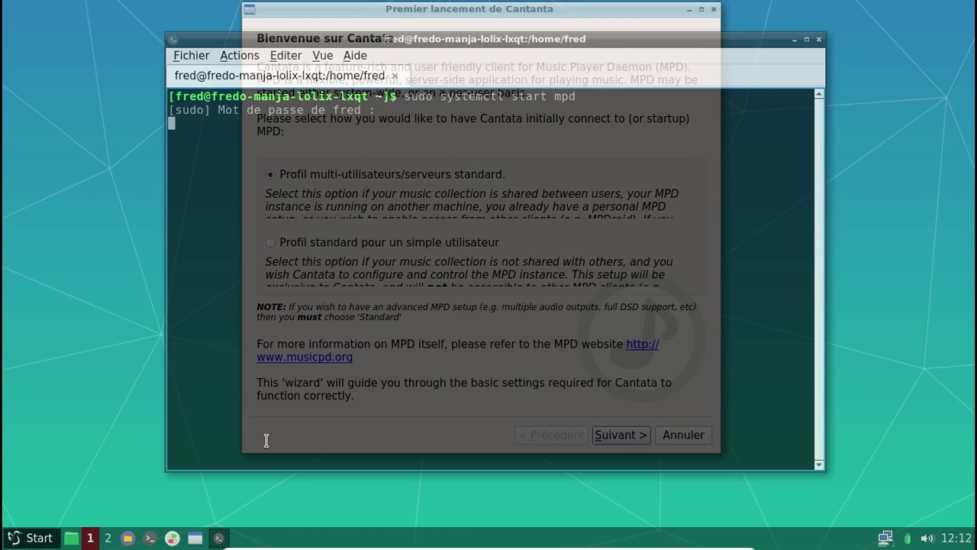
left_click(794, 39)
Step: Finish Cantata's setup wizard using the standard single-user profile (Profil standard)
left_click(271, 243)
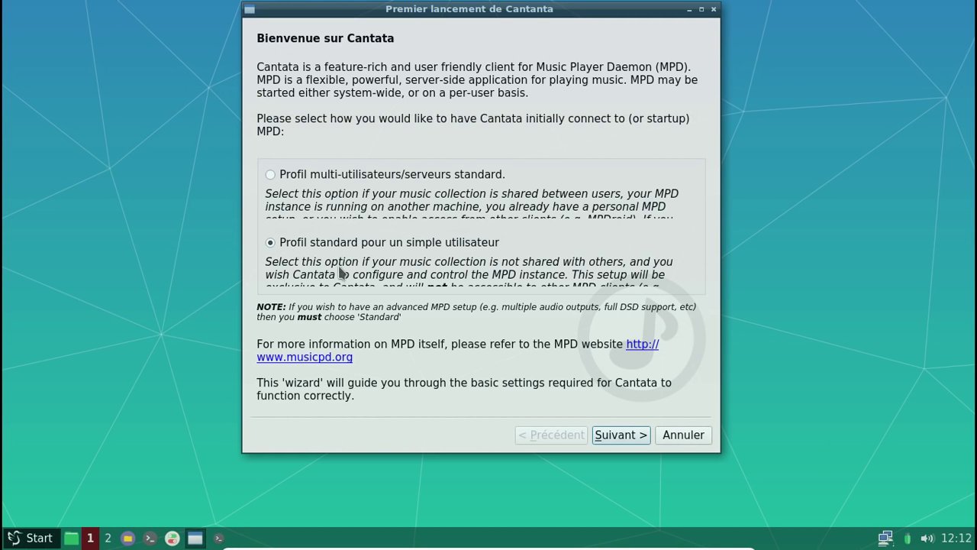
left_click(620, 435)
left_click(628, 438)
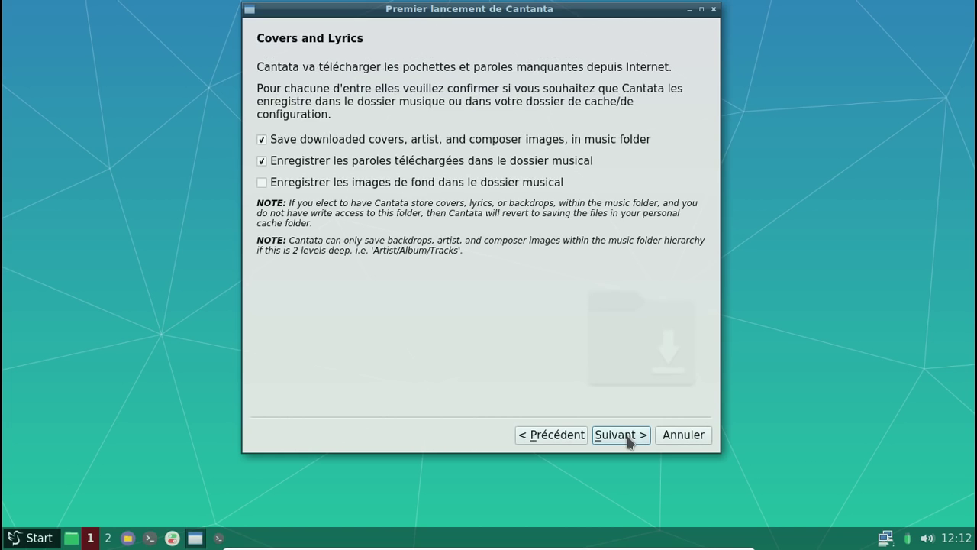
left_click(628, 438)
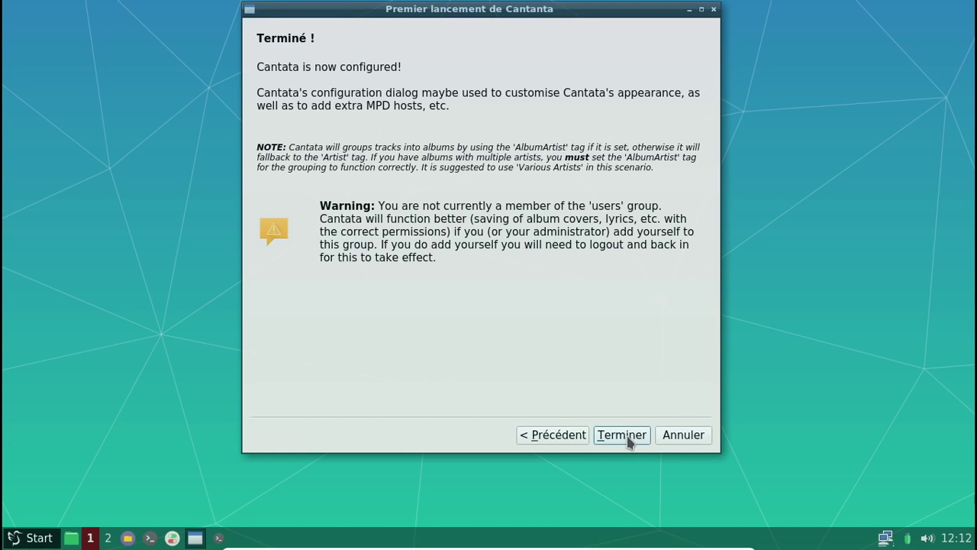
left_click(623, 435)
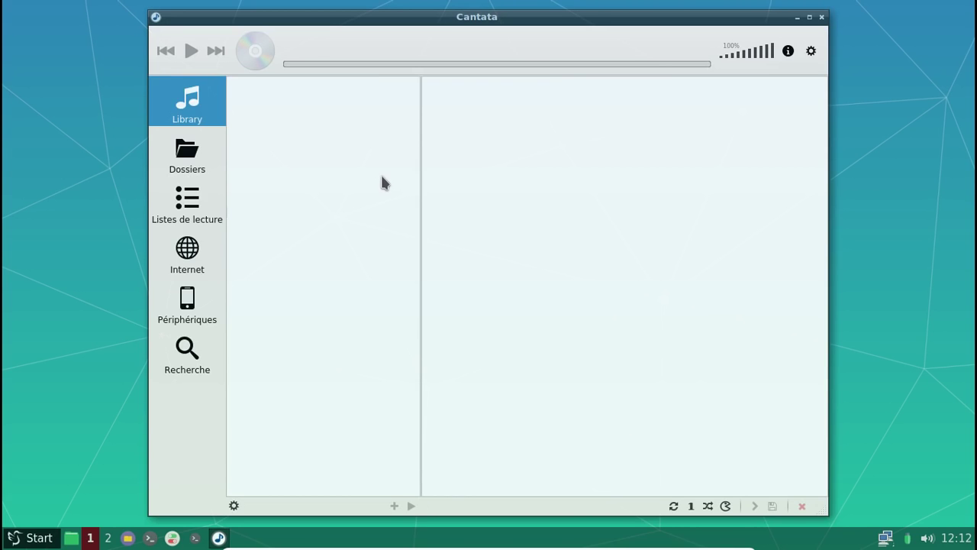
Step: View Cantata's About information, dismiss it, and quit Cantata
left_click(811, 51)
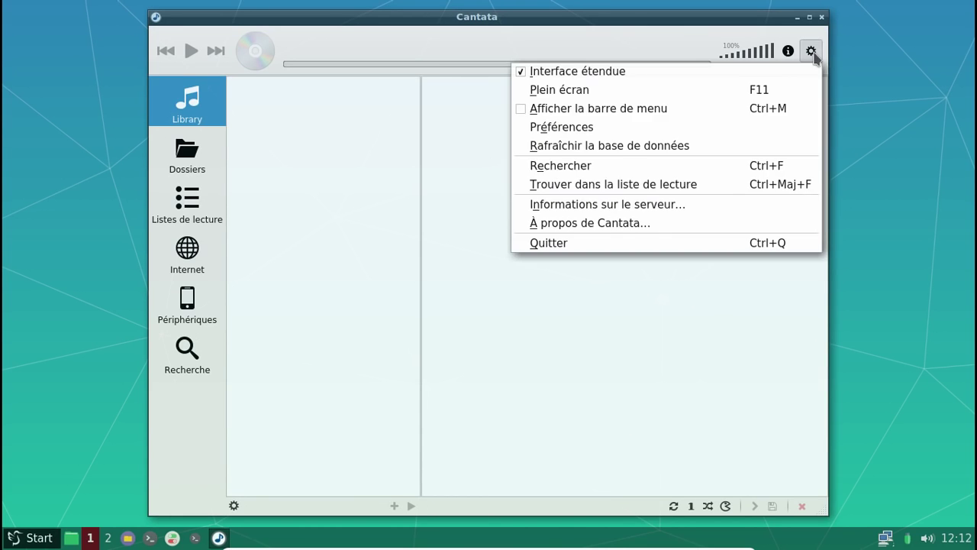
left_click(689, 222)
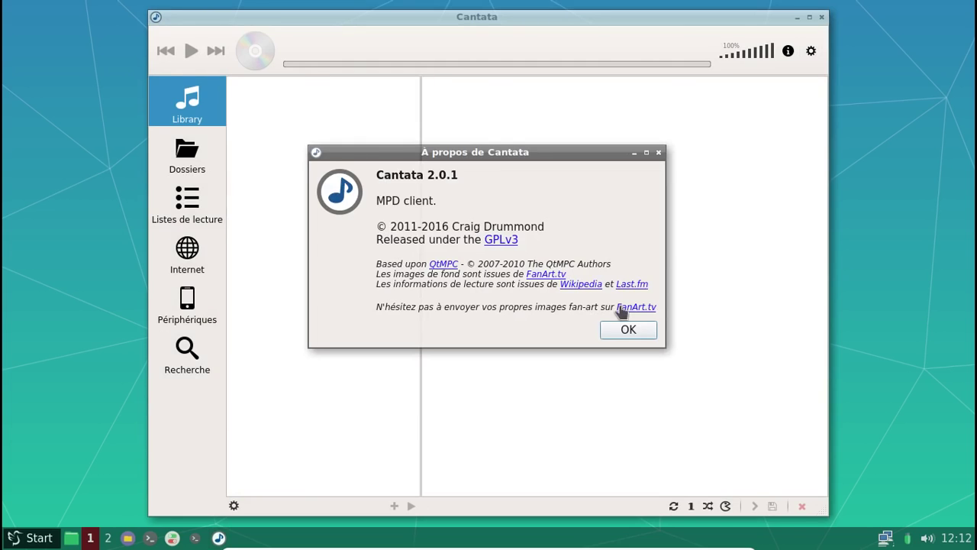
left_click(624, 330)
left_click(821, 17)
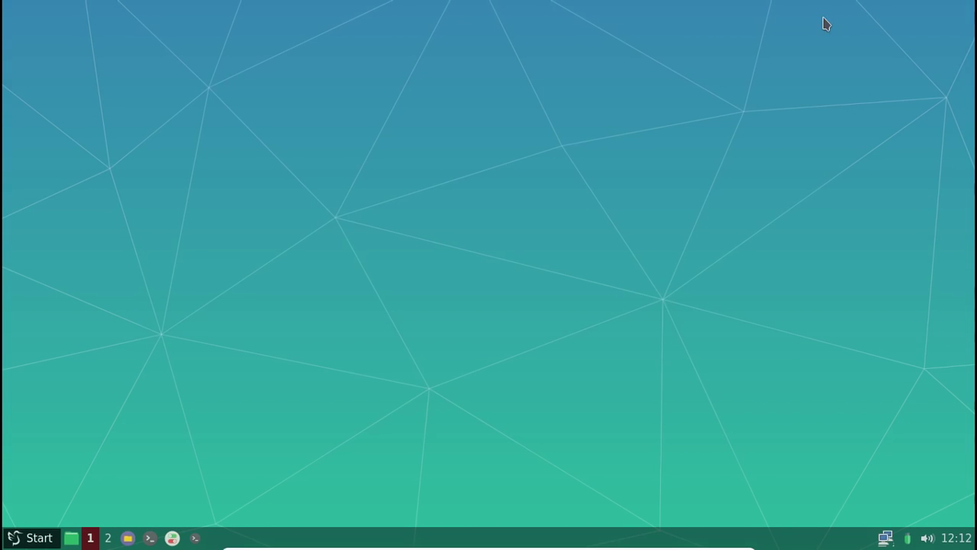
Step: Browse the Start menu categories and launch qps from Outils système
left_click(14, 537)
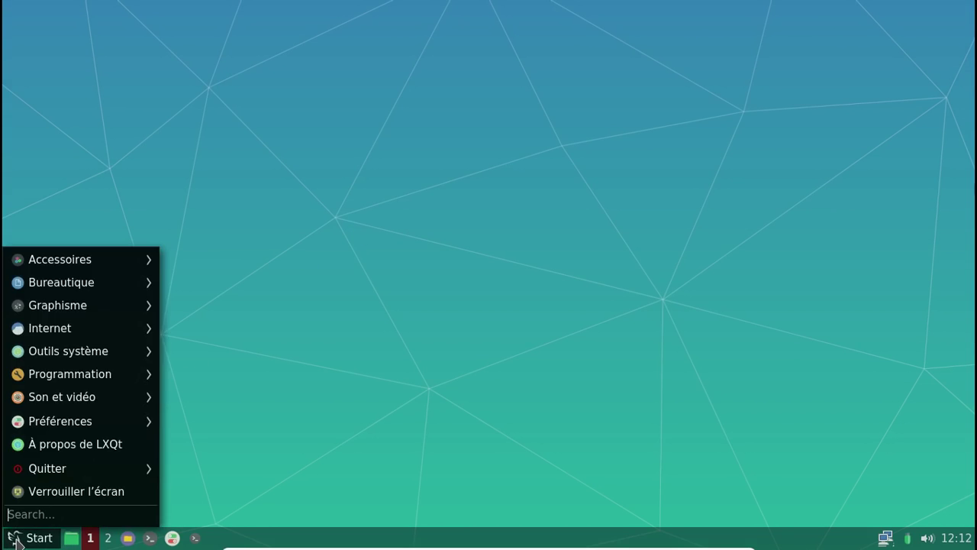
mouse_move(67, 468)
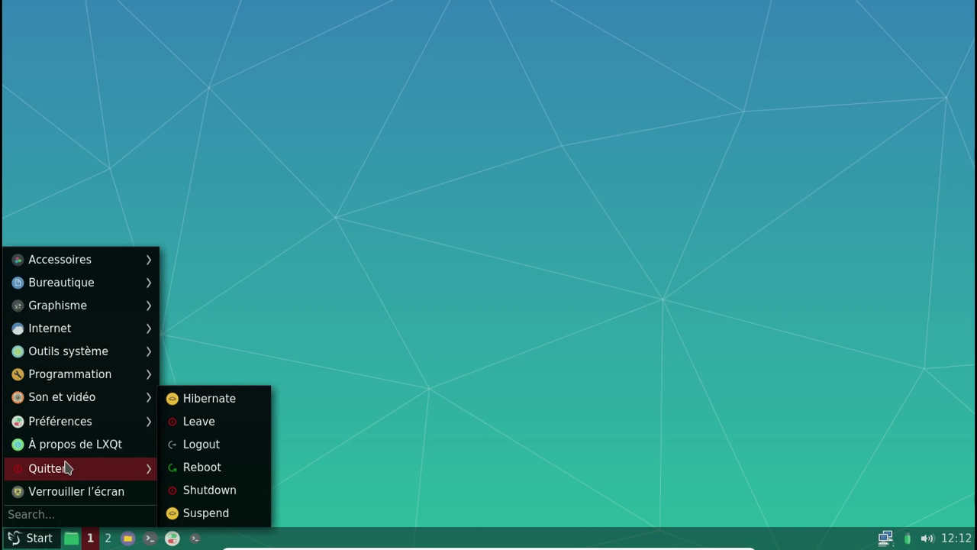
mouse_move(63, 433)
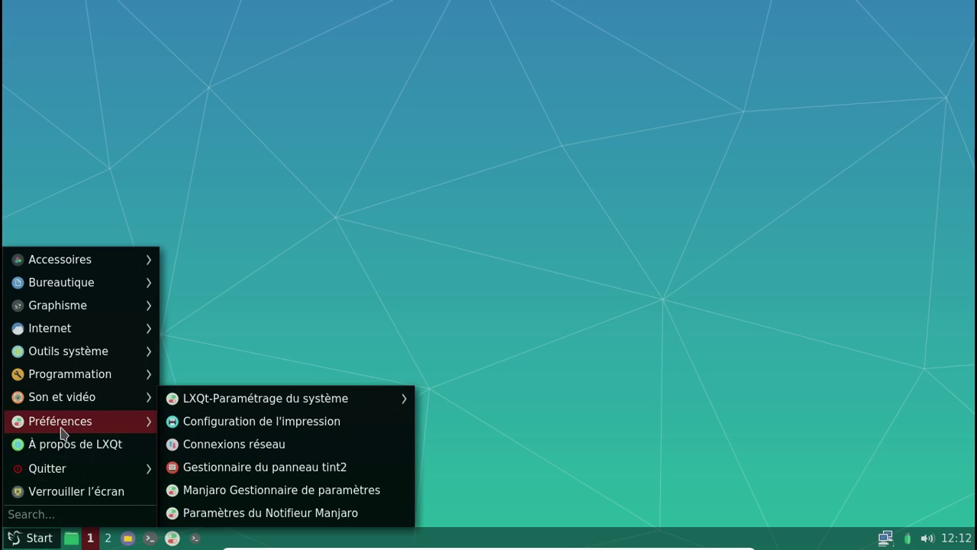
mouse_move(75, 334)
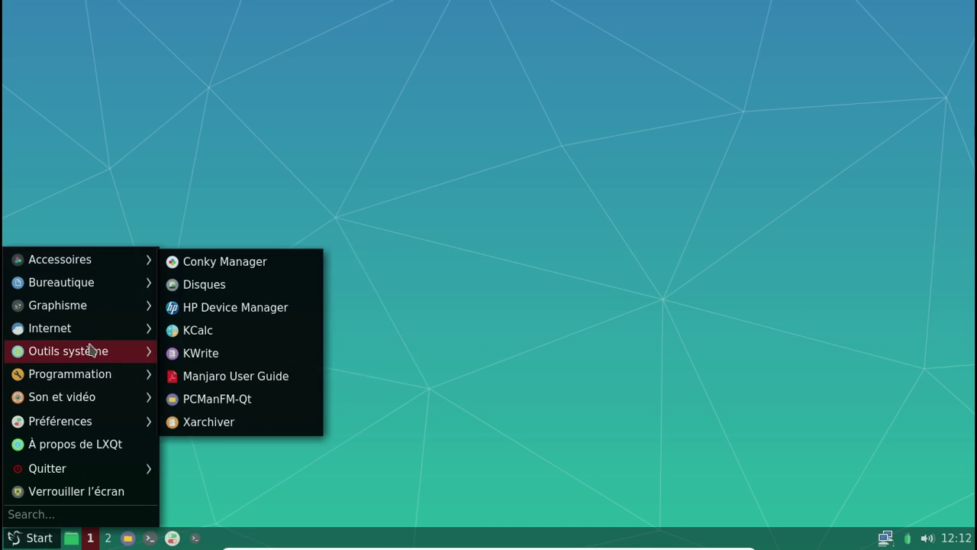
mouse_move(108, 336)
mouse_move(110, 356)
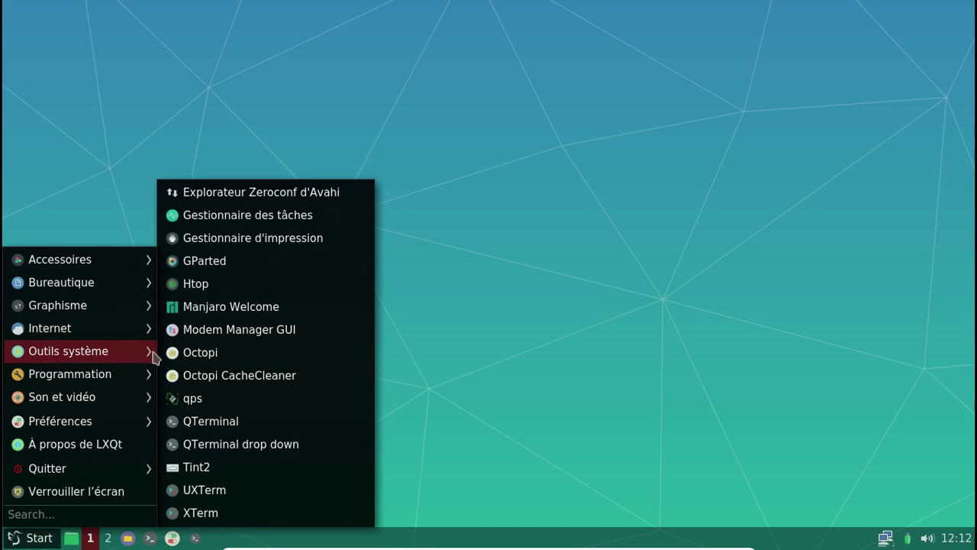
left_click(193, 397)
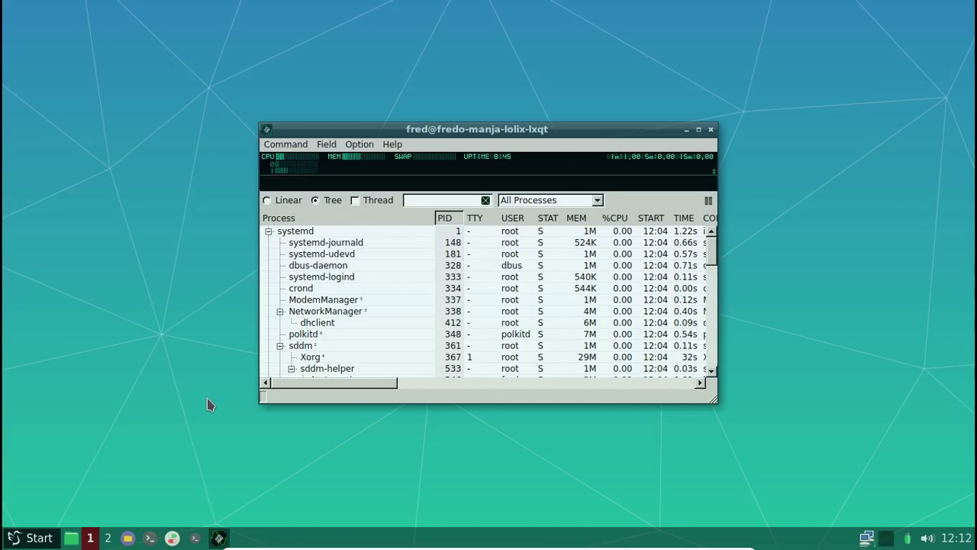
Step: Filter the qps process list to 'Your Processes', then close qps
mouse_move(359, 164)
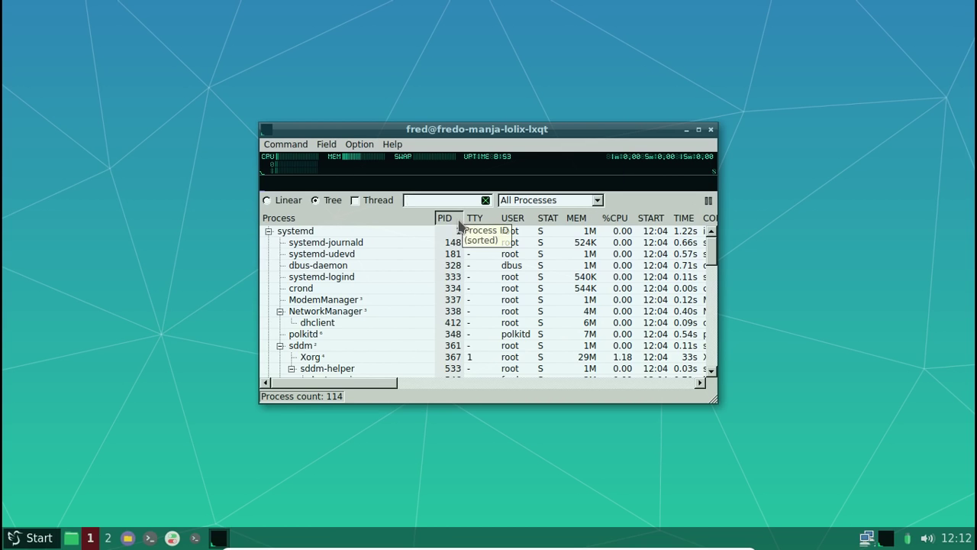
scroll(399, 258, "down", 10)
scroll(399, 256, "up", 10)
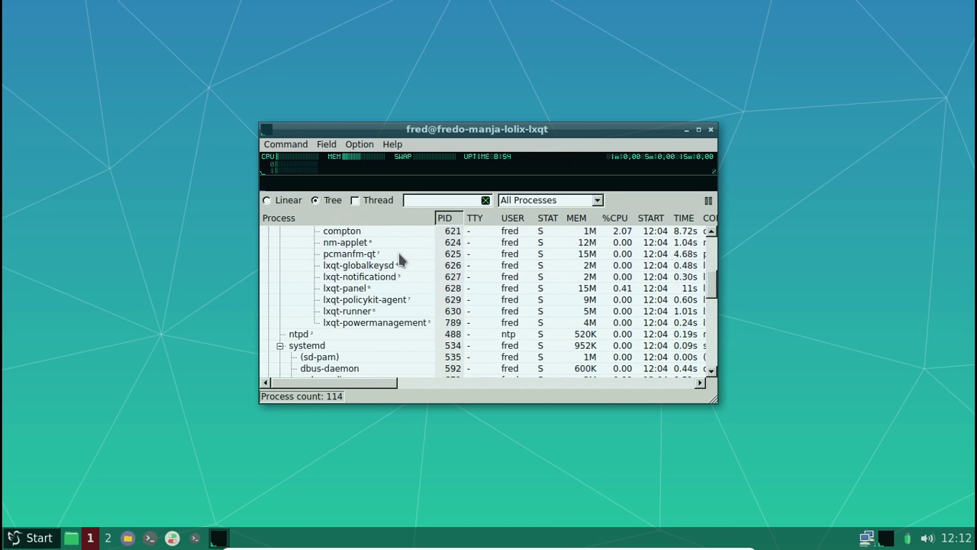
left_click(598, 200)
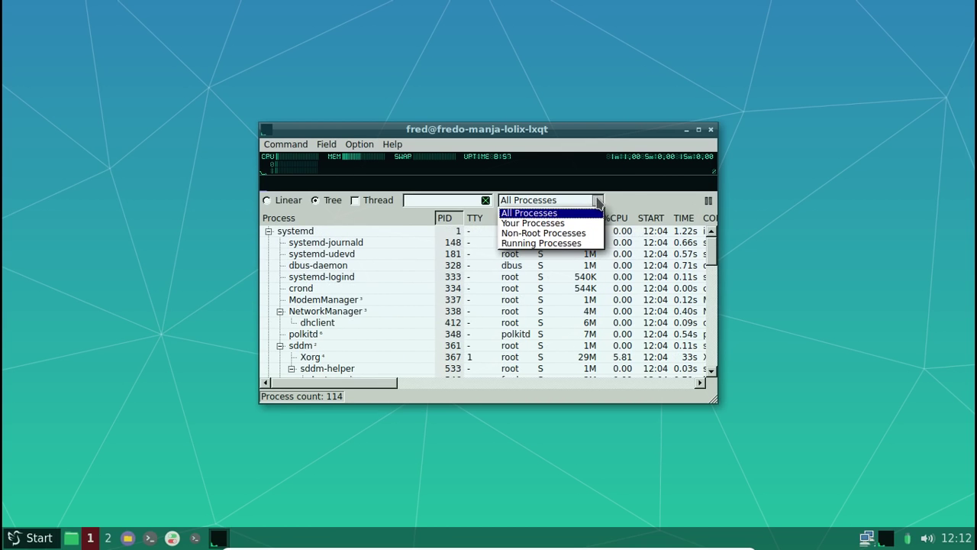
left_click(569, 223)
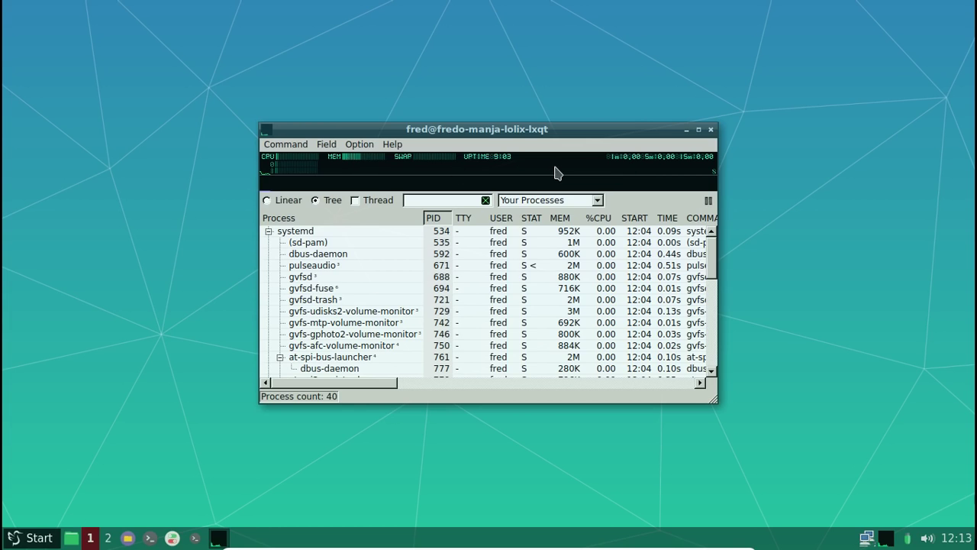
left_click(710, 130)
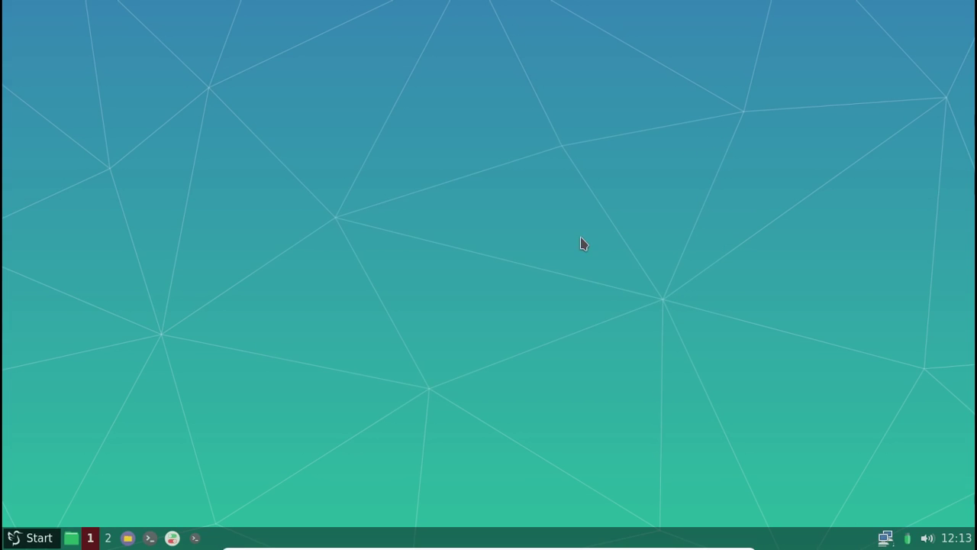
Step: Close the leftover terminal and browse the application menu's categories toward Outils système
left_click(195, 538)
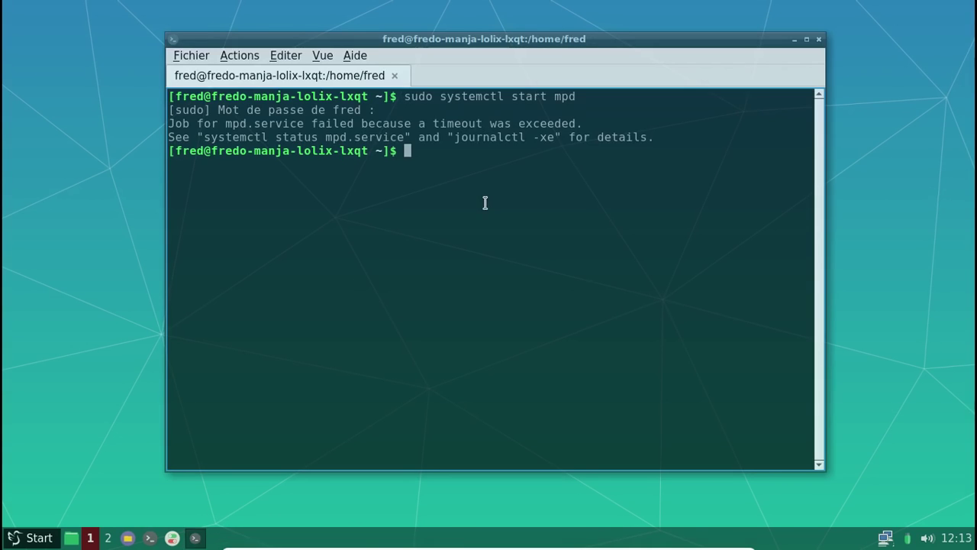
left_click(819, 40)
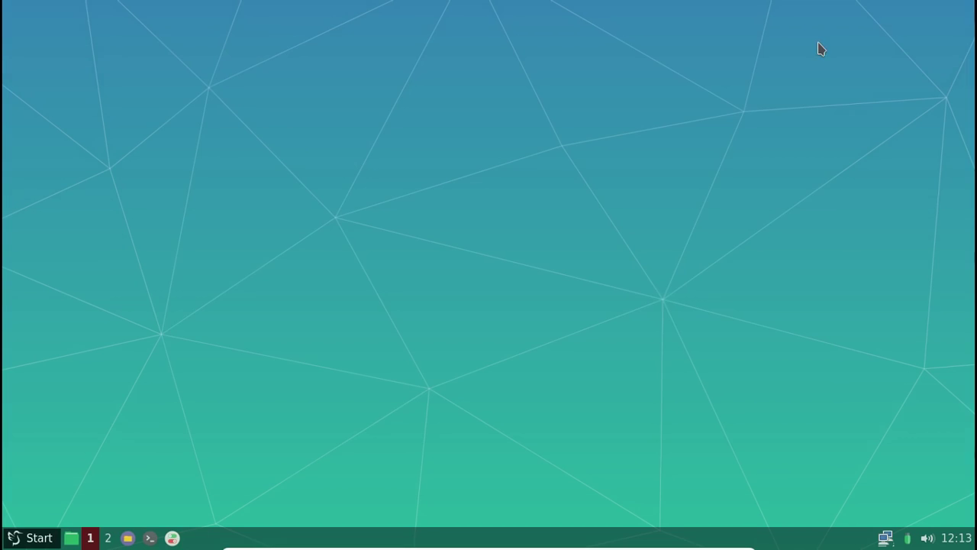
left_click(41, 538)
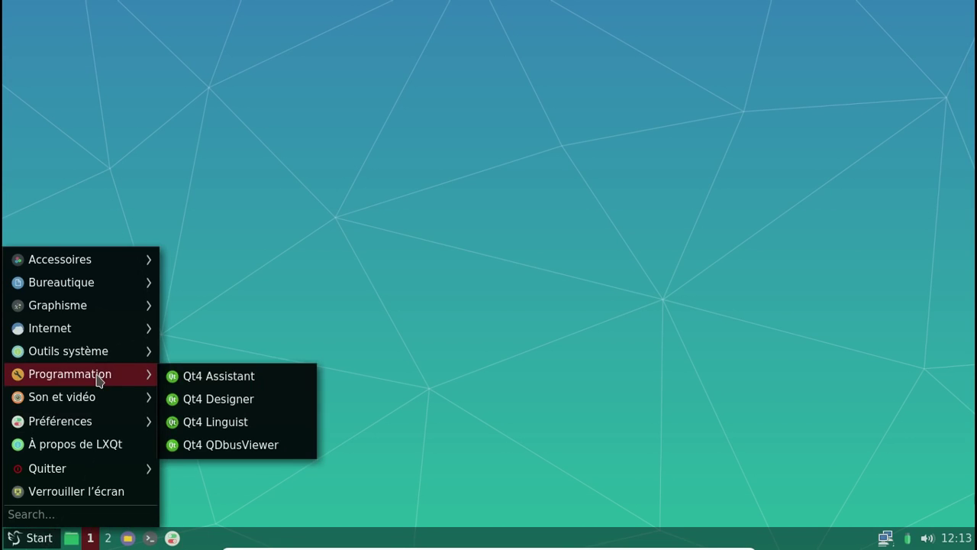
mouse_move(91, 359)
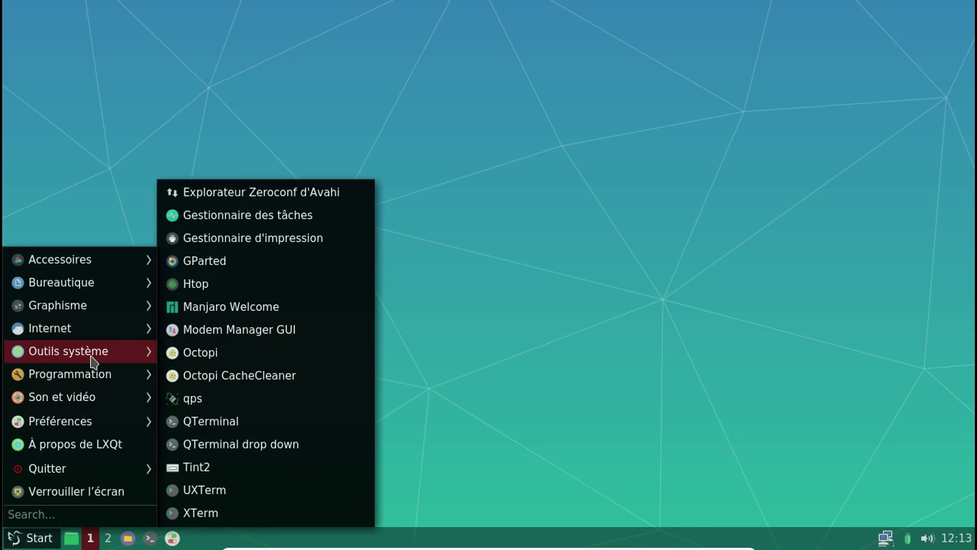
mouse_move(93, 401)
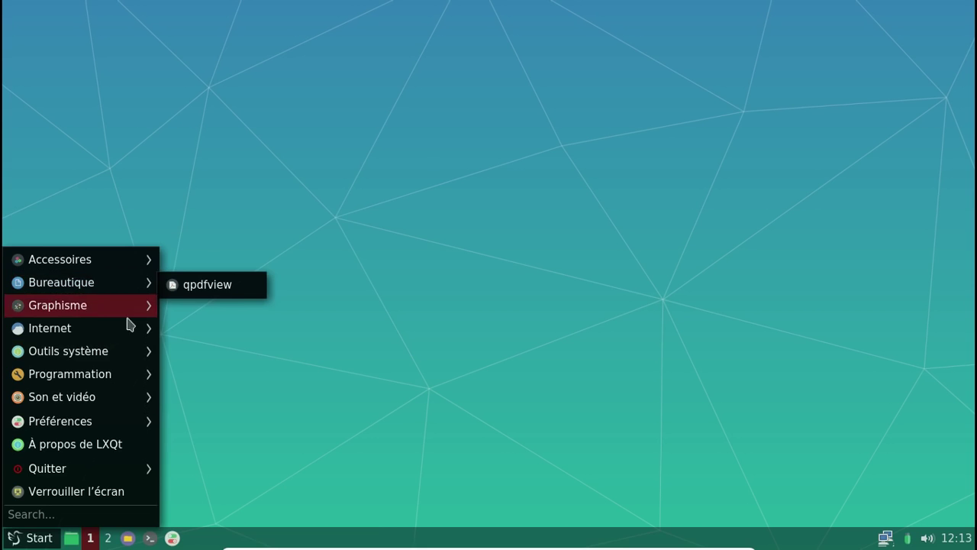
mouse_move(126, 382)
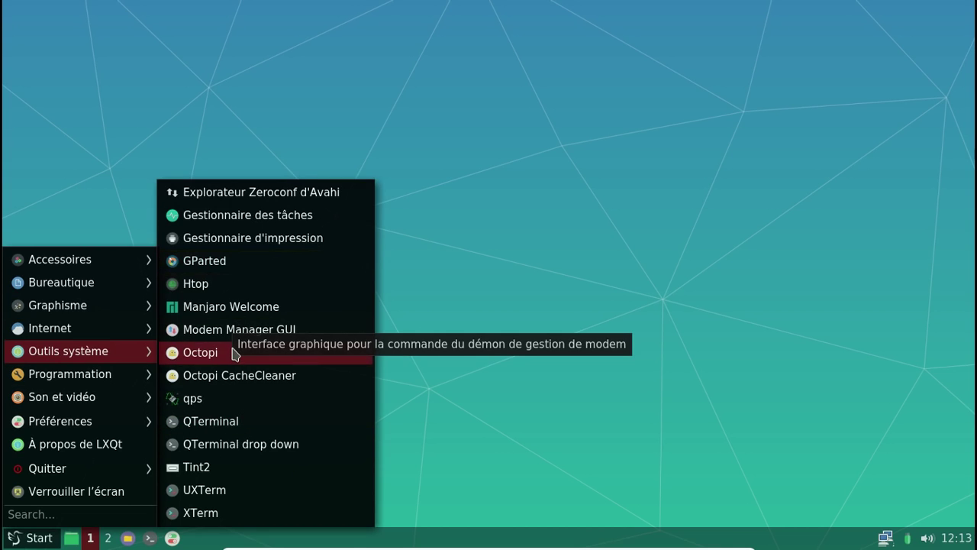
Step: In Octopi, search 'libreof' and mark libreoffice-fresh for installation without optional dependencies
left_click(234, 352)
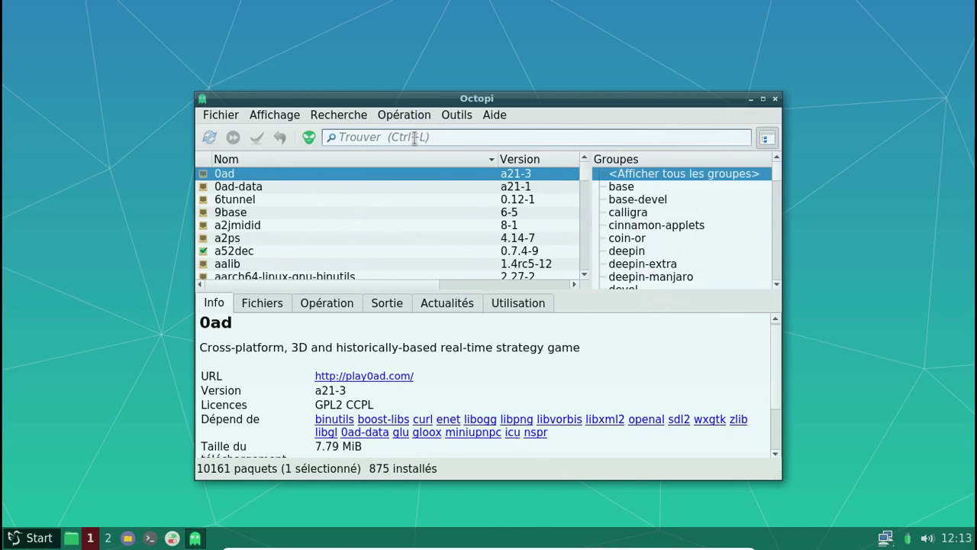
type("o")
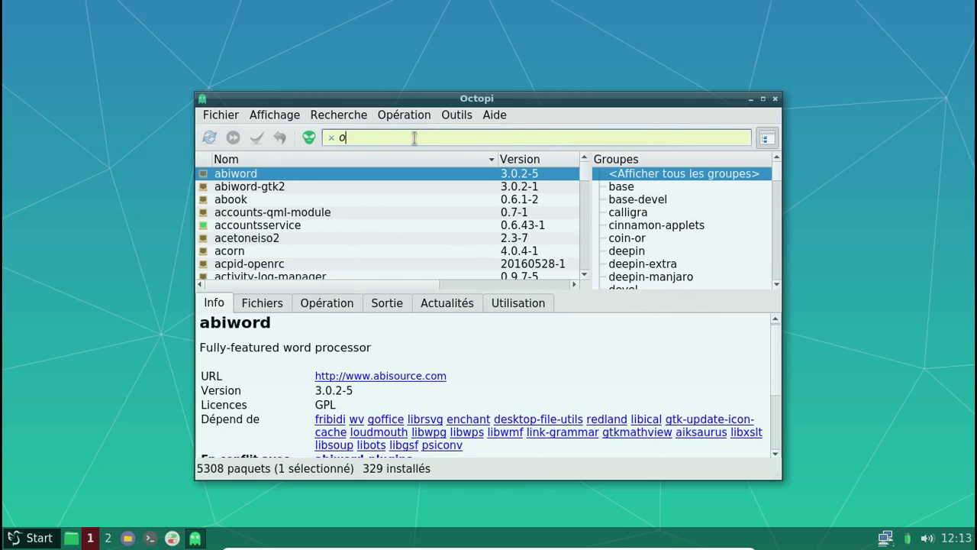
type("ctopi")
key("BackSpace")
key("BackSpace")
key("BackSpace")
key("BackSpace")
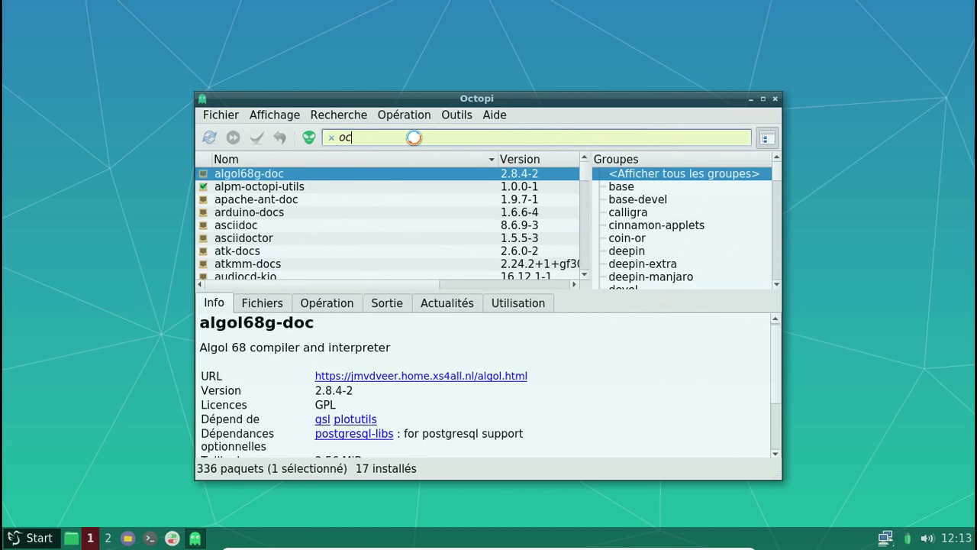
key("BackSpace")
key("BackSpace")
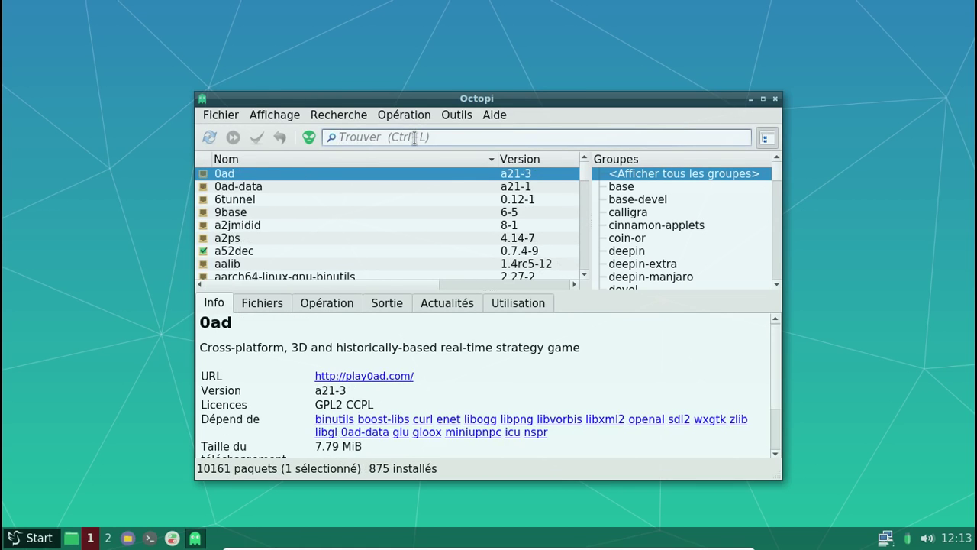
type("l")
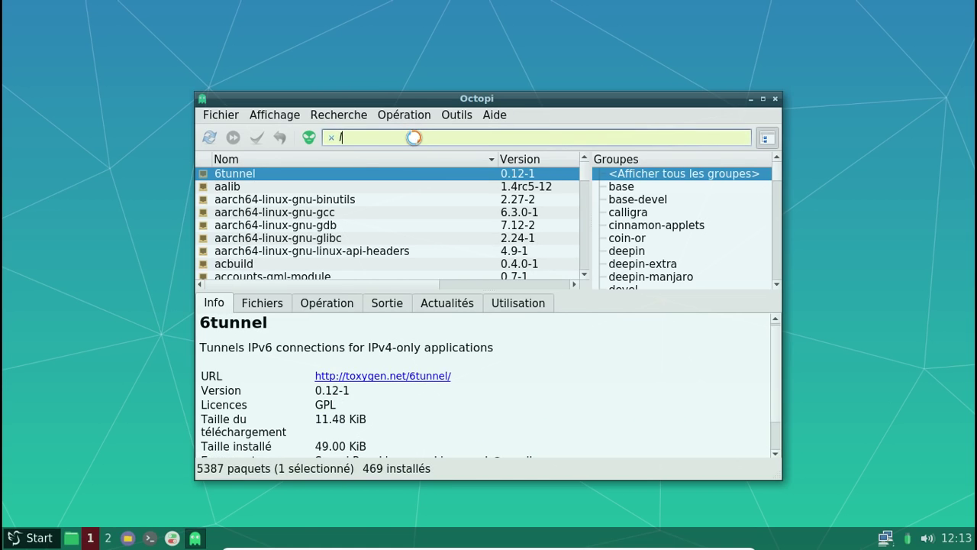
type("ibreof")
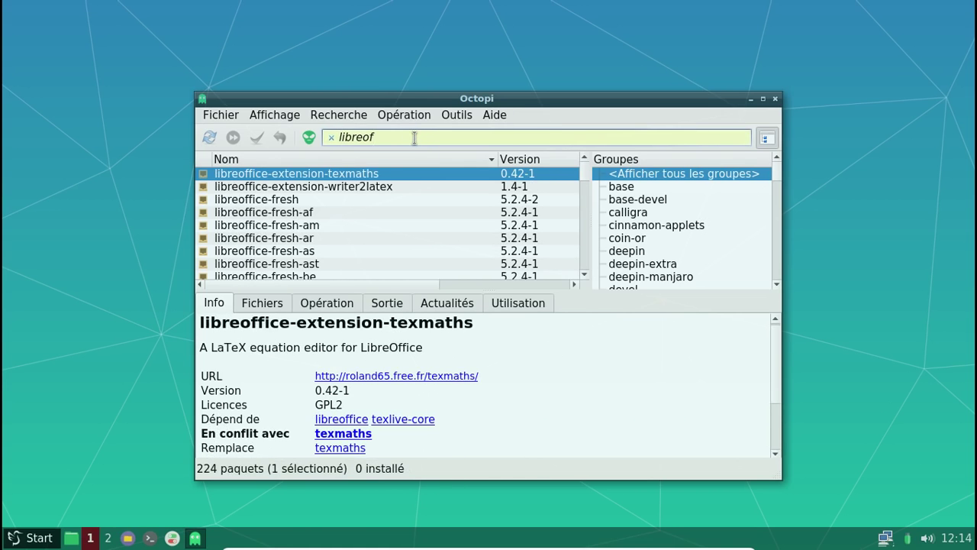
left_click(315, 199)
right_click(315, 200)
left_click(340, 206)
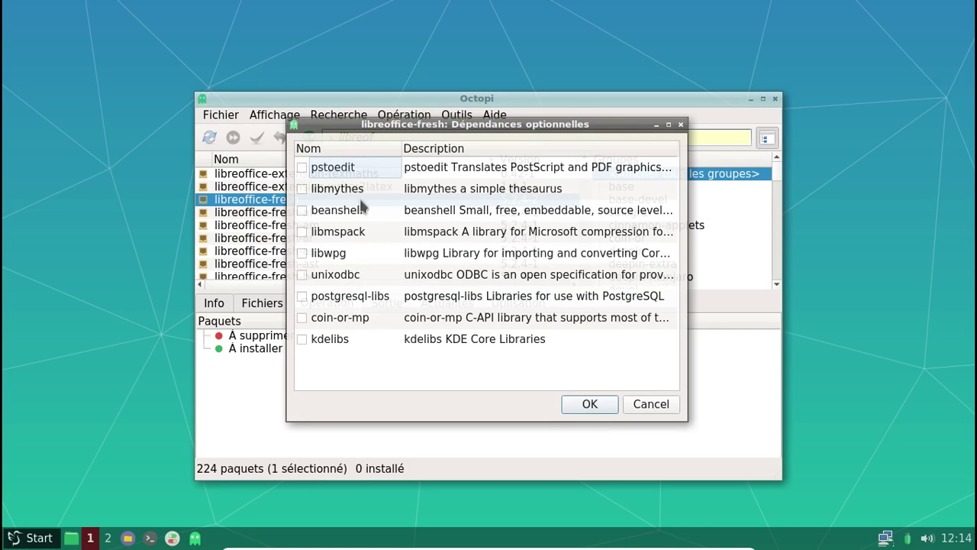
left_click(595, 405)
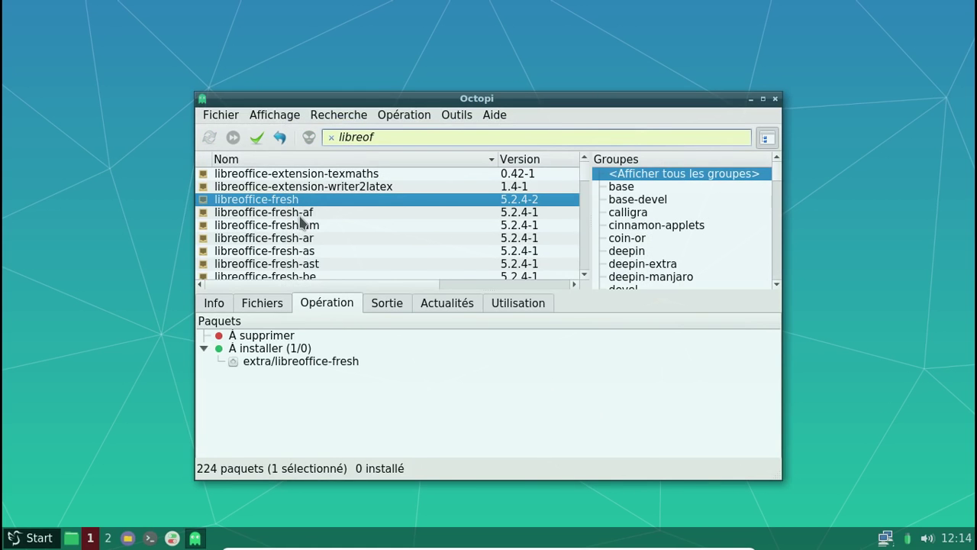
Step: Queue the French pack libreoffice-fresh-fr as well and apply the pending installations
scroll(335, 244, "down", 2)
scroll(347, 241, "down", 8)
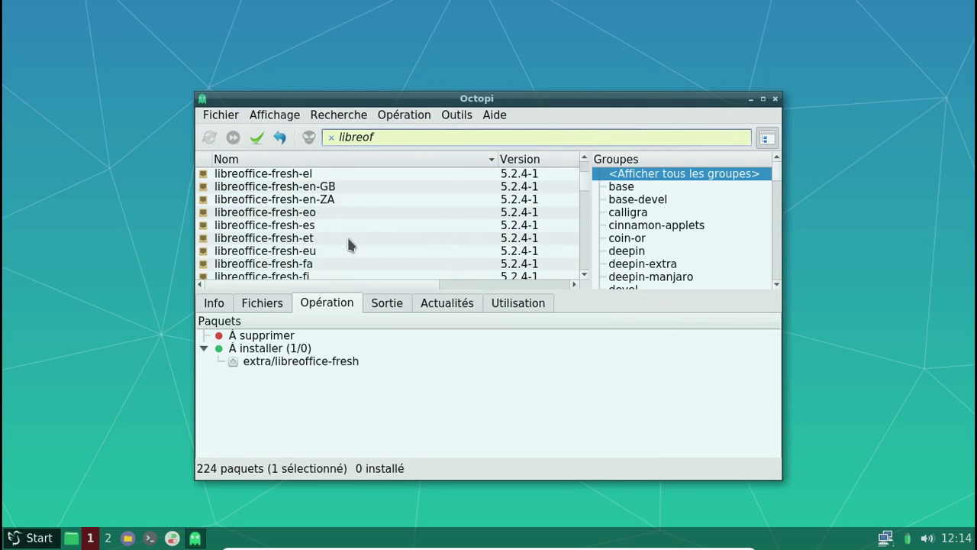
right_click(331, 212)
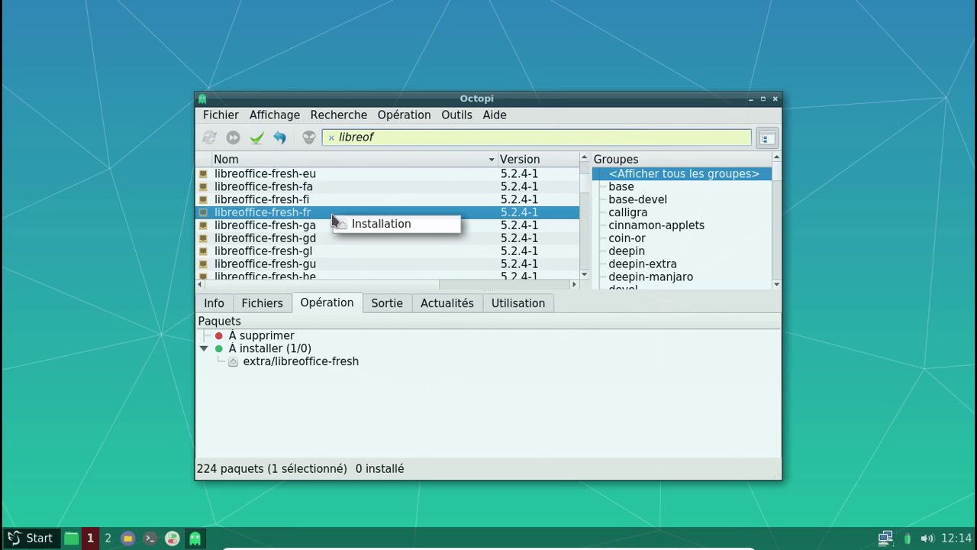
left_click(362, 225)
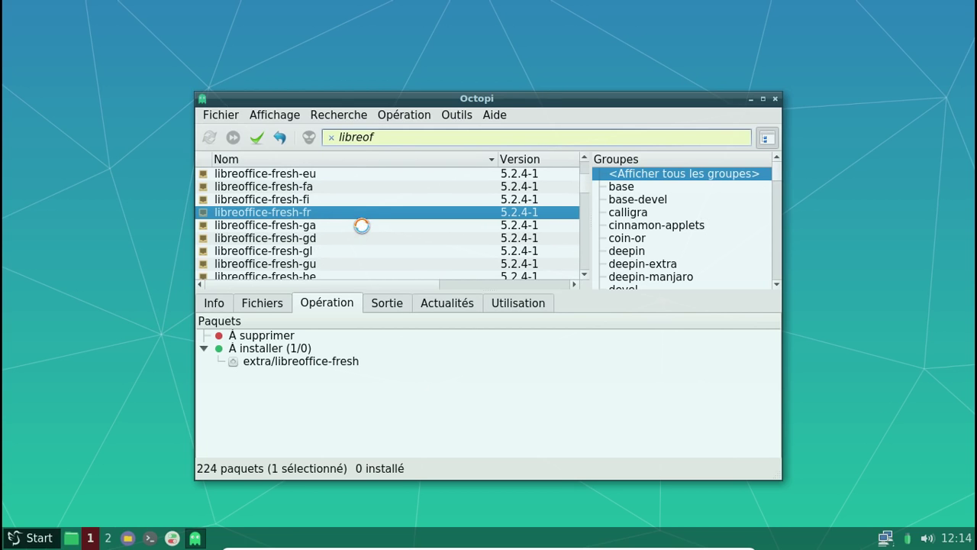
left_click(263, 139)
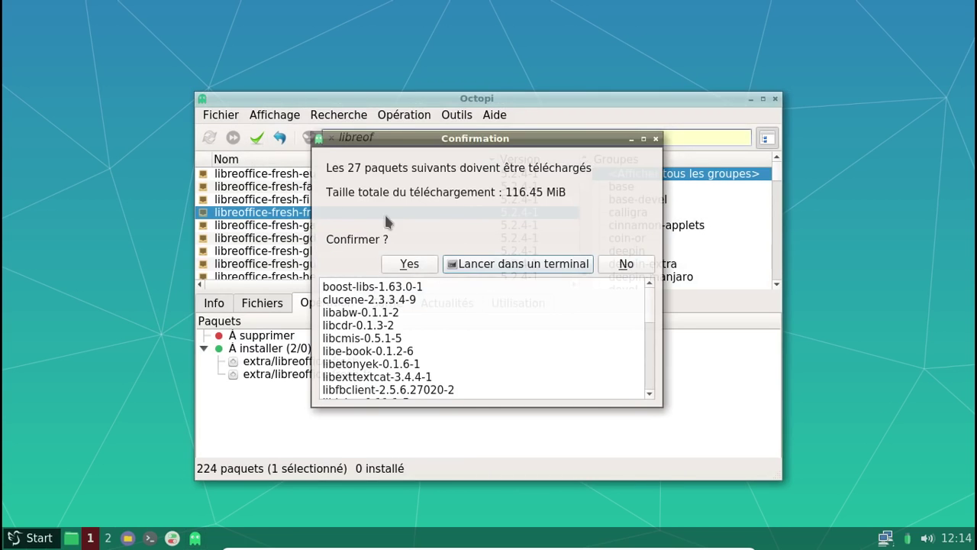
Step: Confirm downloading the 27 packages and authorise with the sudo password
left_click(426, 265)
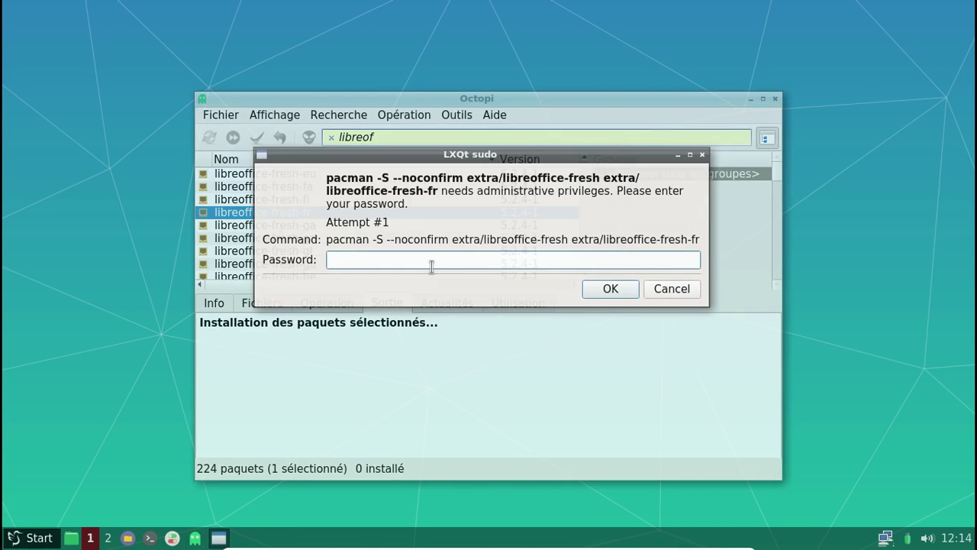
type("********")
key("Return")
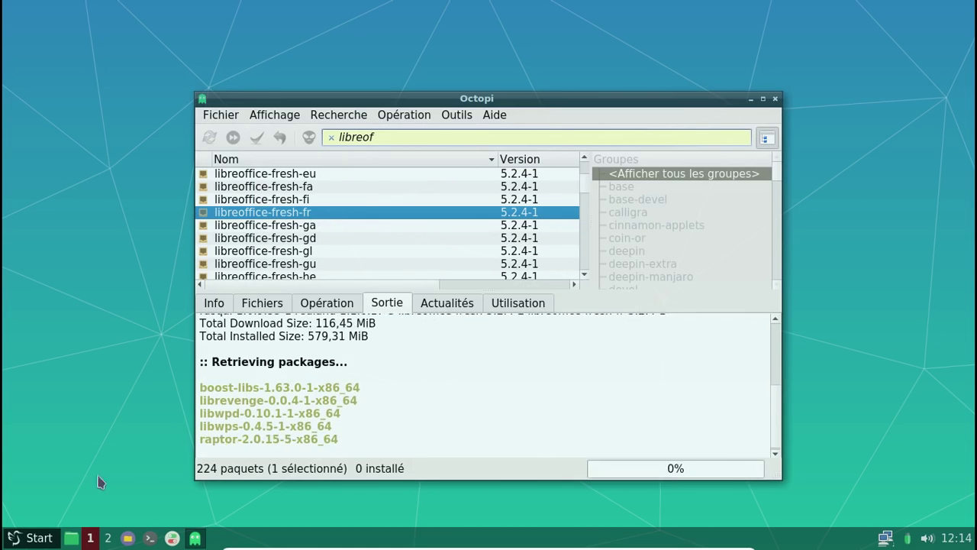
Step: Browse the application menu categories while the download progresses, then close the menu
left_click(42, 535)
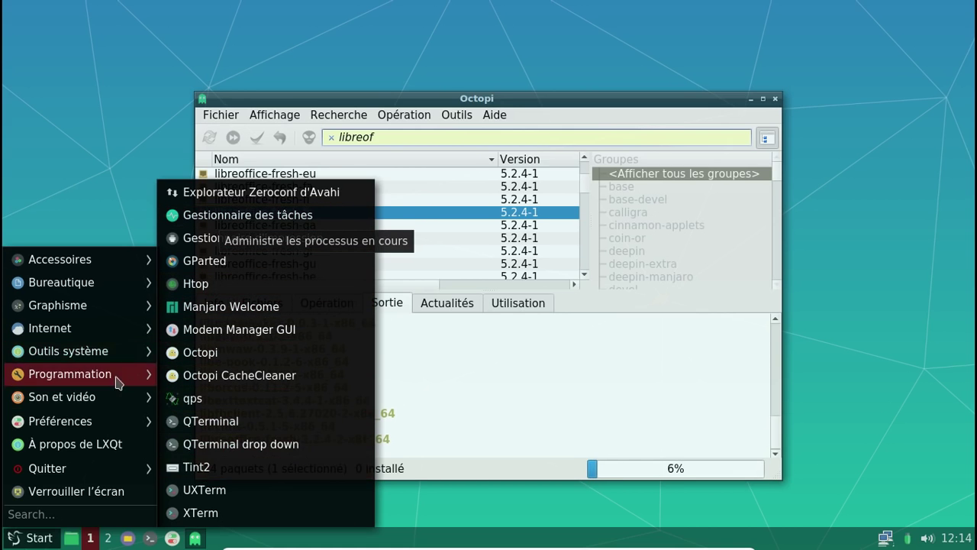
mouse_move(98, 313)
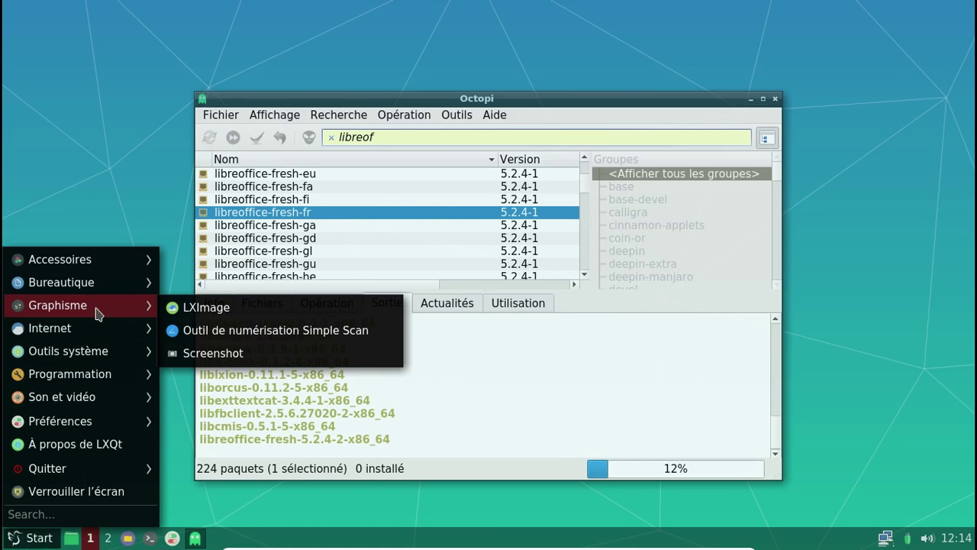
mouse_move(101, 287)
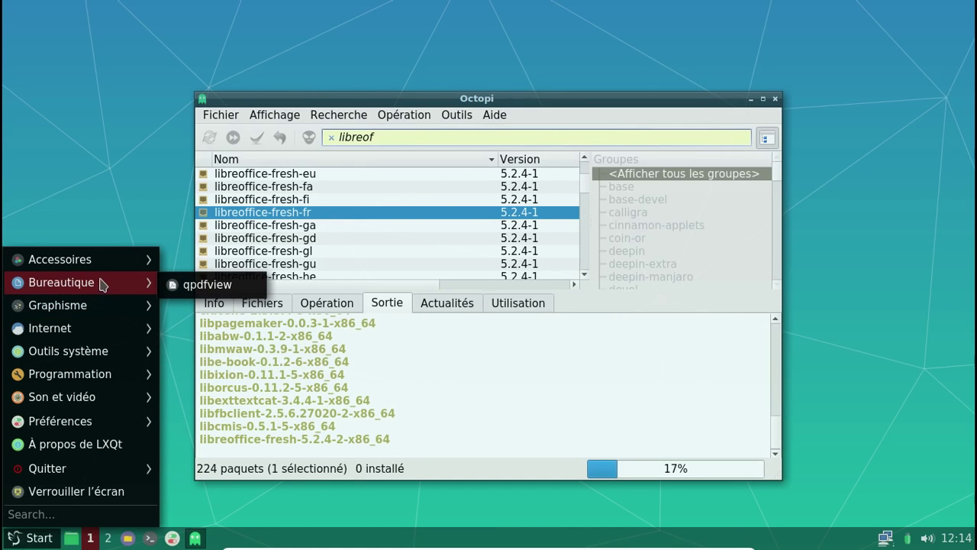
mouse_move(101, 265)
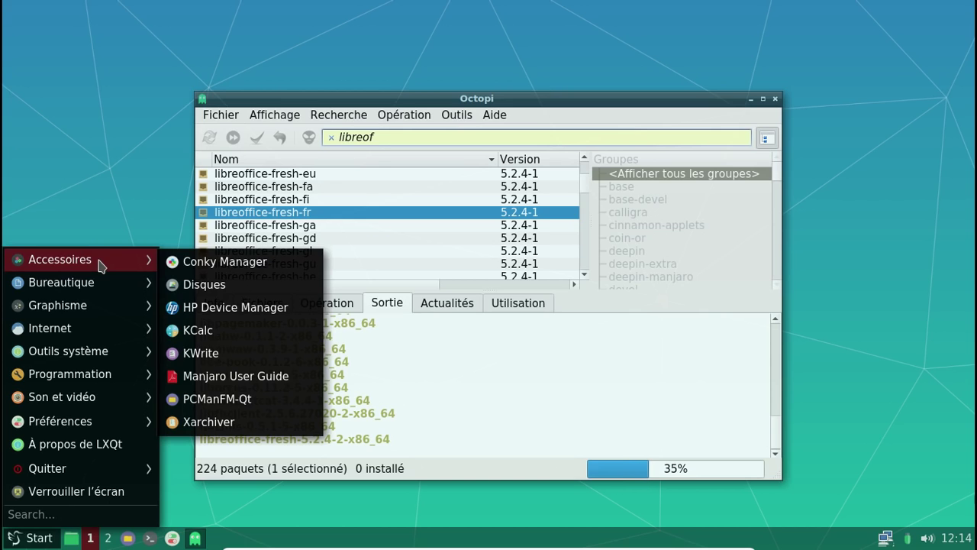
mouse_move(104, 334)
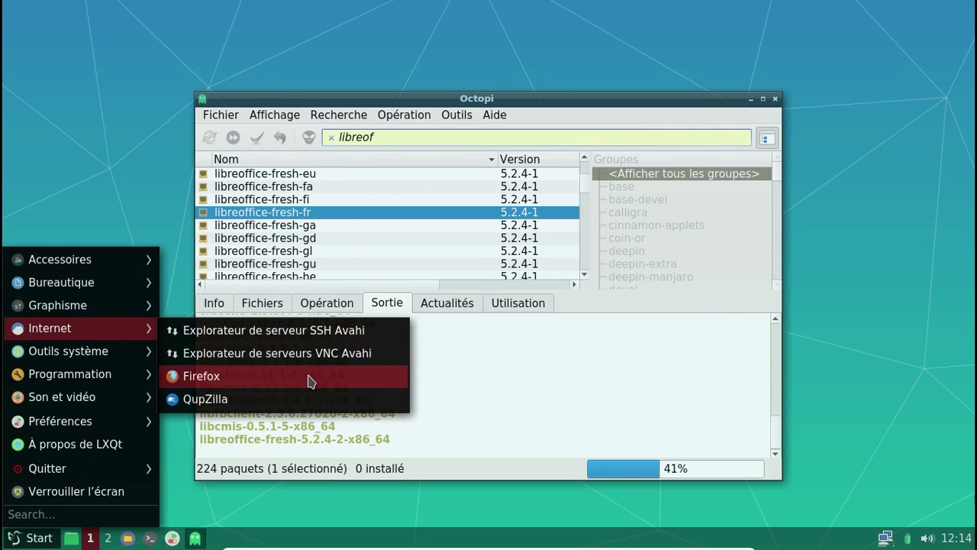
left_click(311, 378)
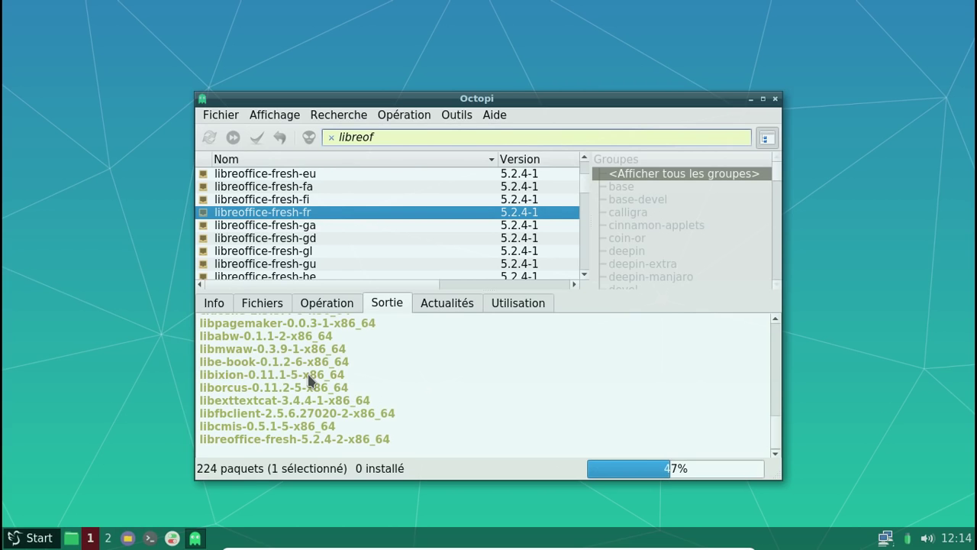
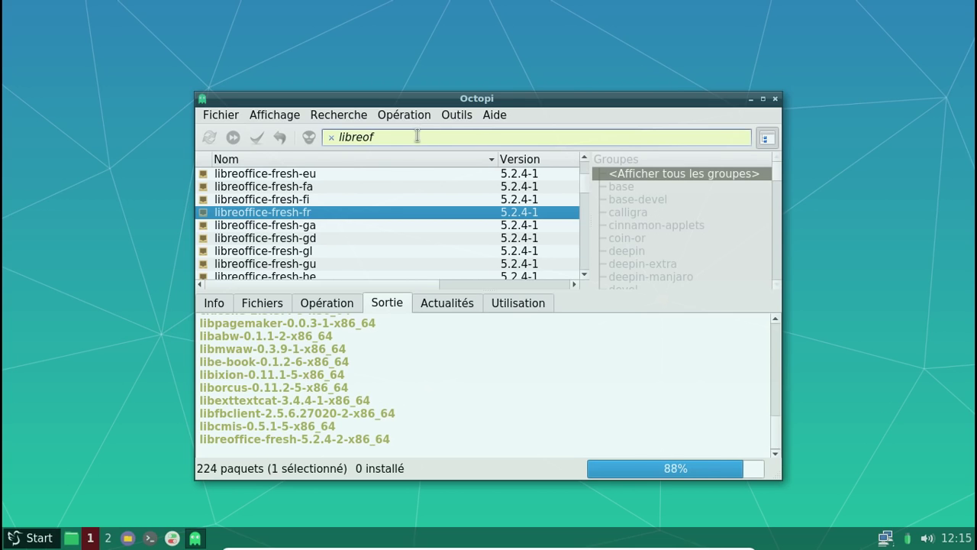
Step: Replace the 'libreof' search with lxqt, select manjaro-lxqt-settings, then empty the search box
left_click(401, 135)
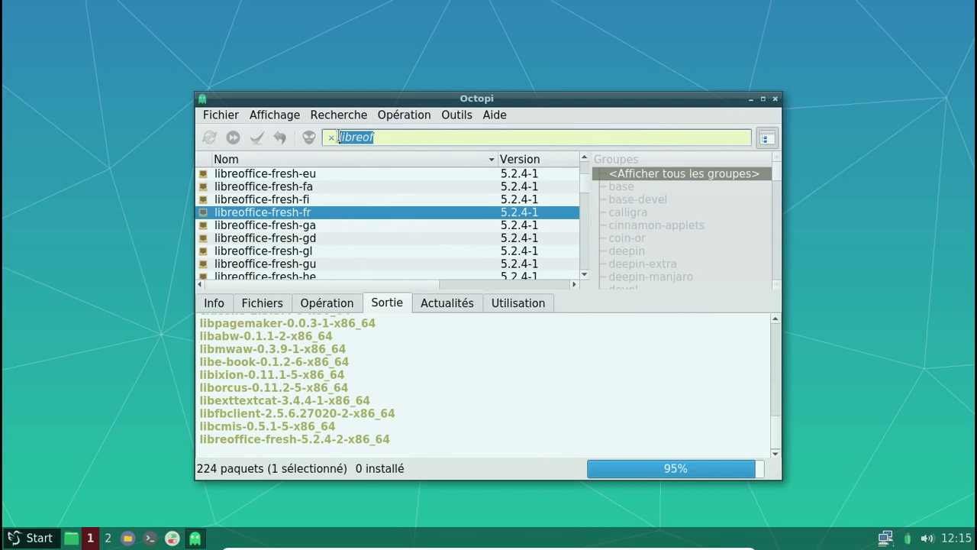
key("BackSpace")
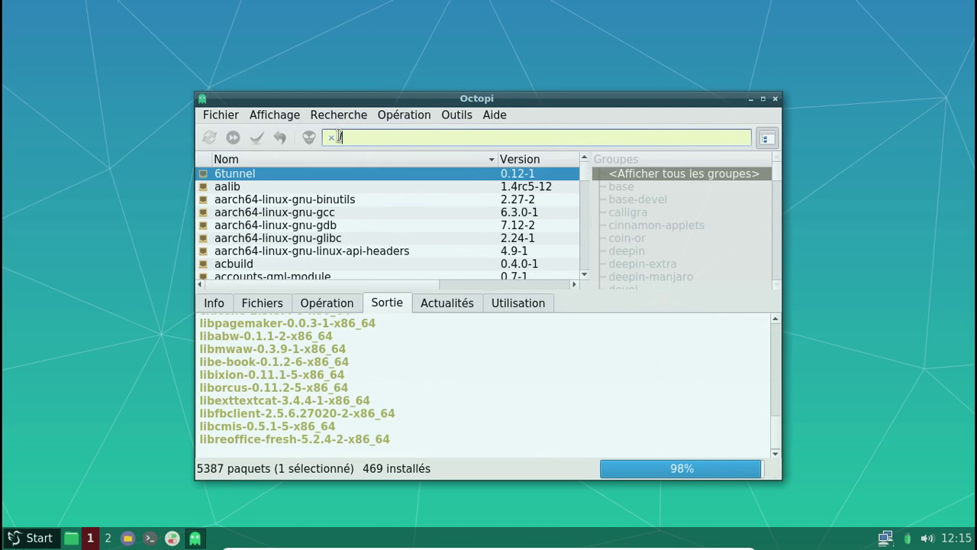
type("lxqt")
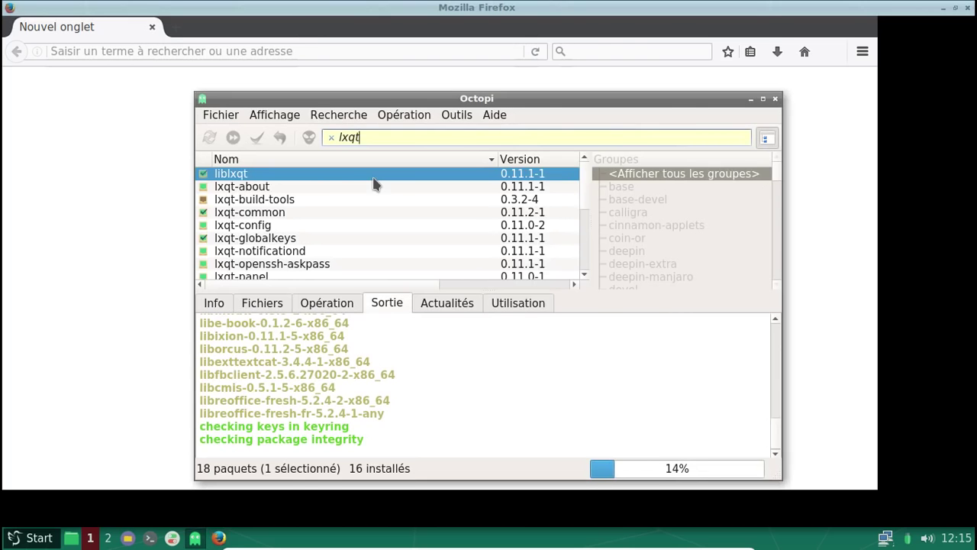
scroll(357, 207, "down", 4)
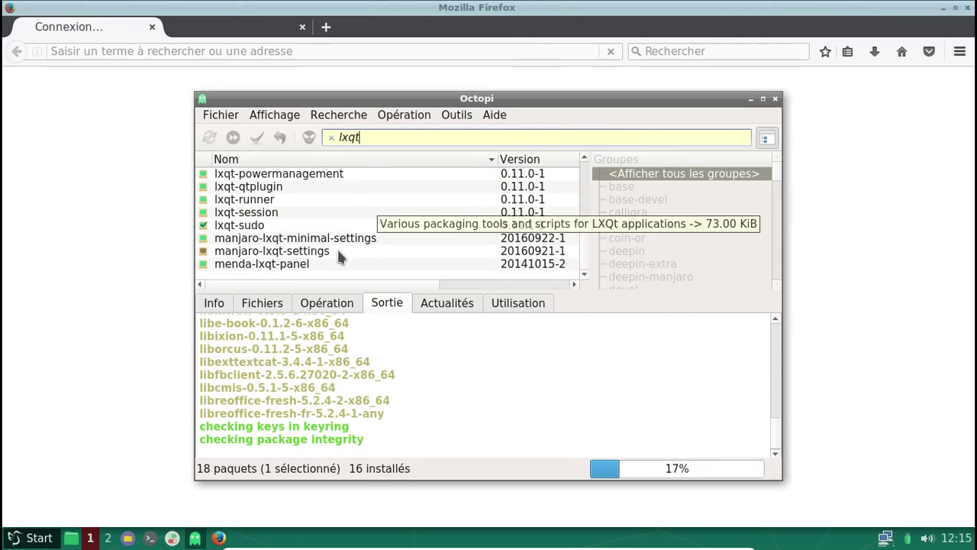
left_click(337, 252)
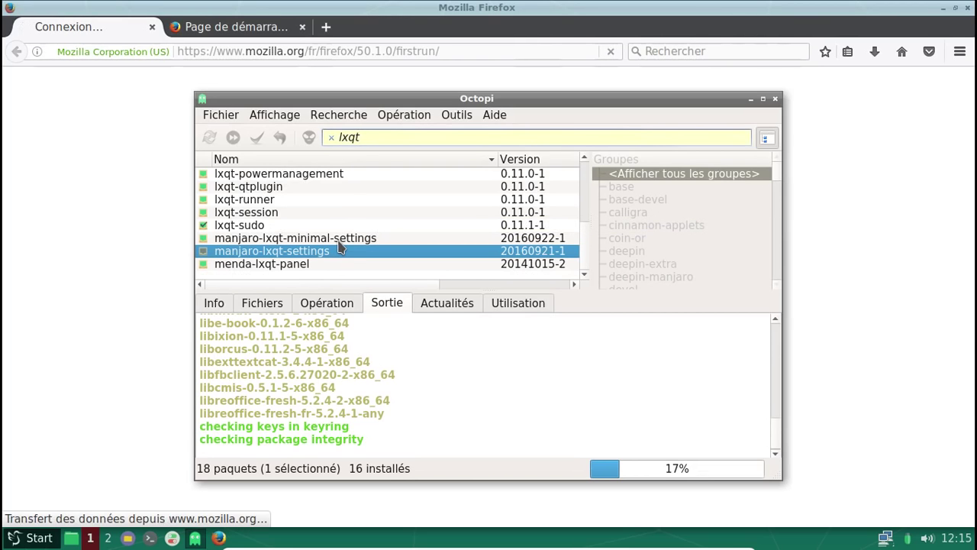
scroll(375, 226, "up", 1)
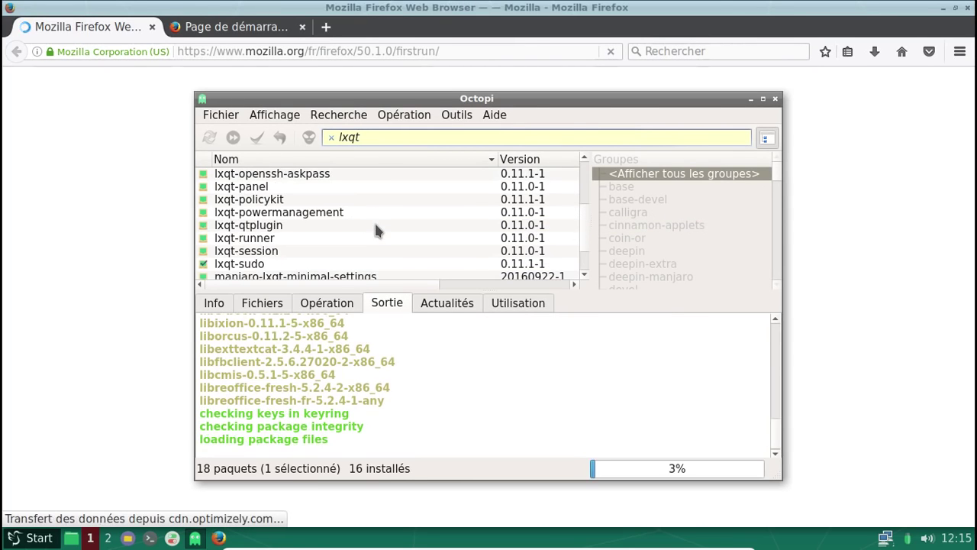
left_click_drag(384, 136, 341, 137)
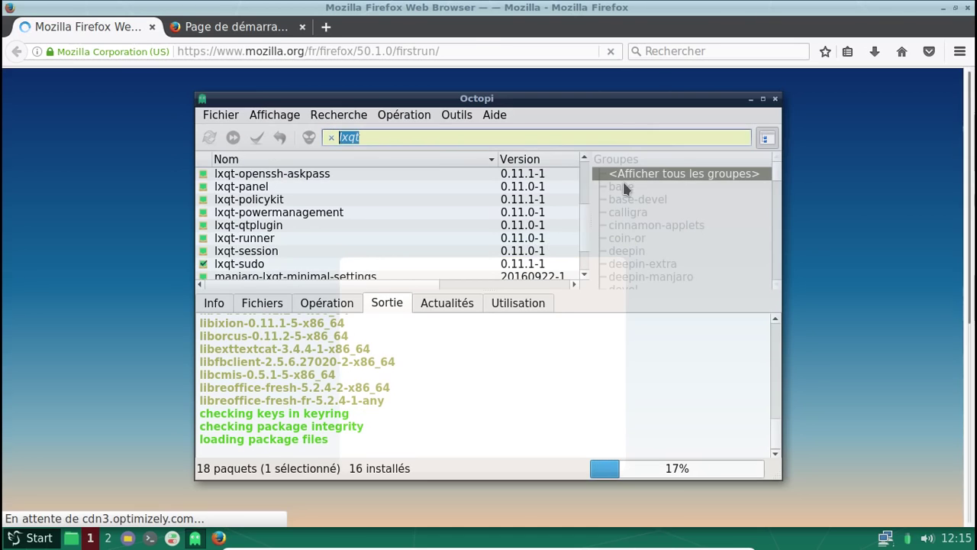
key("BackSpace")
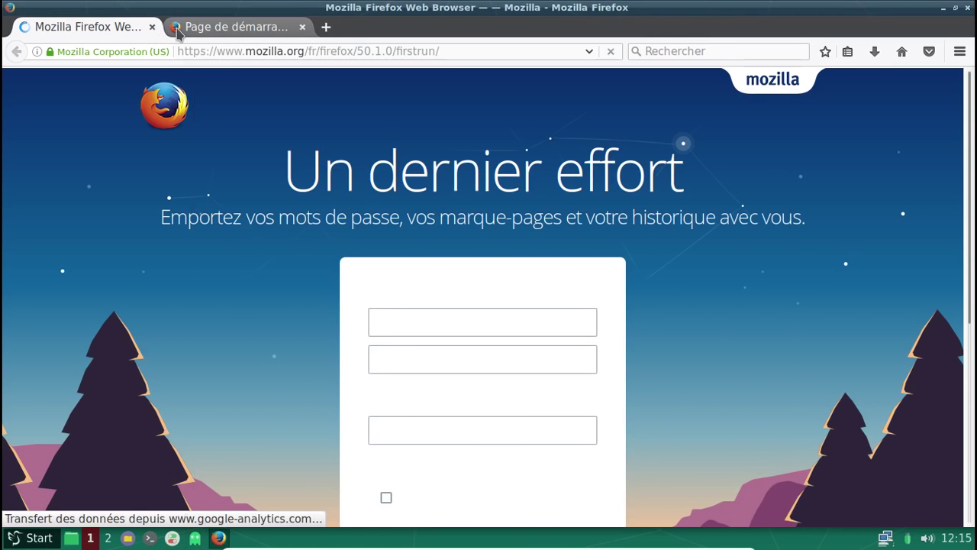
Step: Close the welcome tab, load lxqt.org, and scroll through its release posts
left_click(152, 27)
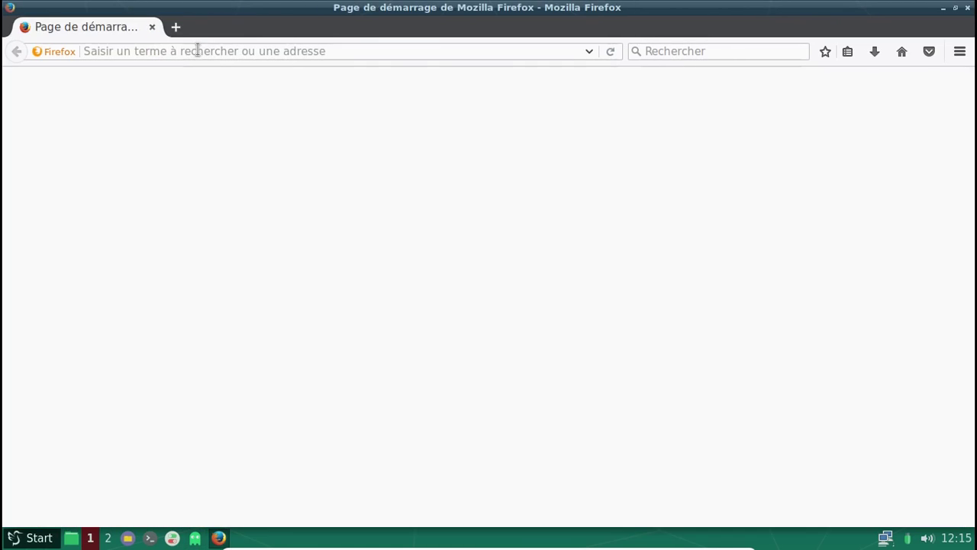
type("lxqt.org")
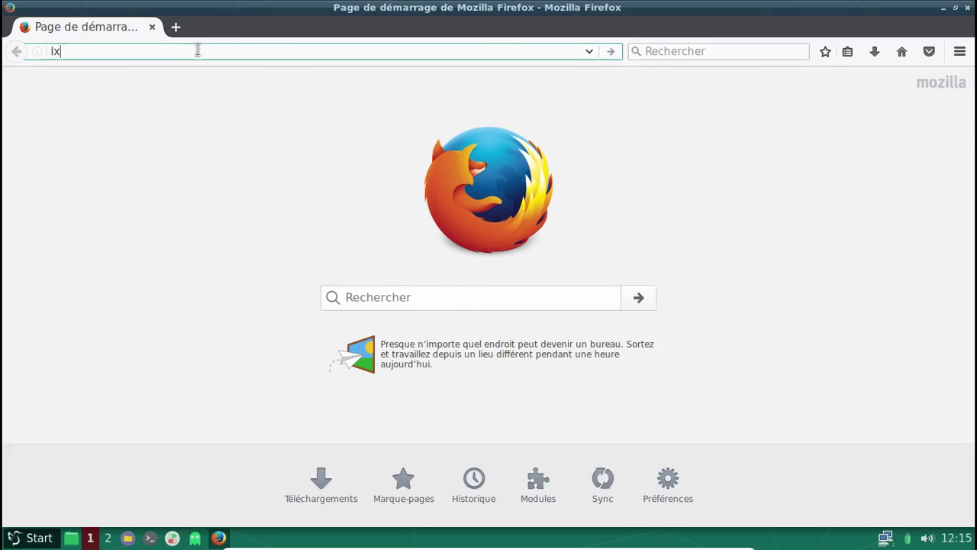
key("Return")
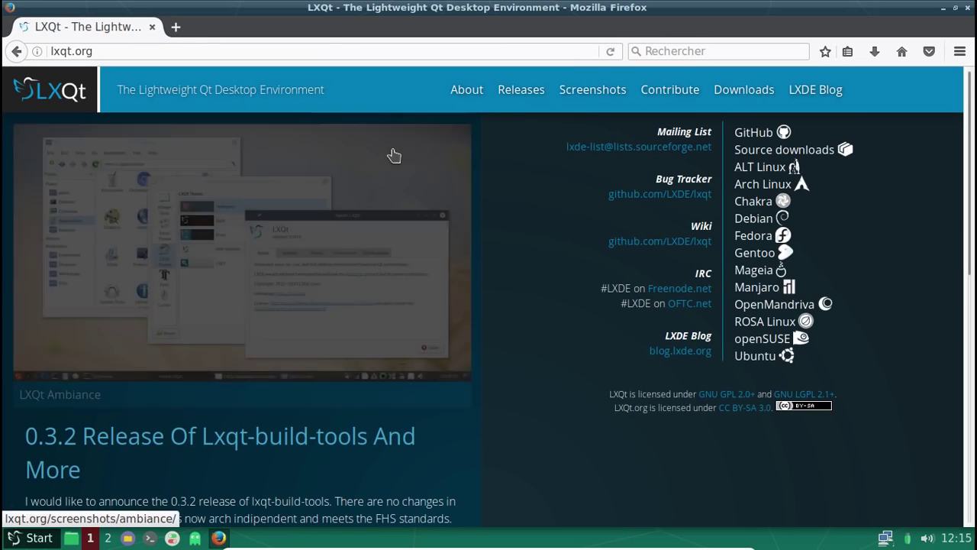
scroll(394, 156, "down", 3)
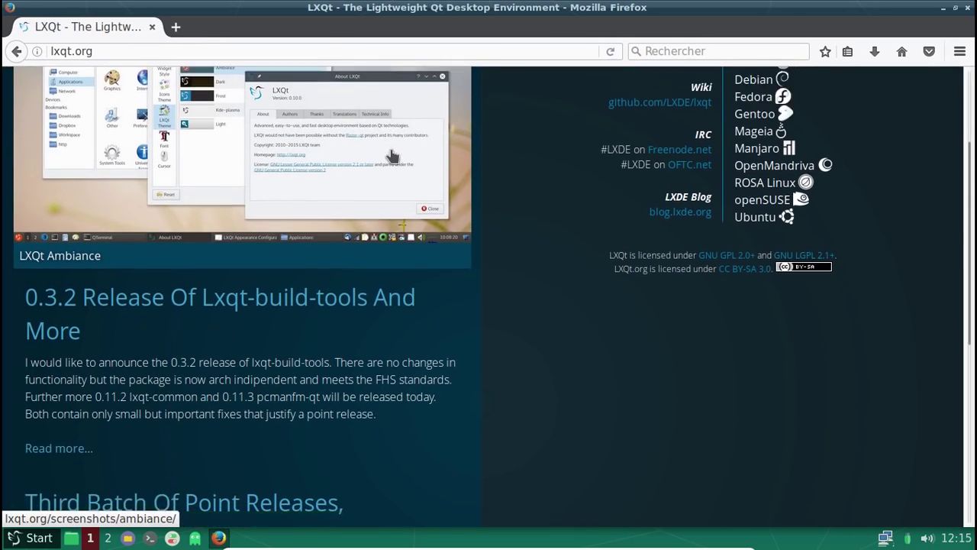
scroll(392, 156, "down", 2)
scroll(391, 156, "down", 2)
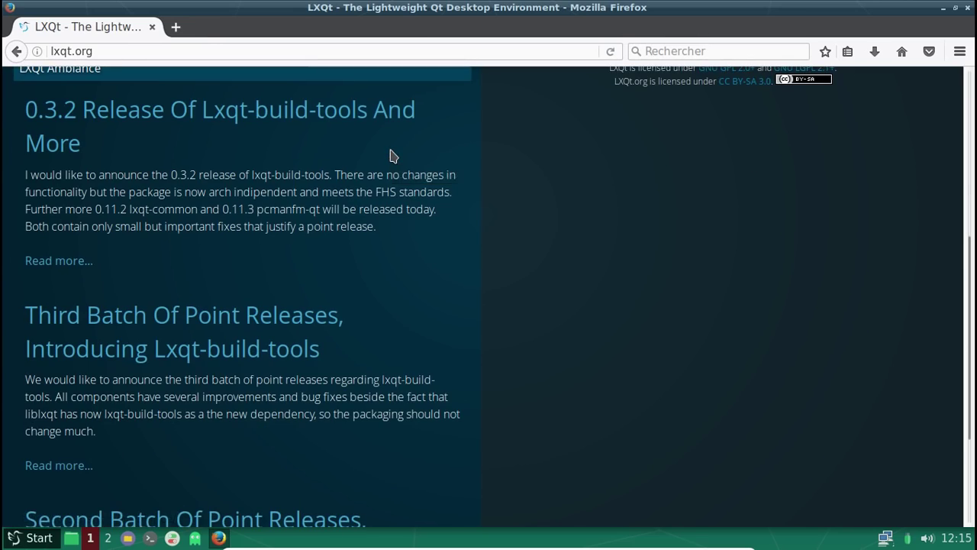
scroll(392, 156, "down", 3)
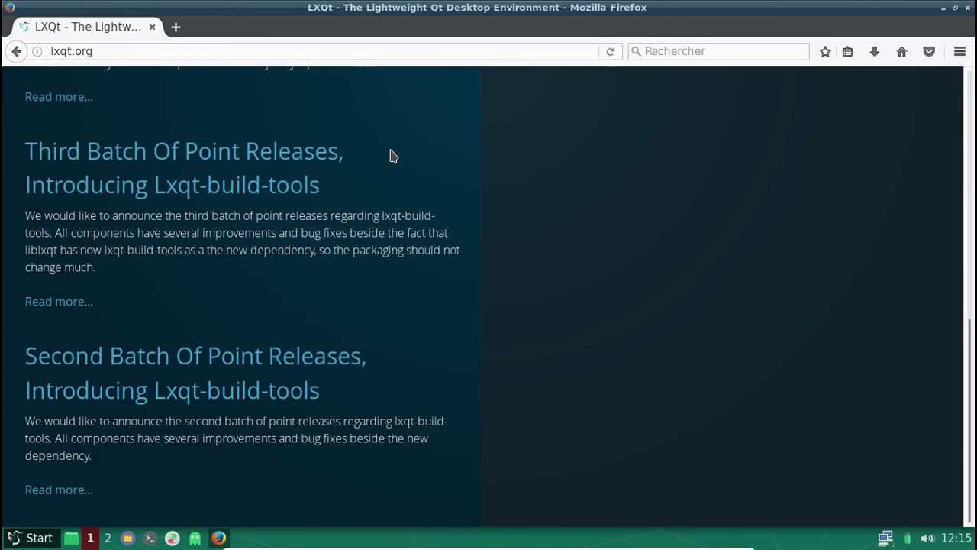
scroll(426, 252, "up", 9)
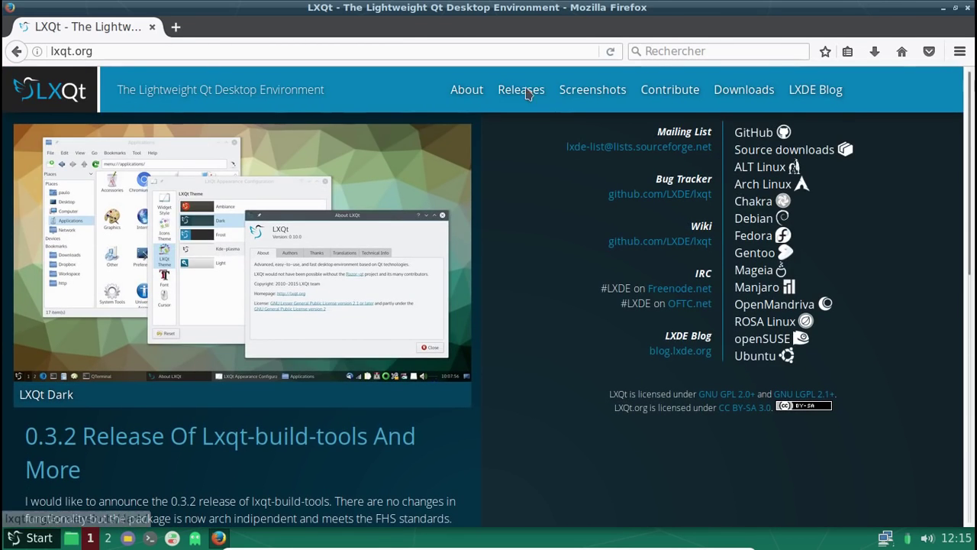
Step: Open the LXDE Blog from lxqt.org and scroll to the bottom of its first page
left_click(839, 97)
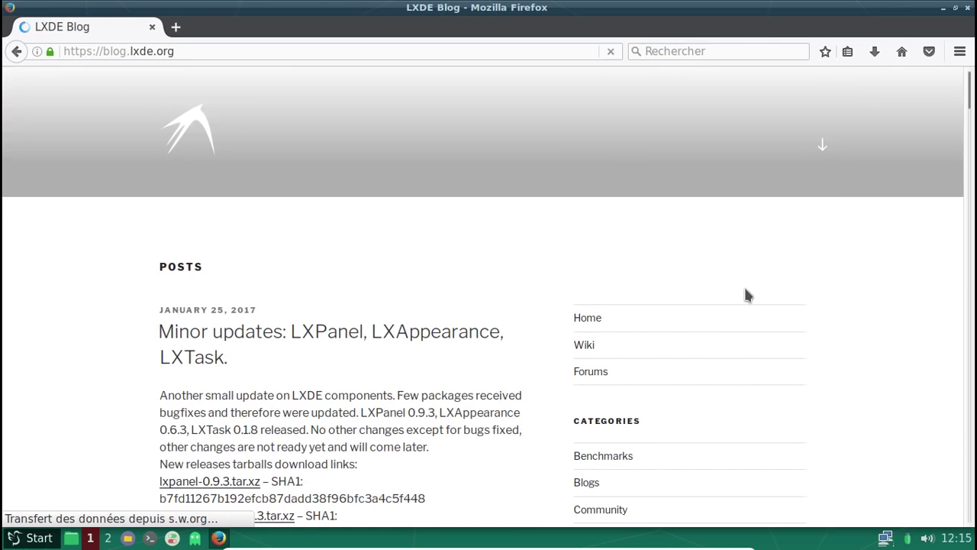
scroll(747, 295, "down", 5)
scroll(746, 295, "down", 7)
scroll(746, 295, "down", 7)
scroll(747, 294, "down", 8)
scroll(747, 294, "down", 10)
scroll(747, 295, "down", 9)
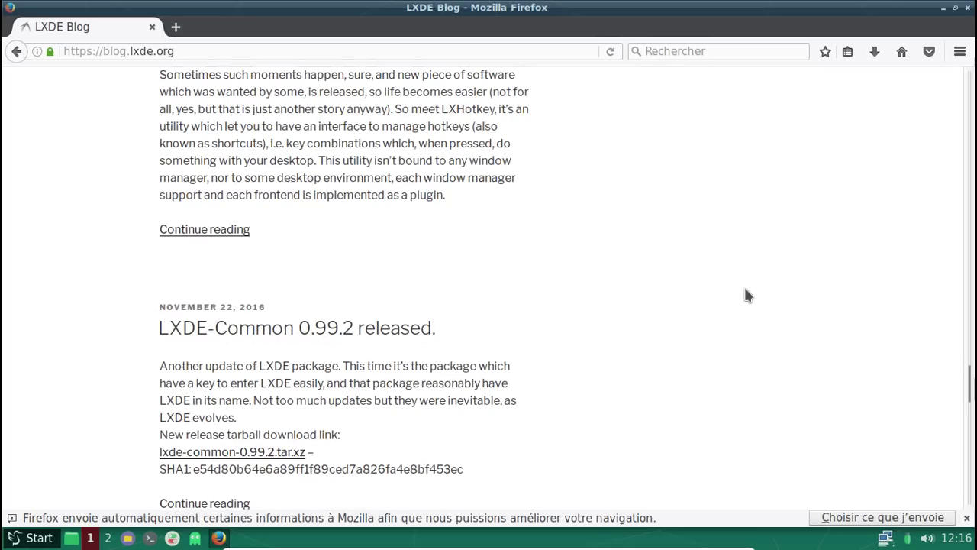
scroll(746, 295, "down", 2)
scroll(746, 294, "down", 7)
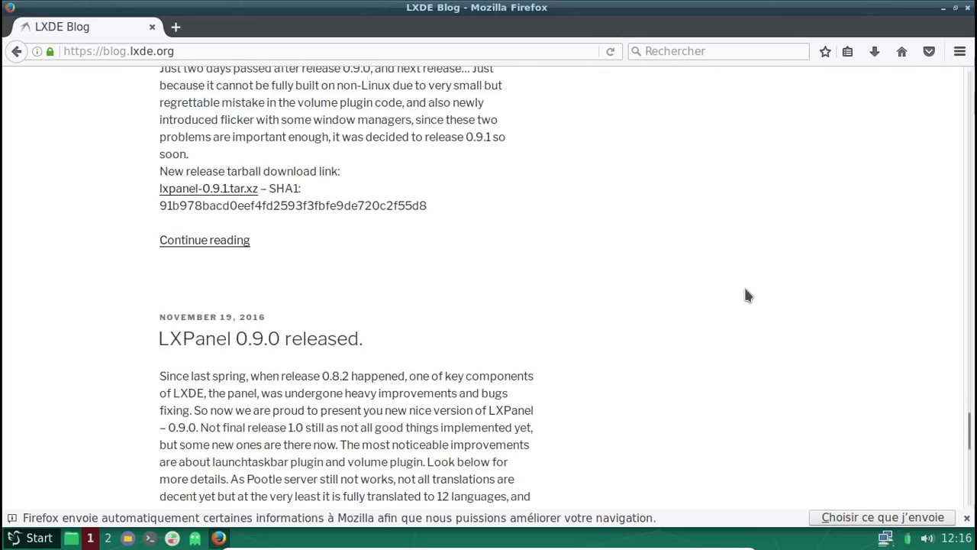
scroll(746, 295, "down", 3)
scroll(747, 295, "down", 4)
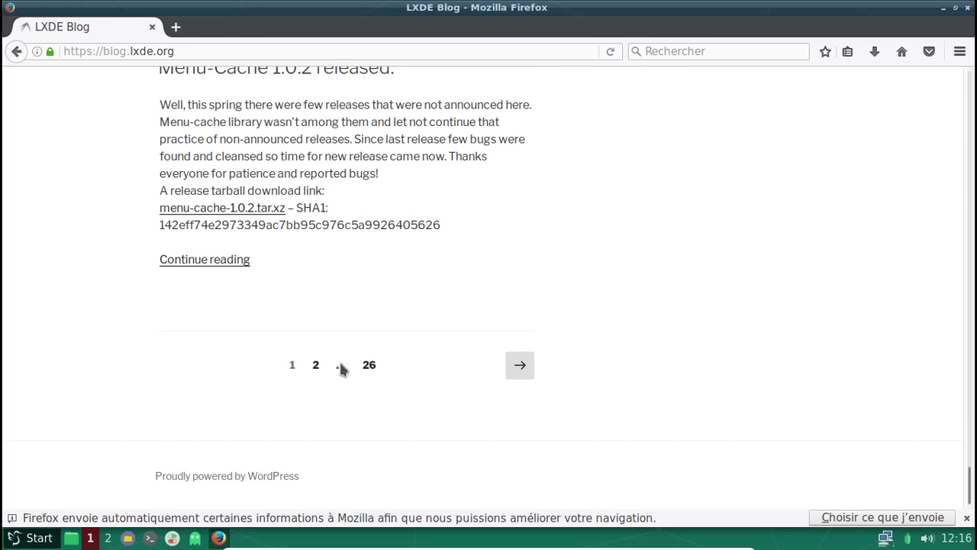
Step: Browse page 2 of the blog posts, dismissing the Reader View popup, then go back to lxqt.org
left_click(316, 364)
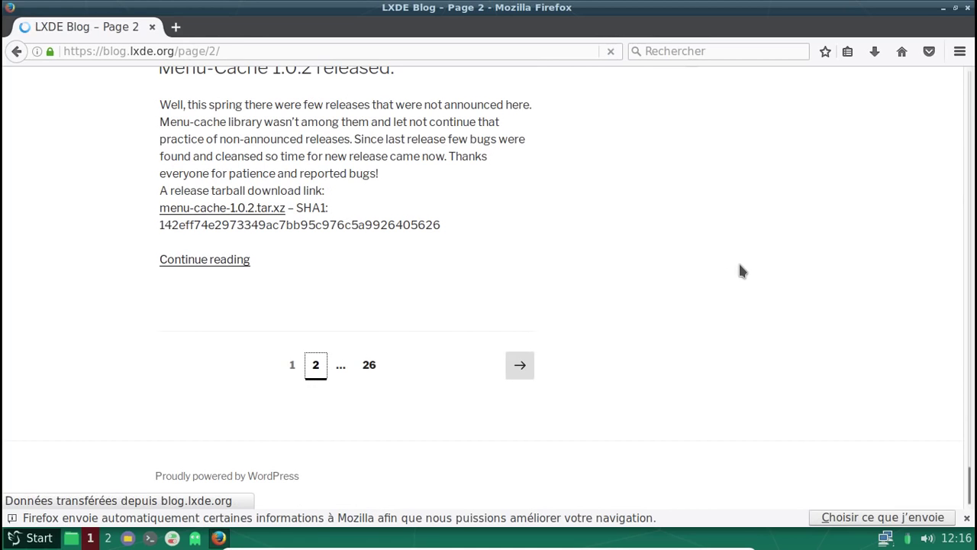
scroll(739, 269, "down", 4)
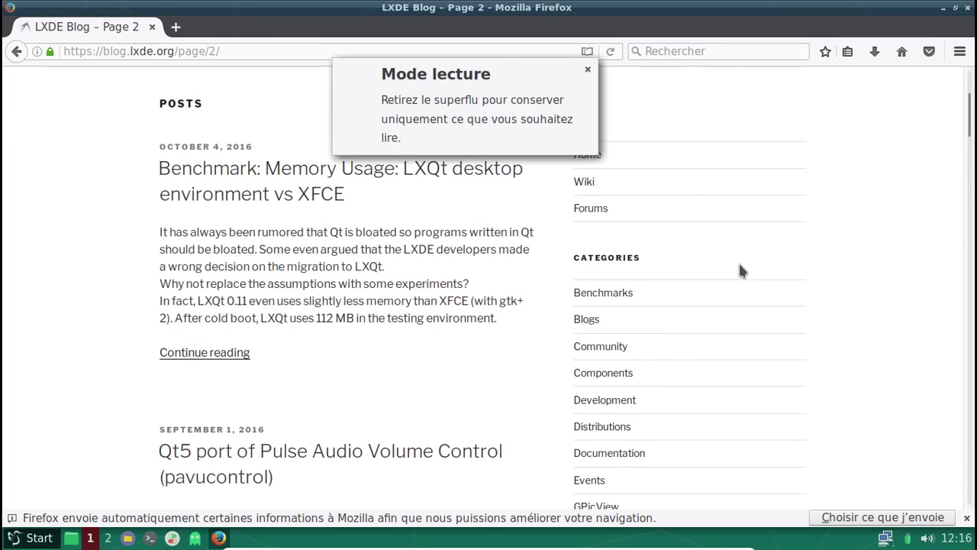
left_click(587, 79)
scroll(808, 208, "down", 3)
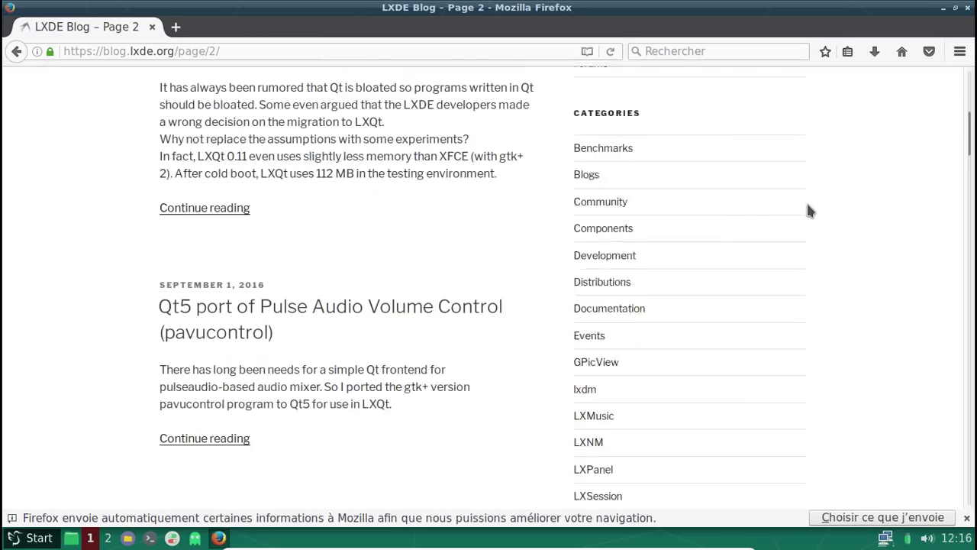
scroll(810, 210, "down", 7)
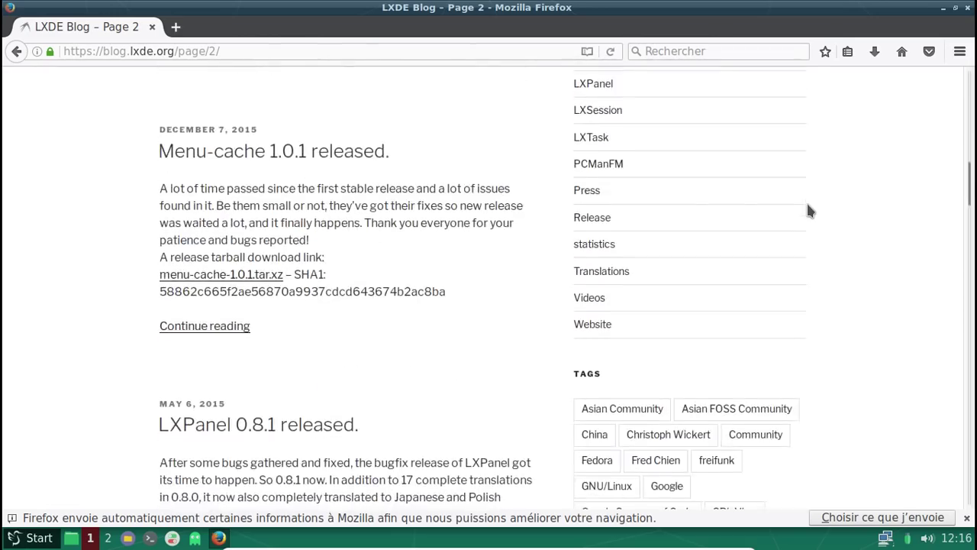
scroll(809, 210, "down", 8)
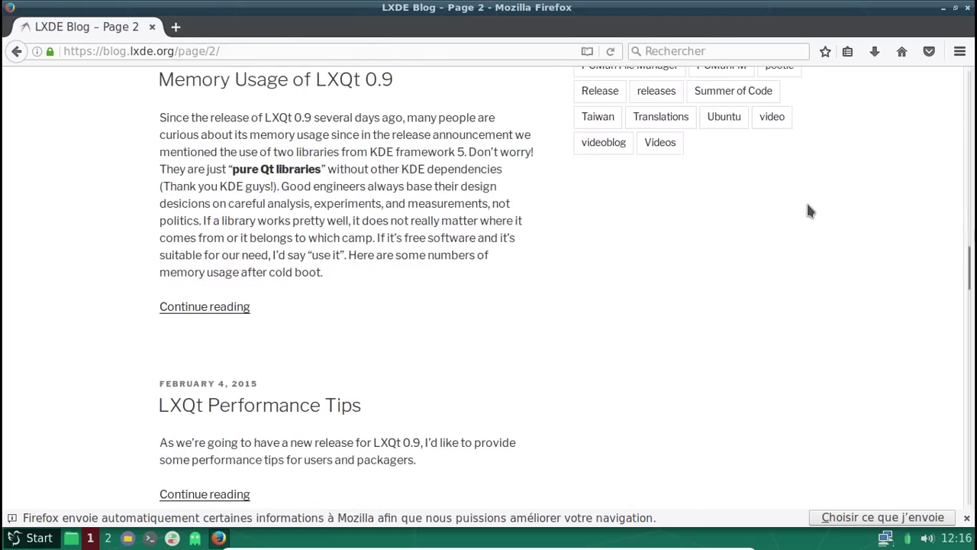
scroll(810, 211, "down", 7)
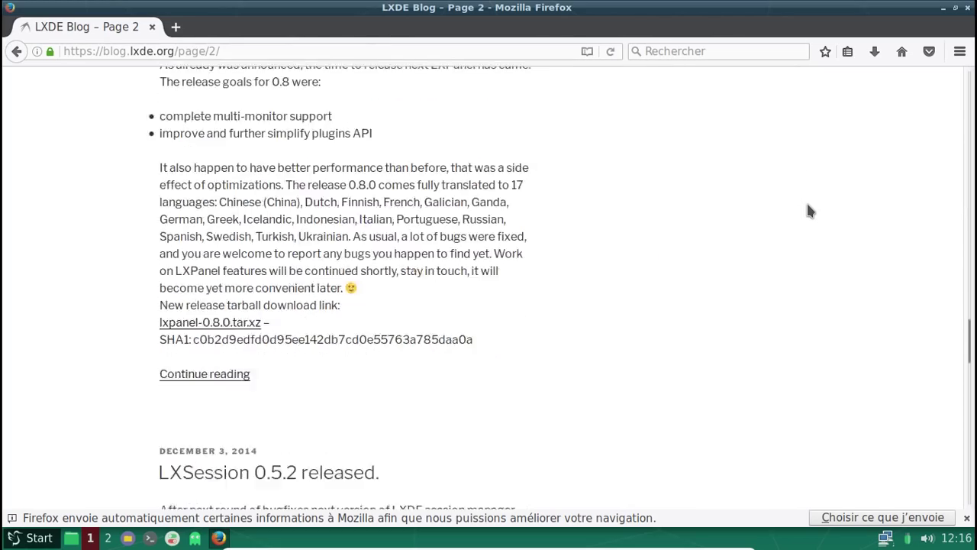
scroll(809, 211, "down", 2)
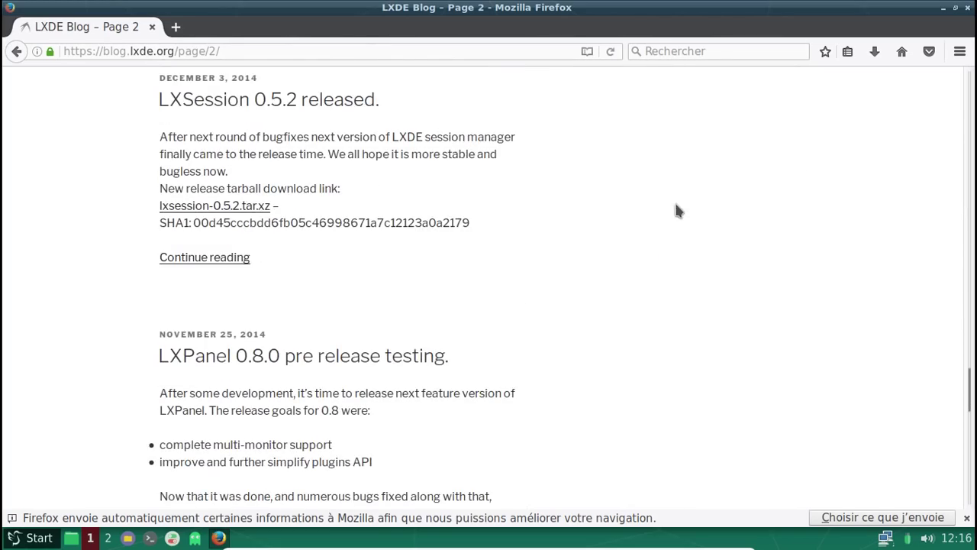
left_click(16, 51)
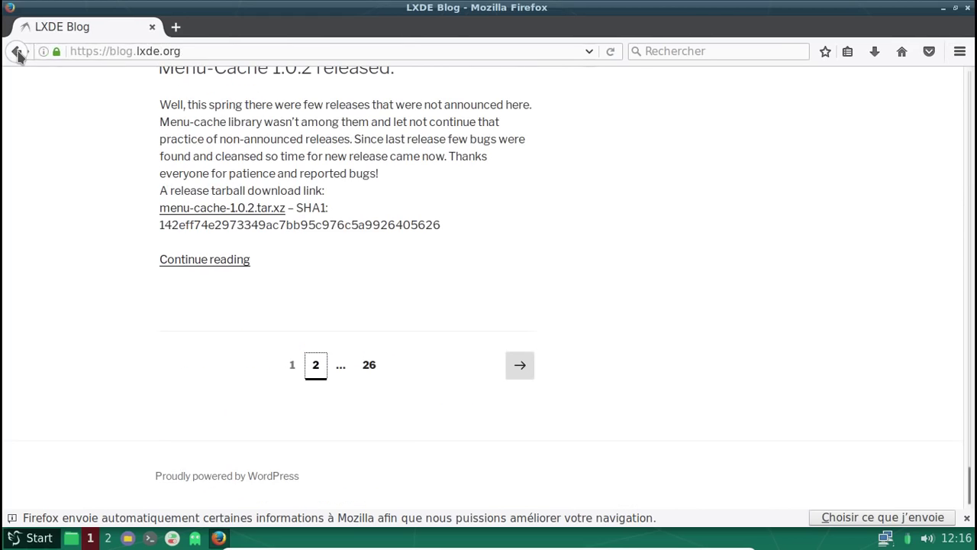
left_click(17, 51)
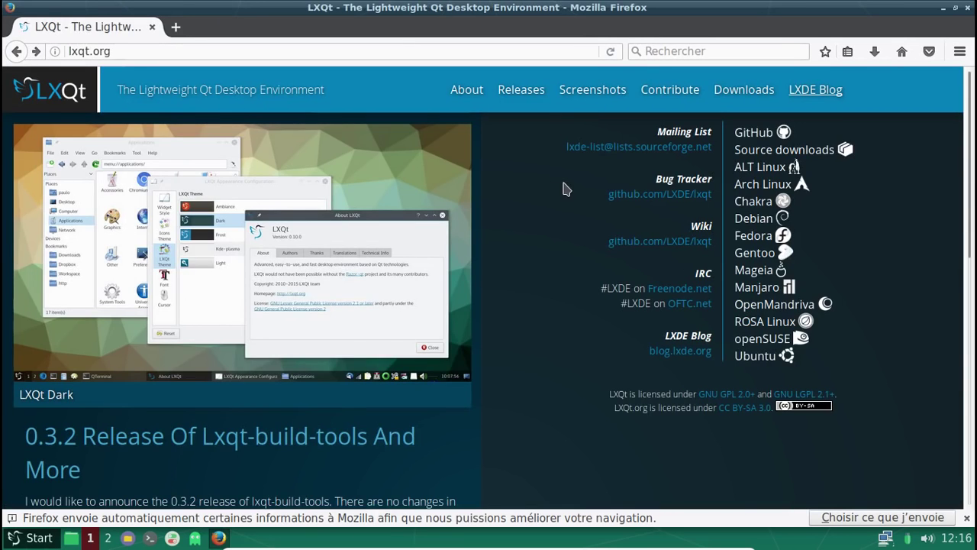
Step: Read the Release LXQt 0.11 announcement from lxqt.org's Releases page
scroll(581, 184, "down", 4)
scroll(582, 183, "up", 4)
left_click(512, 96)
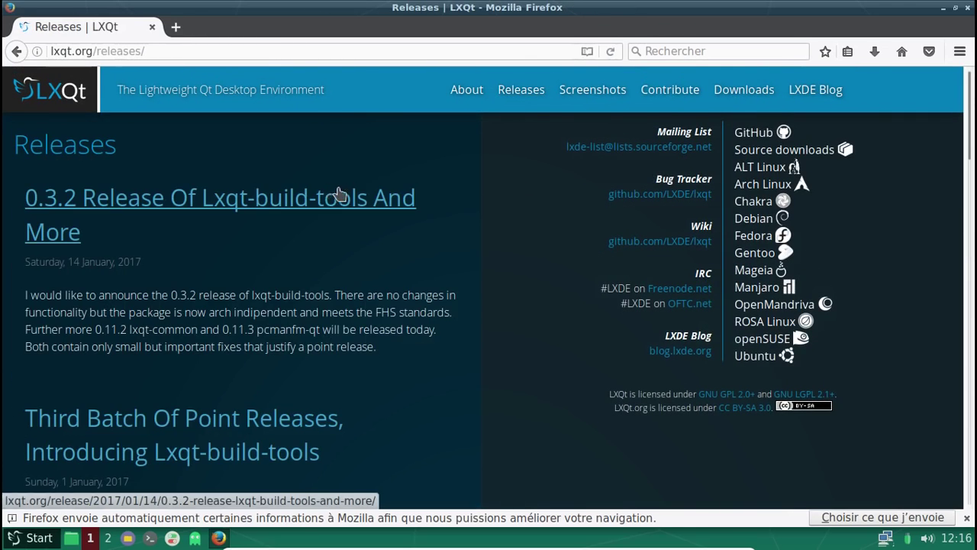
scroll(326, 202, "down", 10)
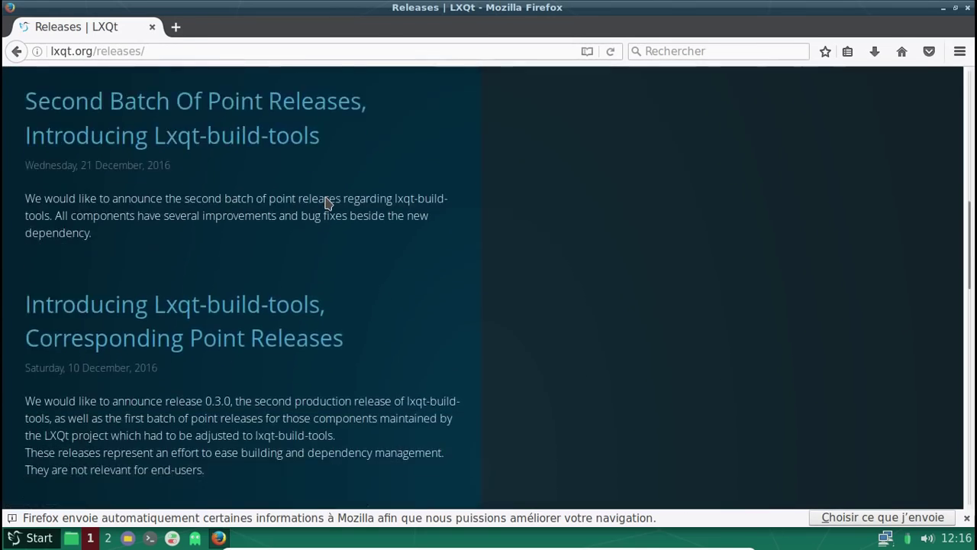
scroll(326, 202, "down", 2)
left_click(157, 262)
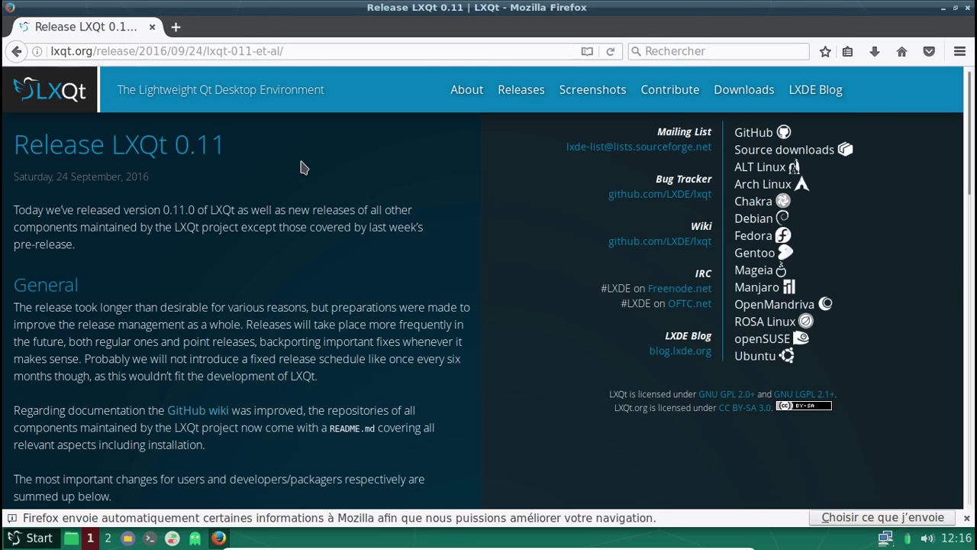
scroll(303, 168, "down", 3)
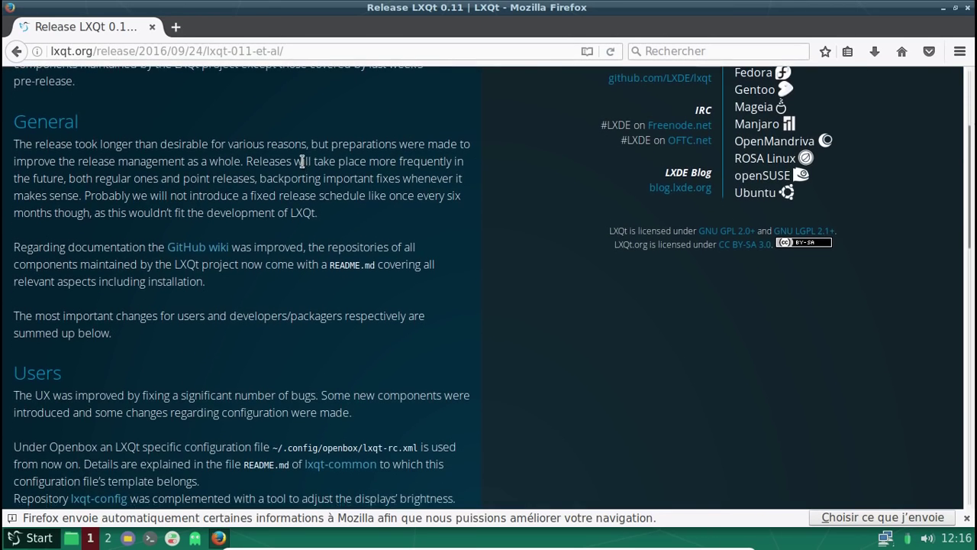
Step: Return to the releases list, scroll through it, and close Firefox
left_click(16, 51)
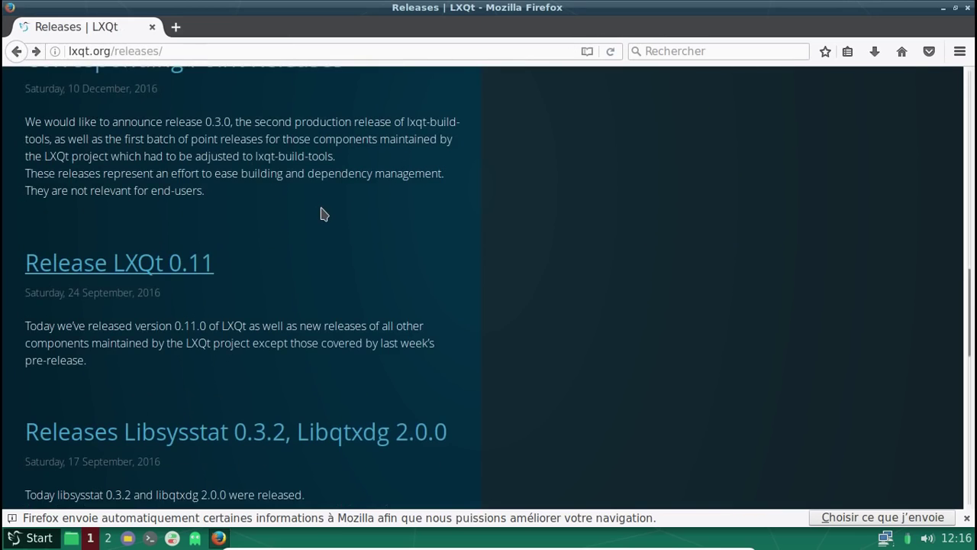
scroll(320, 212, "down", 2)
scroll(321, 212, "down", 3)
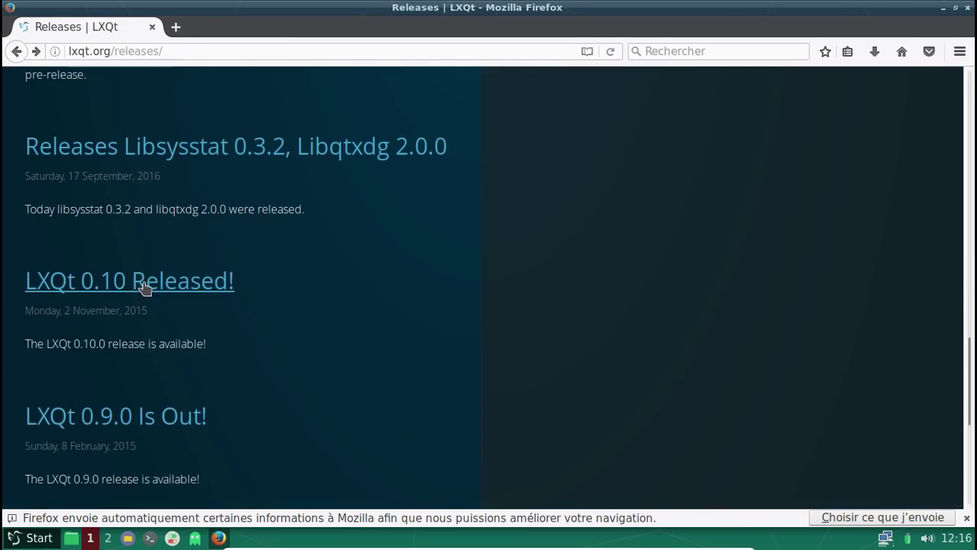
left_click(965, 8)
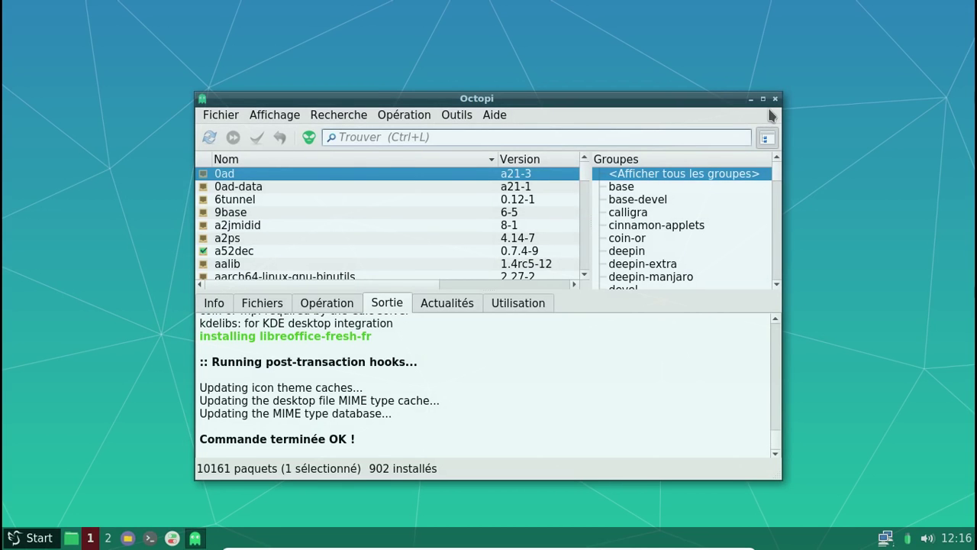
Step: Filter Octopi to the lxqt group's 20 packages, then close Octopi
scroll(698, 202, "down", 11)
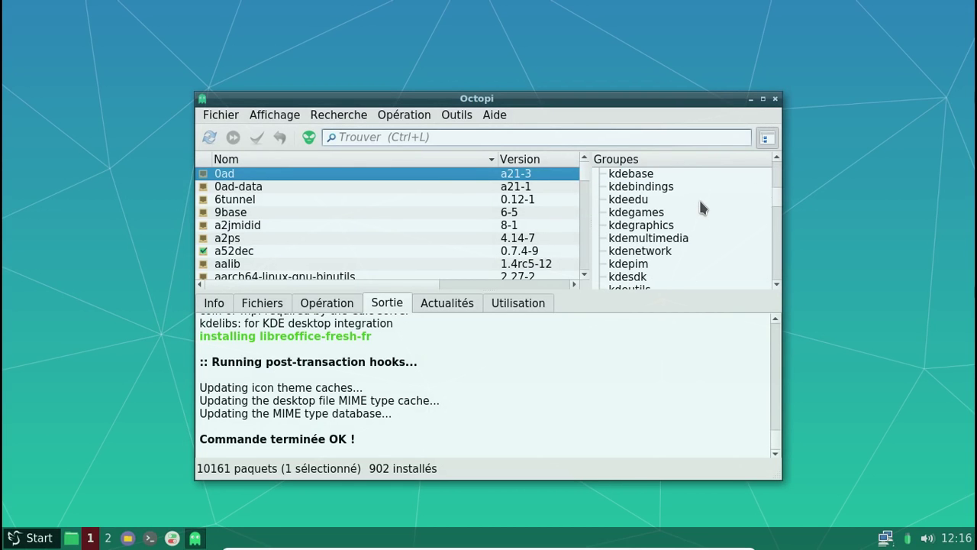
scroll(701, 203, "down", 9)
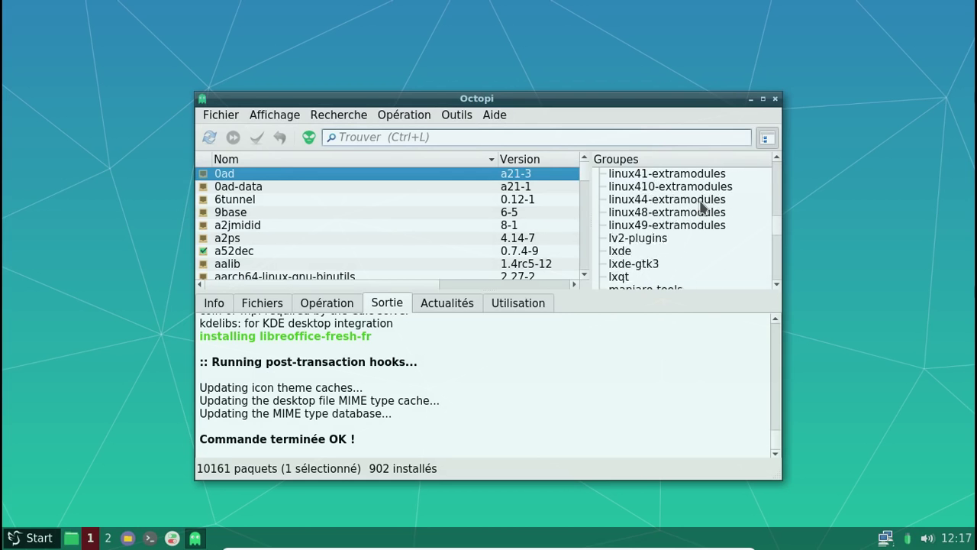
left_click(619, 237)
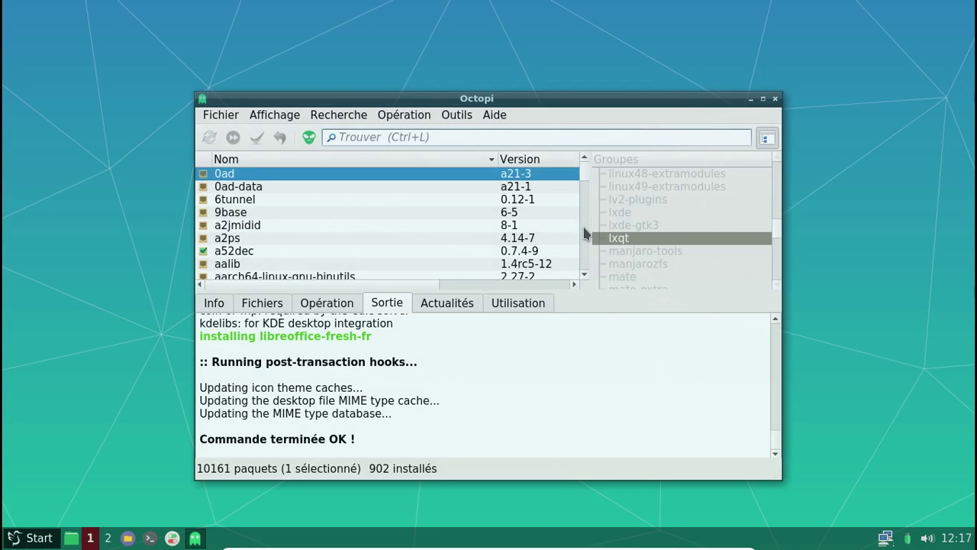
scroll(421, 196, "down", 4)
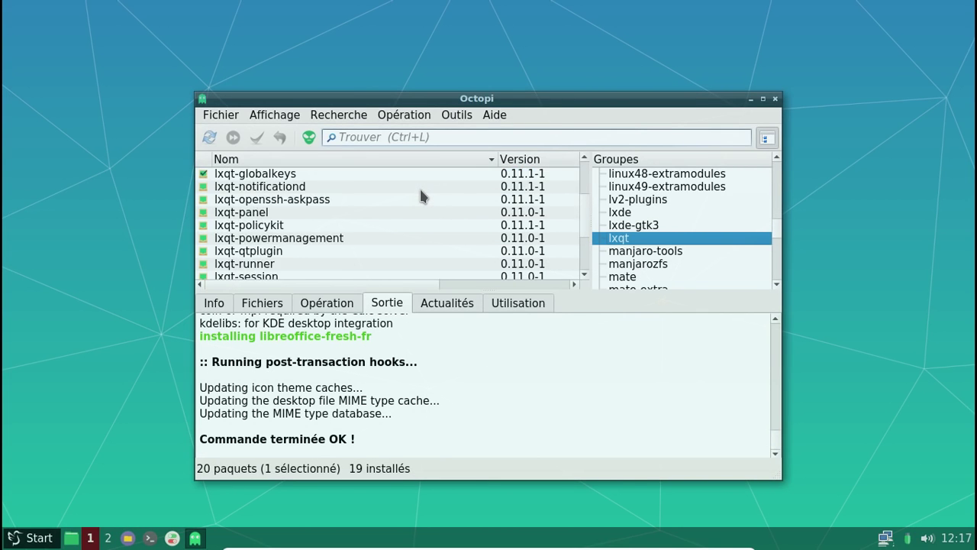
scroll(421, 195, "up", 4)
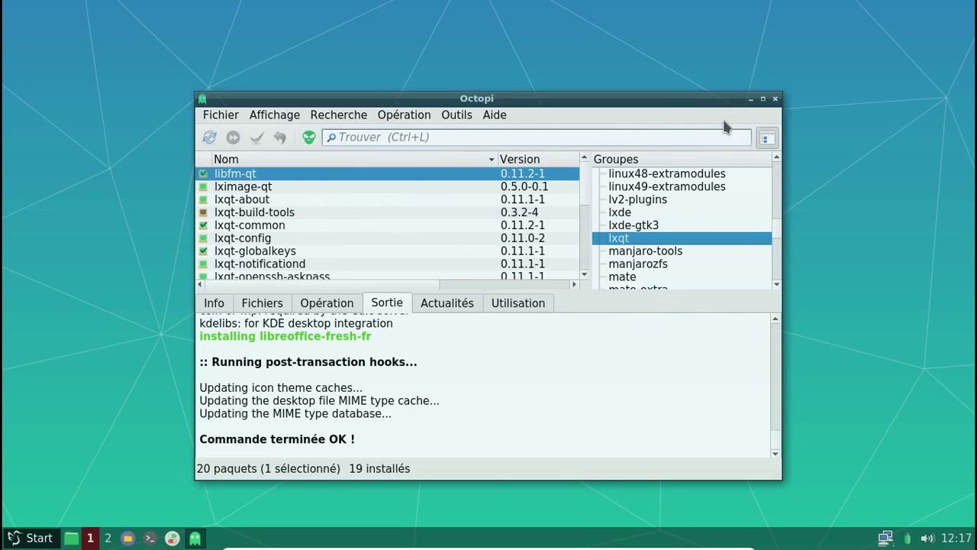
left_click(775, 99)
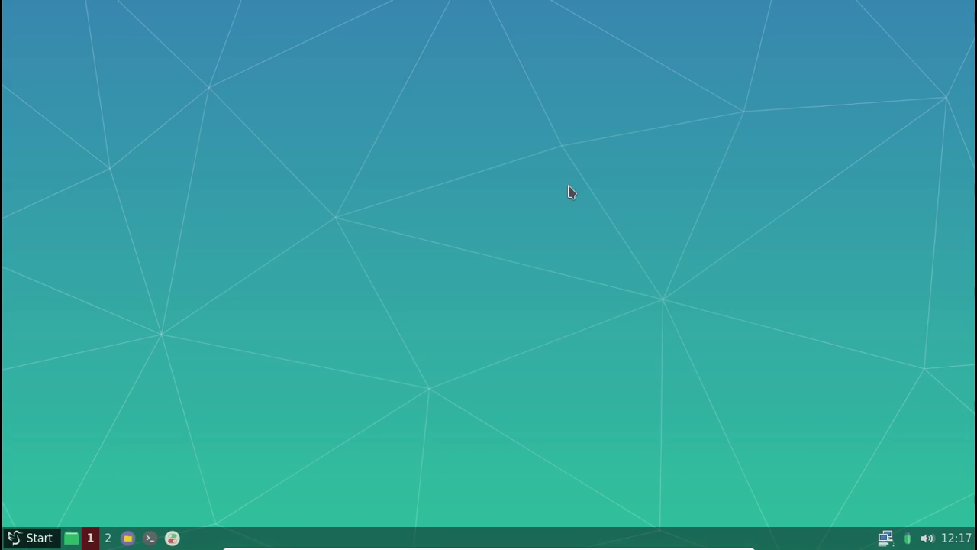
Step: Choose Logout from the Start menu's Quitter submenu and confirm with Oui
left_click(34, 539)
mouse_move(81, 288)
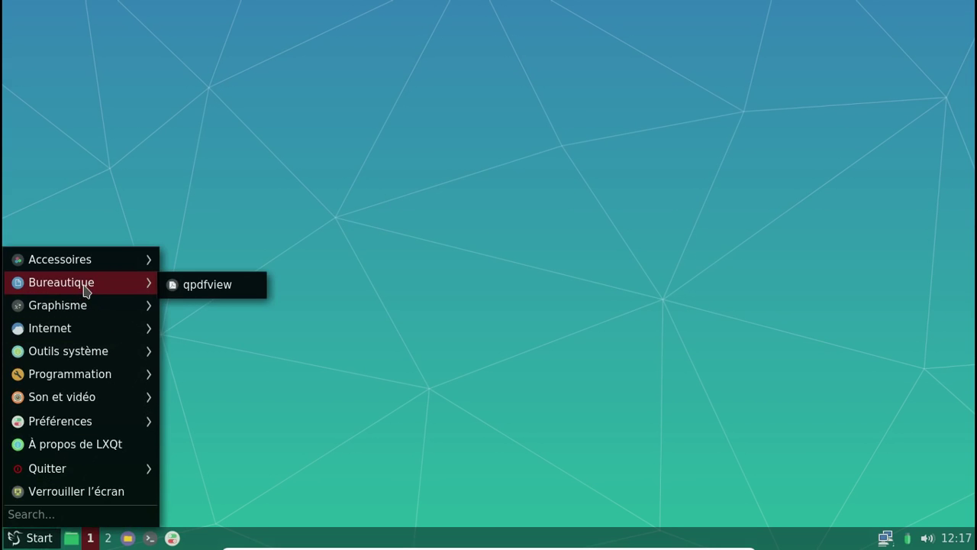
mouse_move(61, 469)
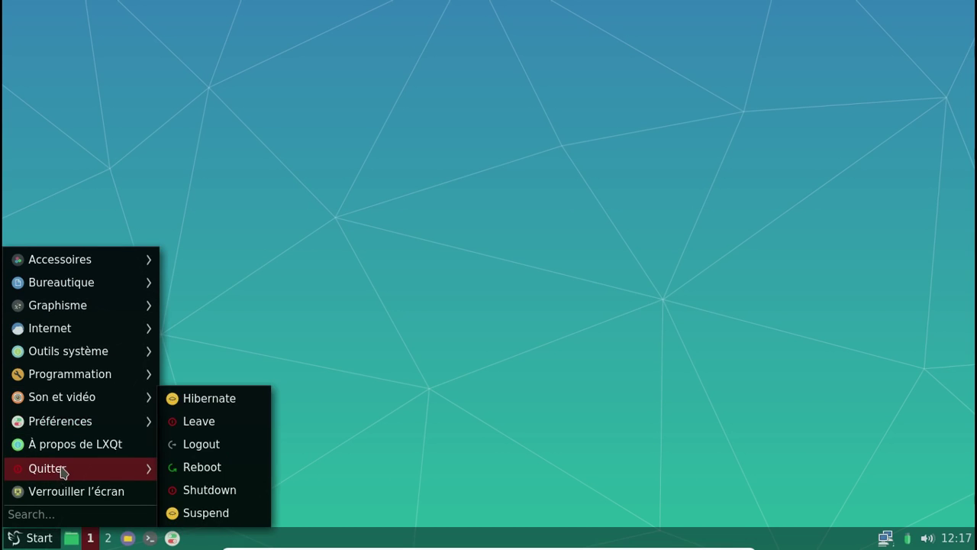
left_click(218, 447)
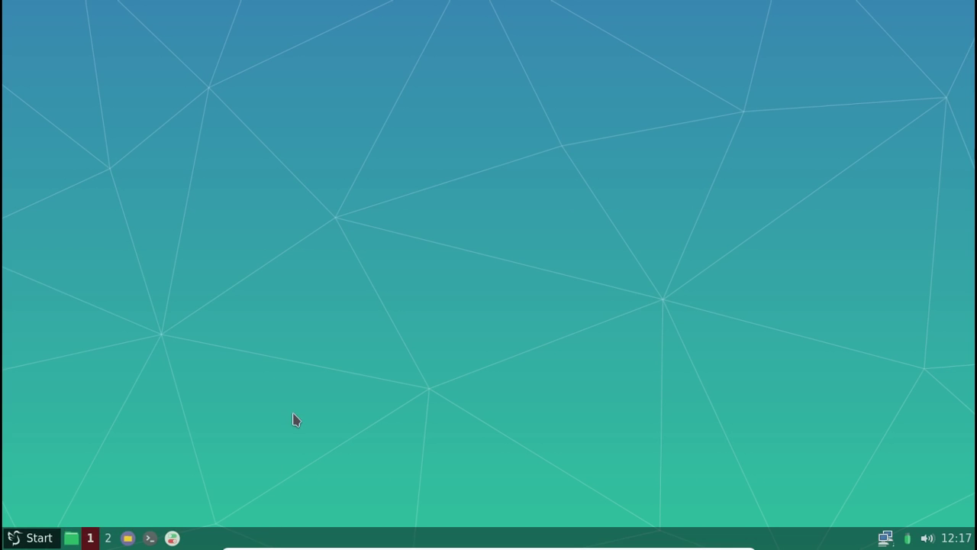
left_click(557, 294)
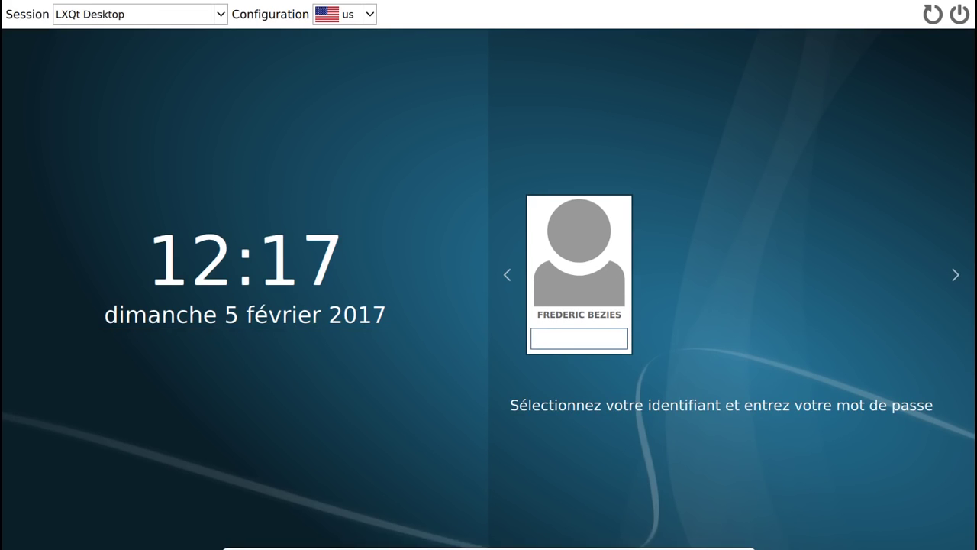
Step: Enter the account password at the login screen to start the LXQt Desktop session
type("***********")
key("Return")
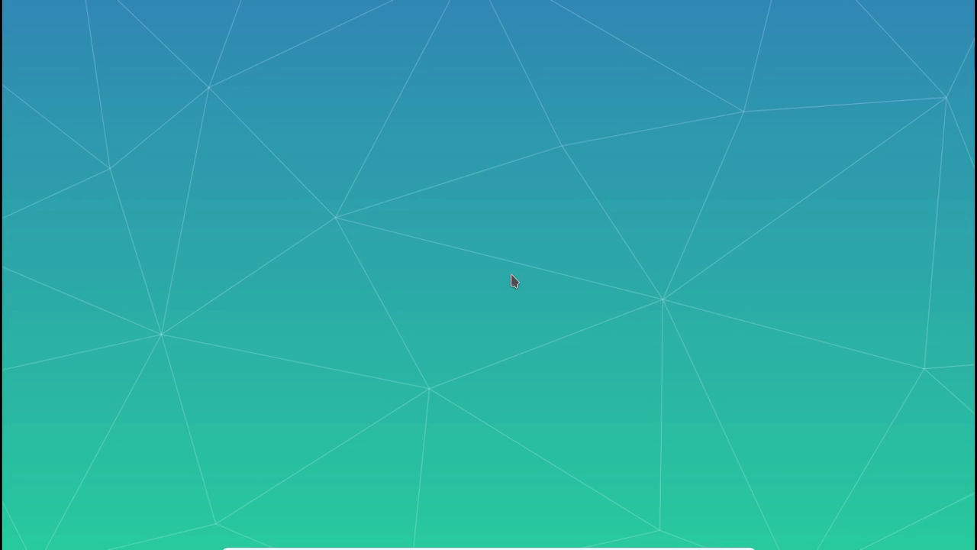
left_click(34, 539)
Step: Browse the Start menu's submenus, then dismiss the menu
mouse_move(105, 293)
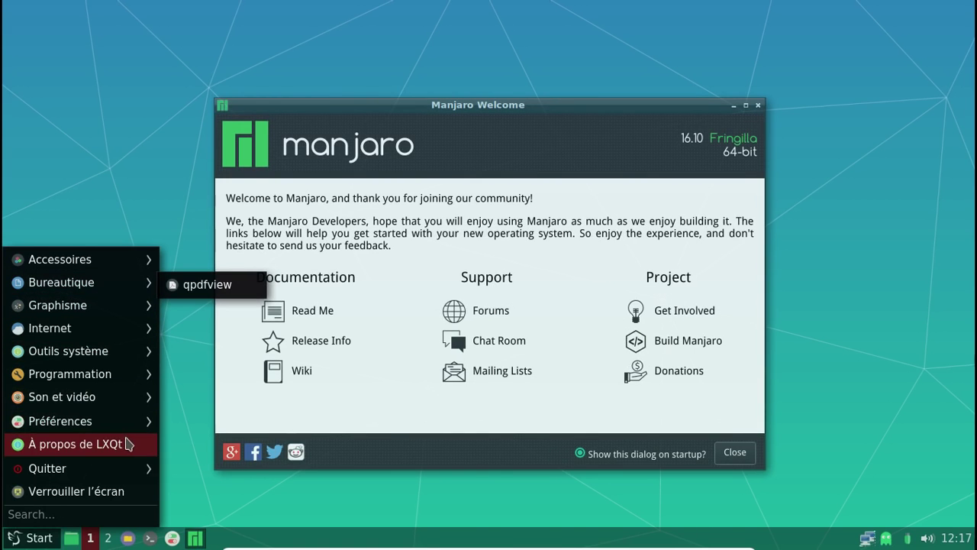
mouse_move(121, 424)
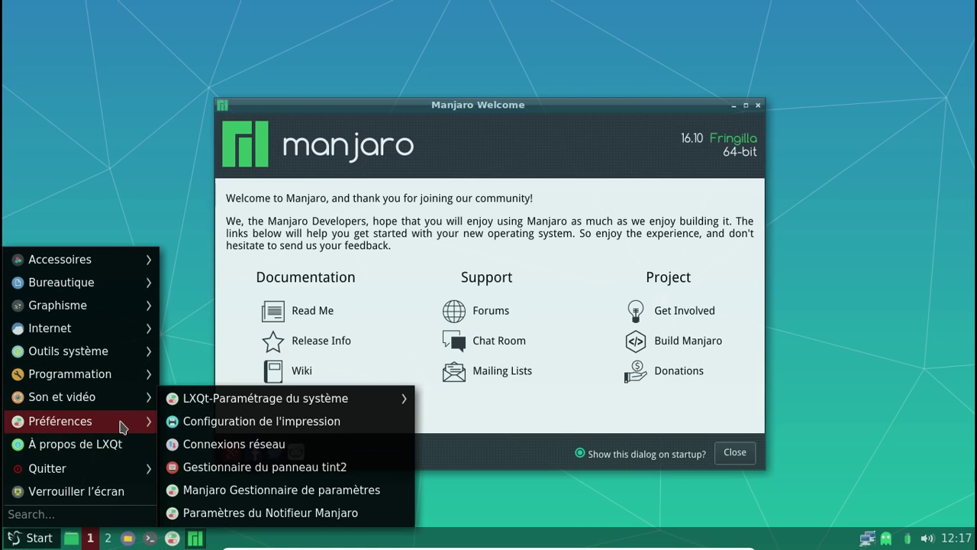
mouse_move(119, 358)
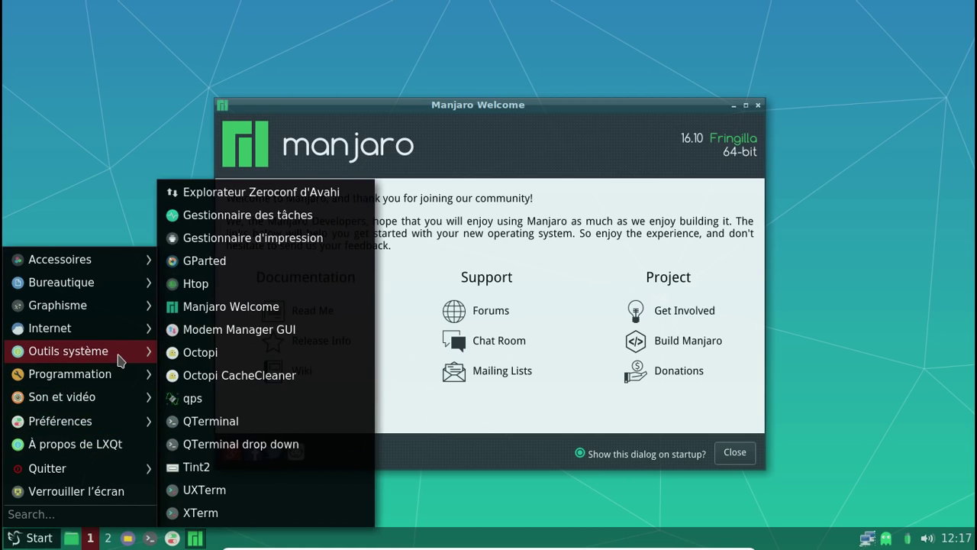
left_click(509, 514)
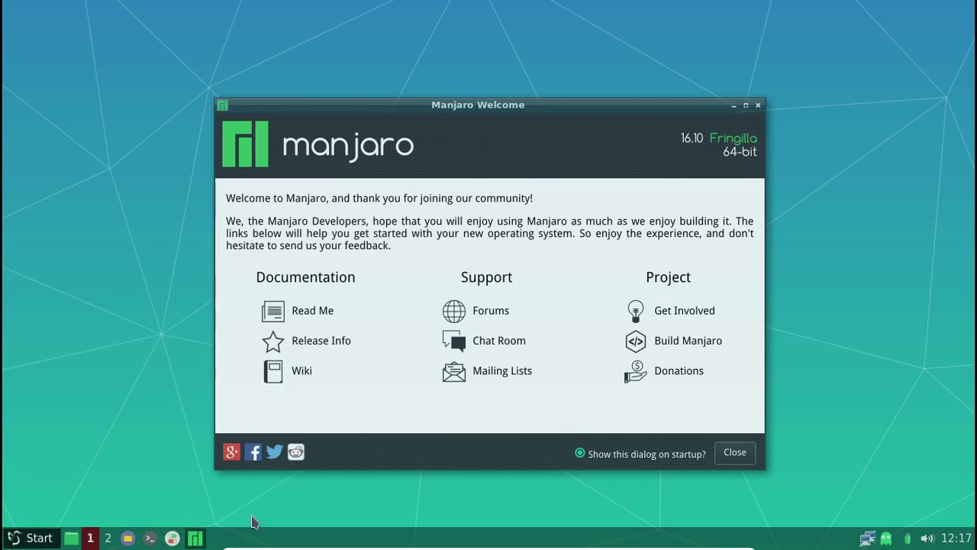
Step: Reboot via Start > Quitter > Reboot, confirm with Oui, and boot the default GRUB entry
left_click(33, 532)
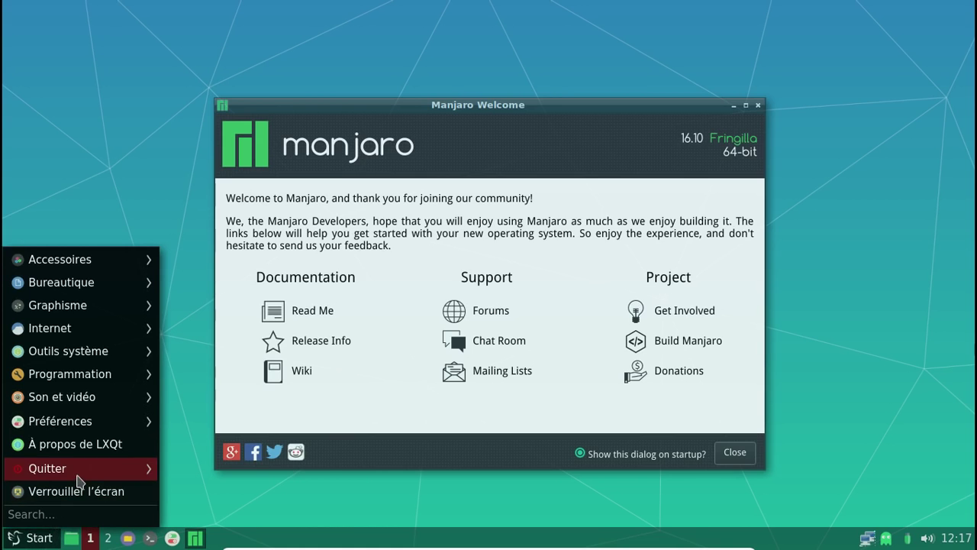
mouse_move(112, 472)
left_click(201, 466)
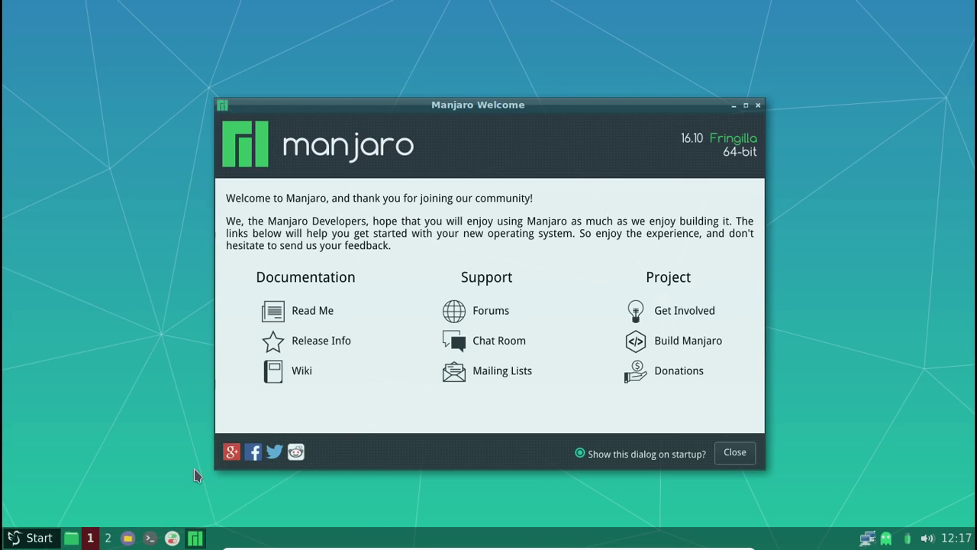
left_click(574, 293)
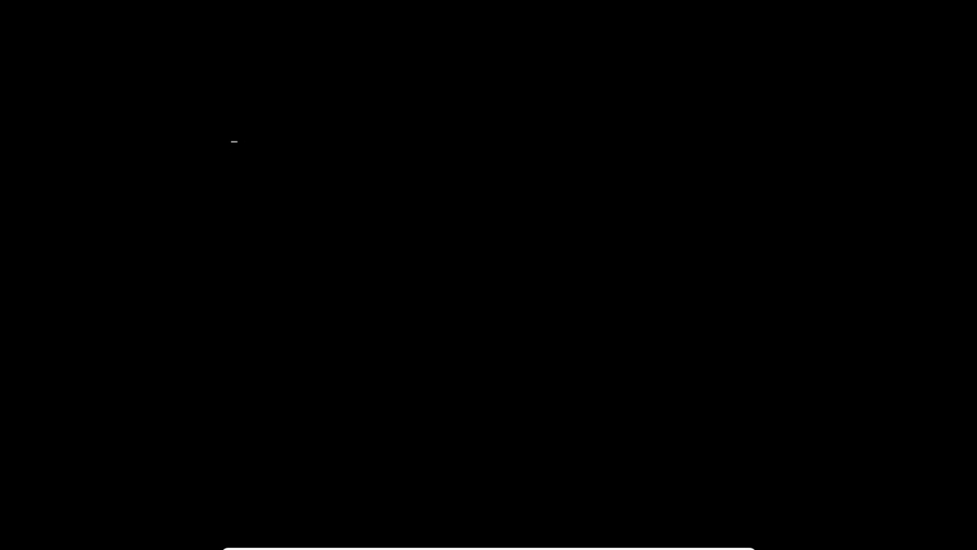
key("Return")
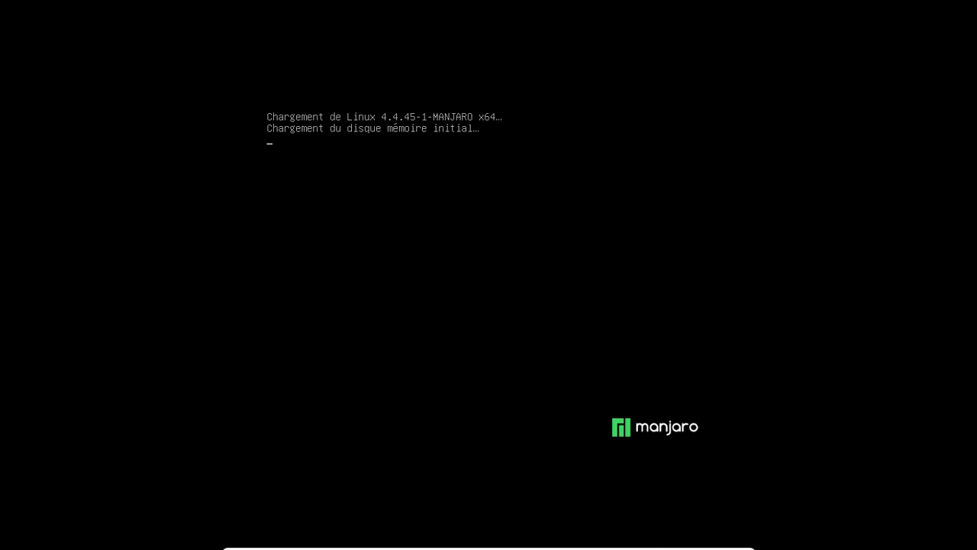